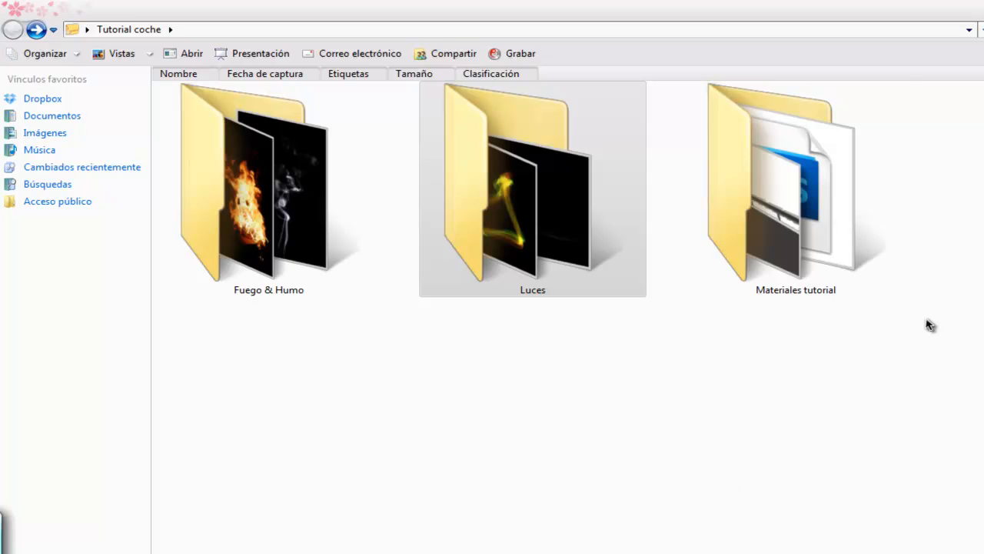
# Browse the images in the Materiales tutorial, Fuego & Humo and Luces folders inside Tutorial coche.
pyautogui.moveTo(872, 356); pyautogui.dragTo(582, 444)
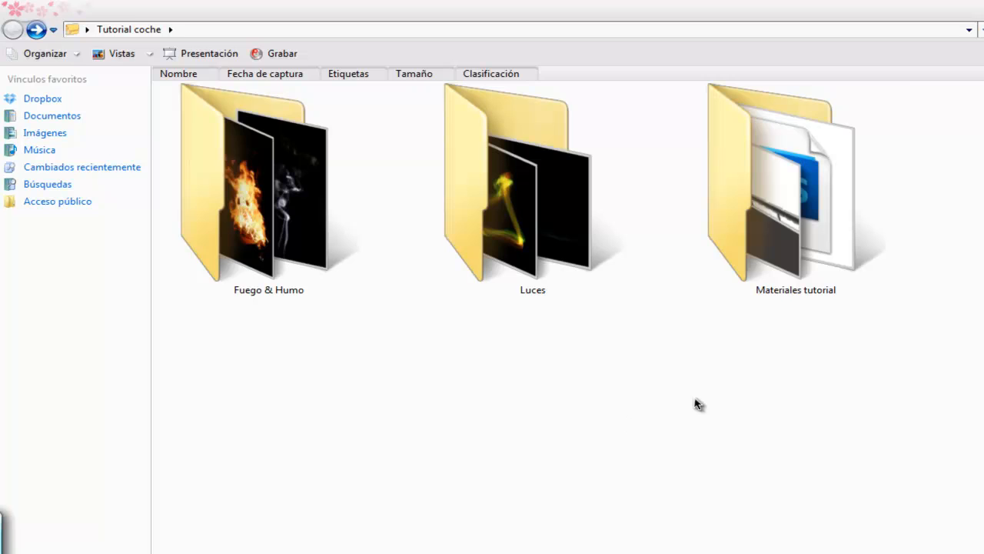
pyautogui.doubleClick(761, 271)
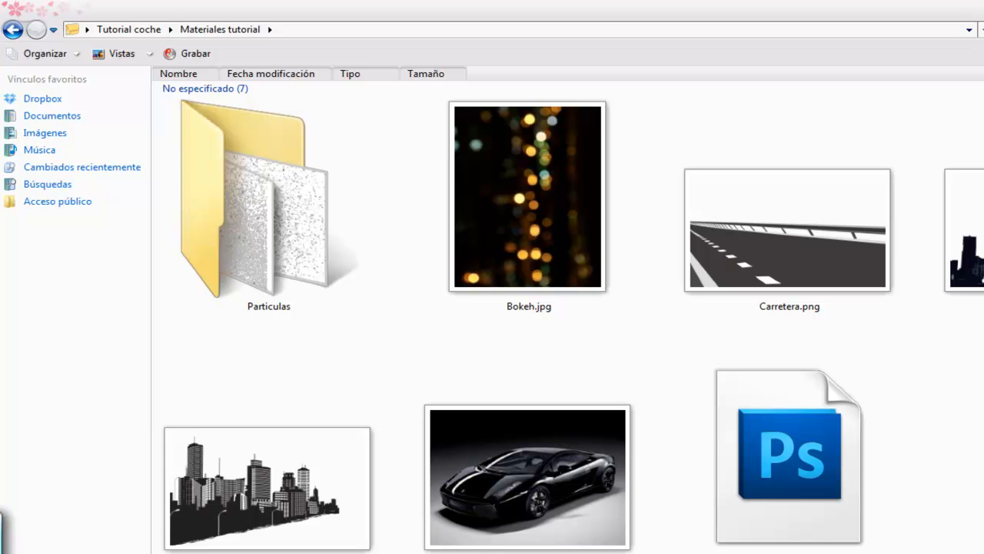
pyautogui.click(12, 29)
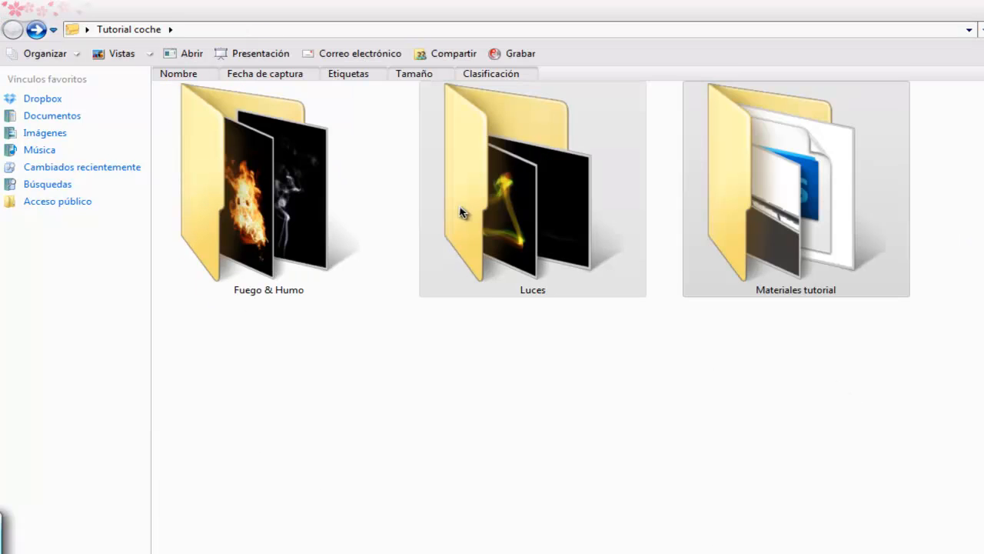
pyautogui.moveTo(547, 341); pyautogui.dragTo(355, 361)
pyautogui.doubleClick(273, 246)
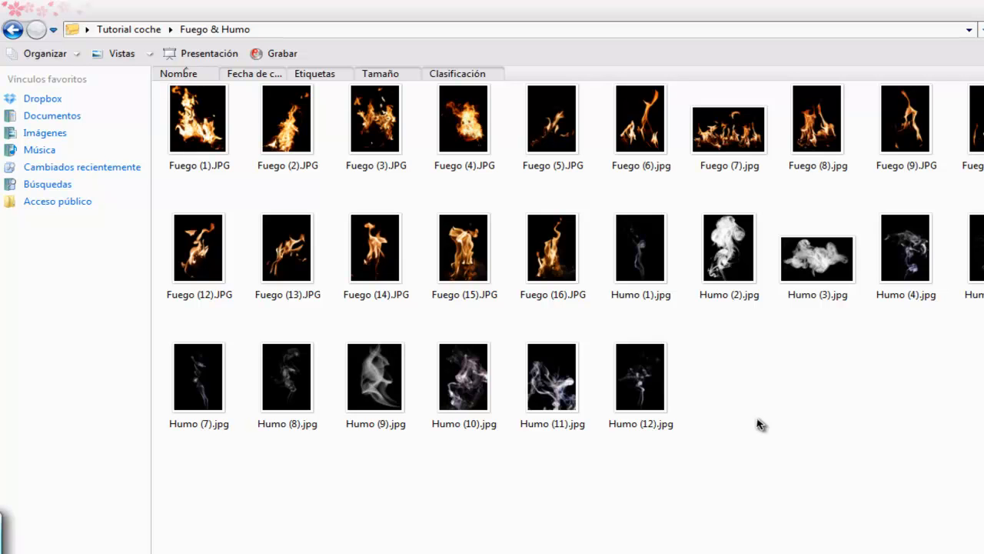
pyautogui.click(12, 29)
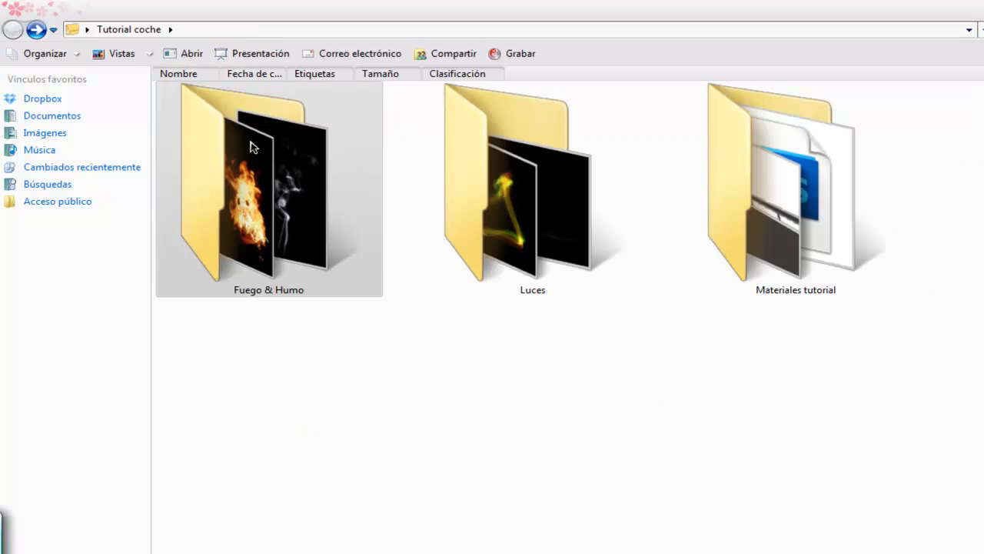
pyautogui.doubleClick(463, 196)
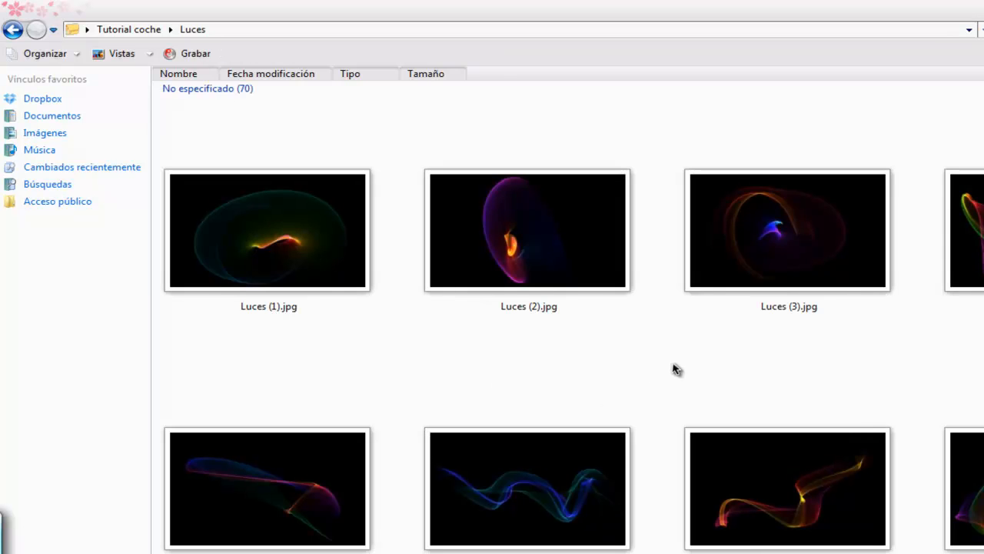
pyautogui.scroll(-20, 644, 365)
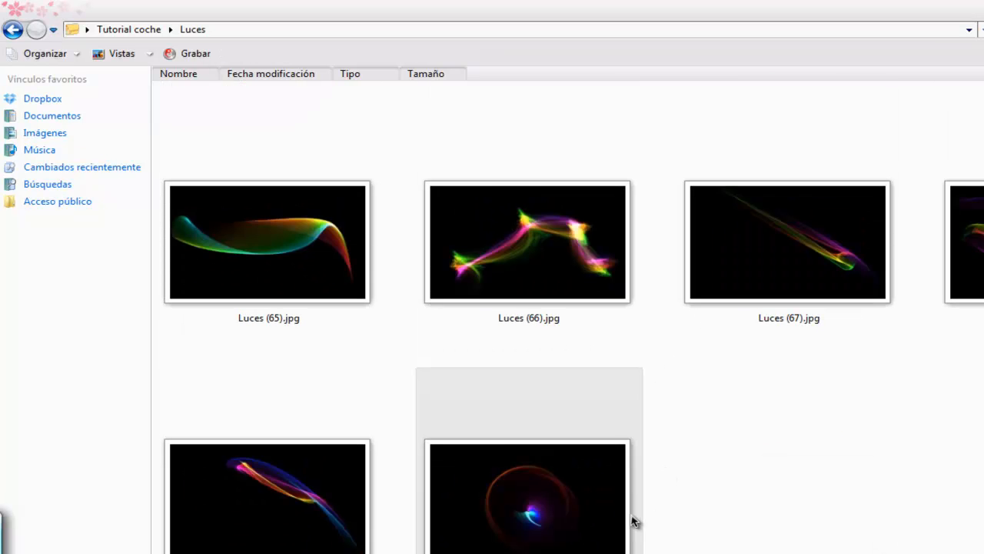
pyautogui.click(573, 509)
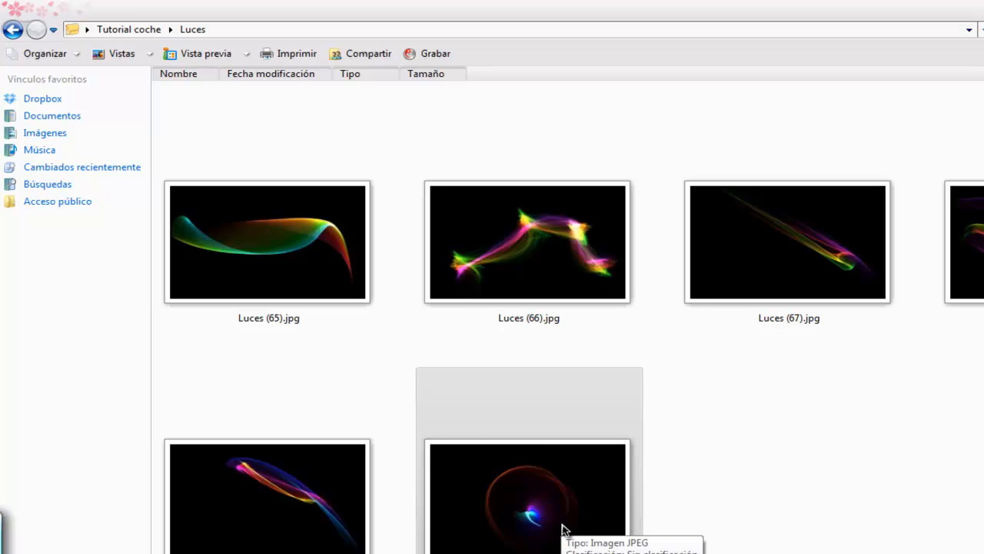
pyautogui.click(13, 29)
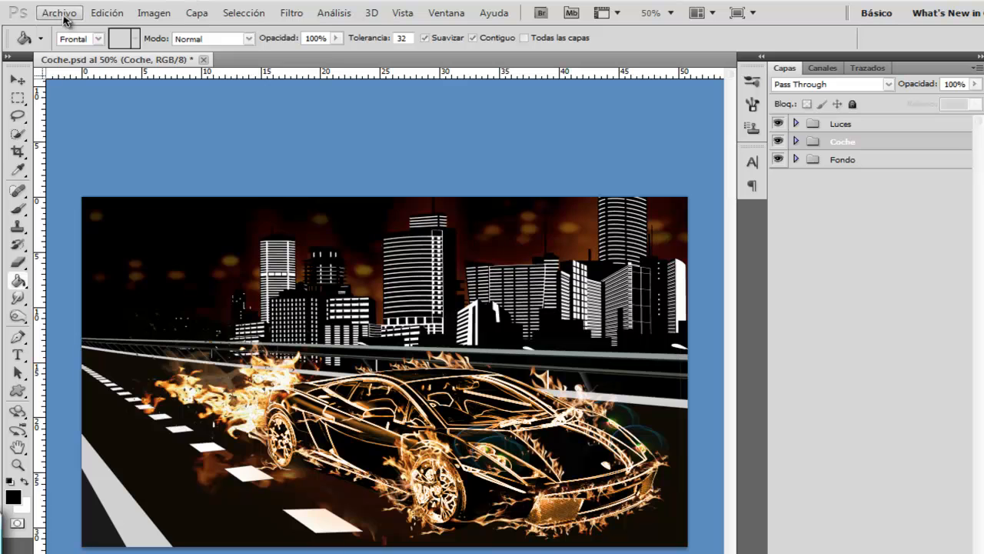
# Switch to Photoshop and create a 1440 × 900 pixel RGB document at resolution 72 with transparent background contents.
pyautogui.click(63, 14)
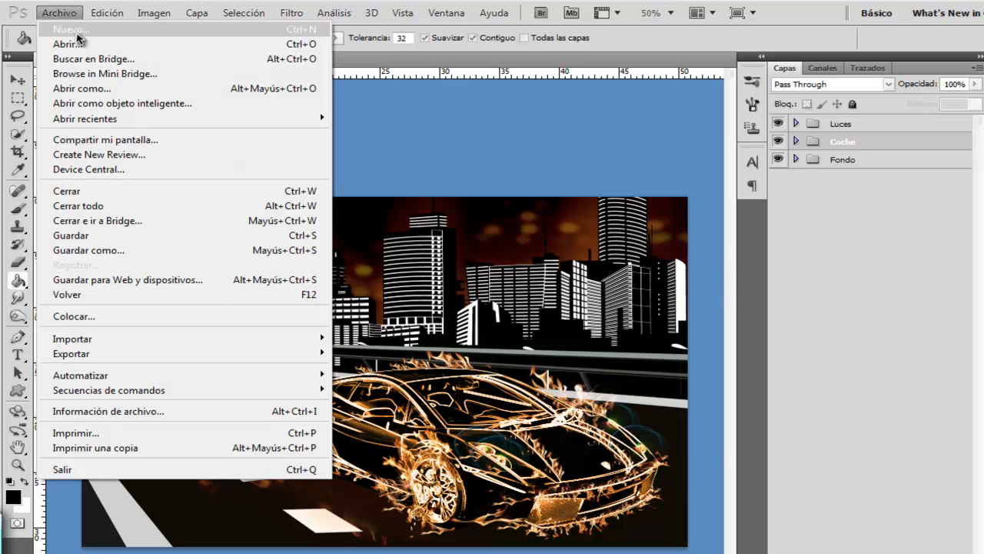
pyautogui.click(77, 32)
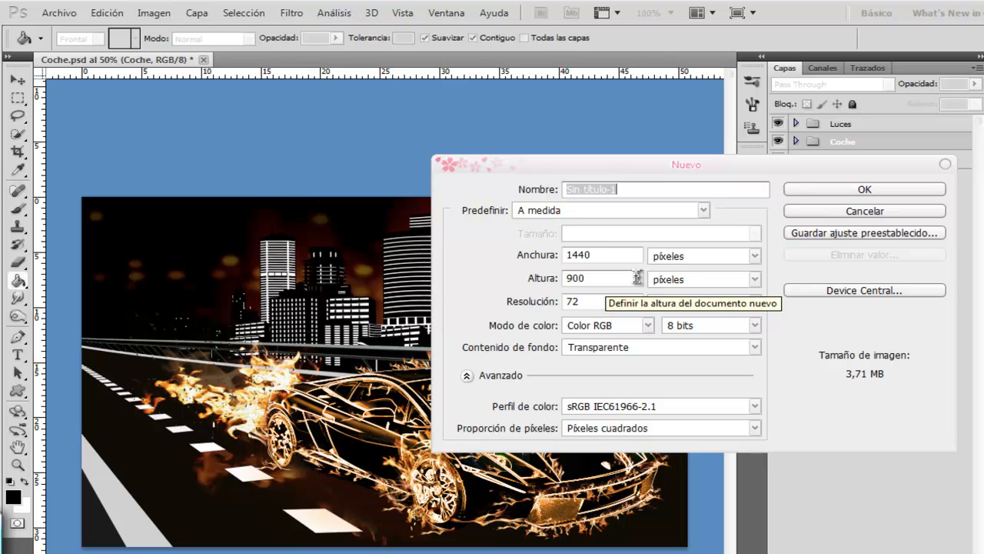
pyautogui.click(865, 189)
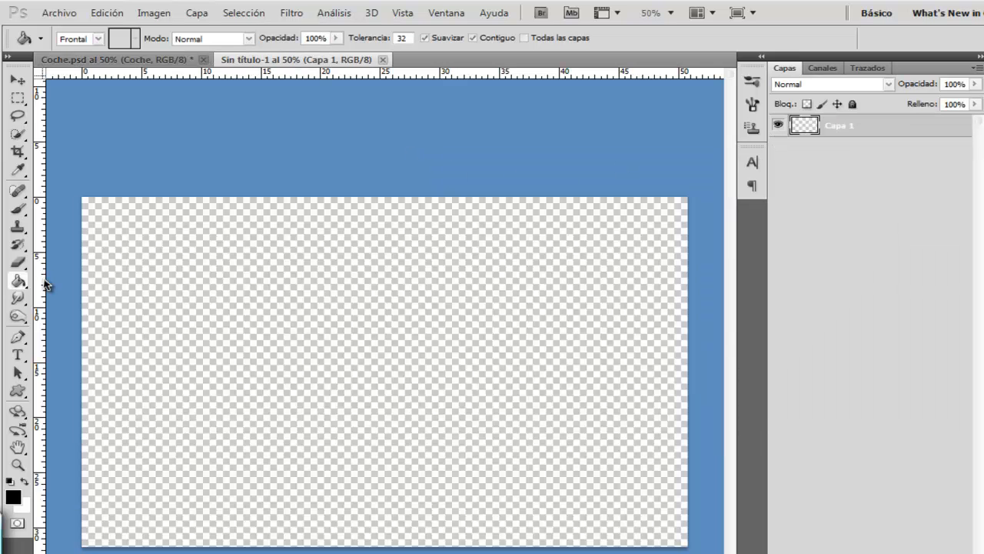
# Fill the empty layer with black and rename it Fondo.
pyautogui.click(248, 358)
pyautogui.doubleClick(834, 127)
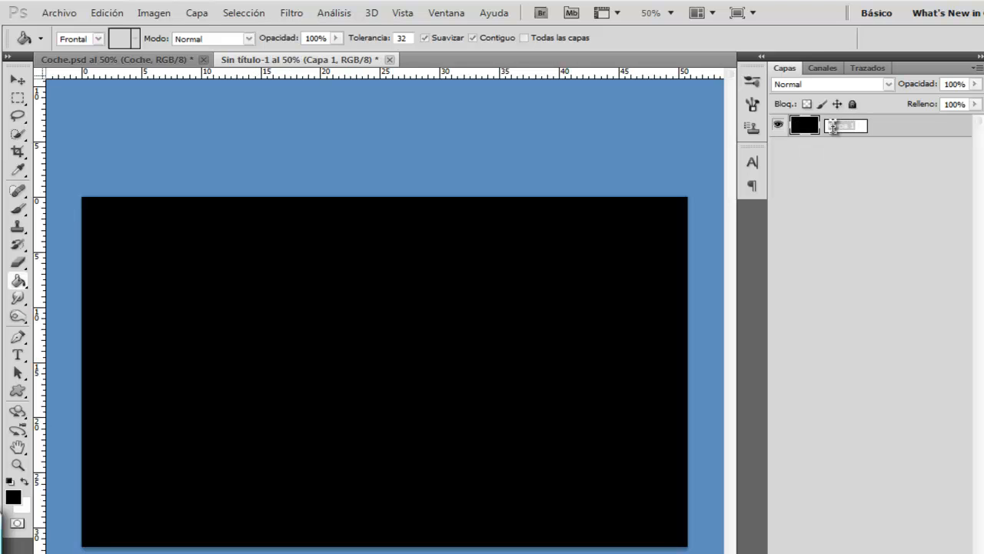
pyautogui.write('Fondo')
pyautogui.press('Return')
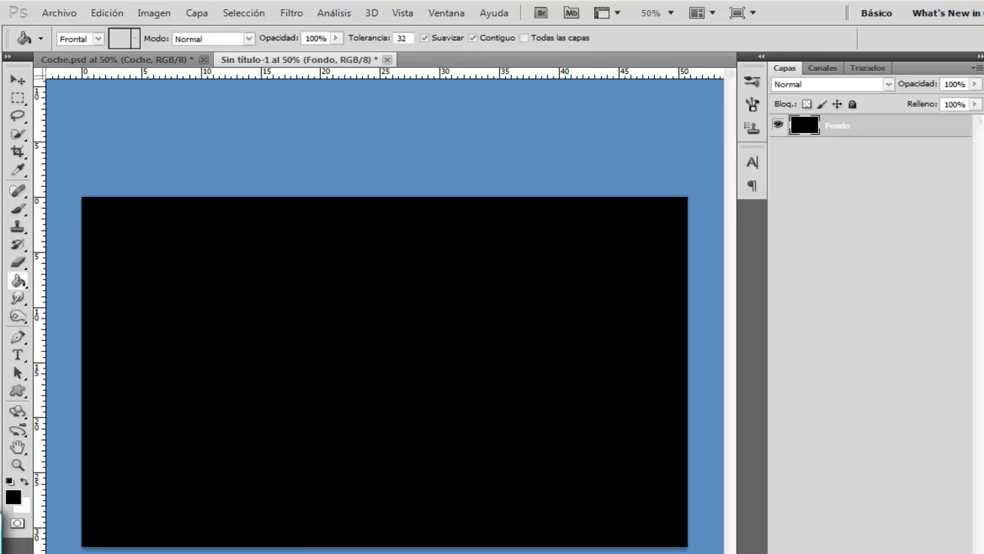
# Place Ciudad 2.png above the background, flip it horizontally and move it up to about Y 273 px.
pyautogui.click(59, 13)
pyautogui.click(85, 318)
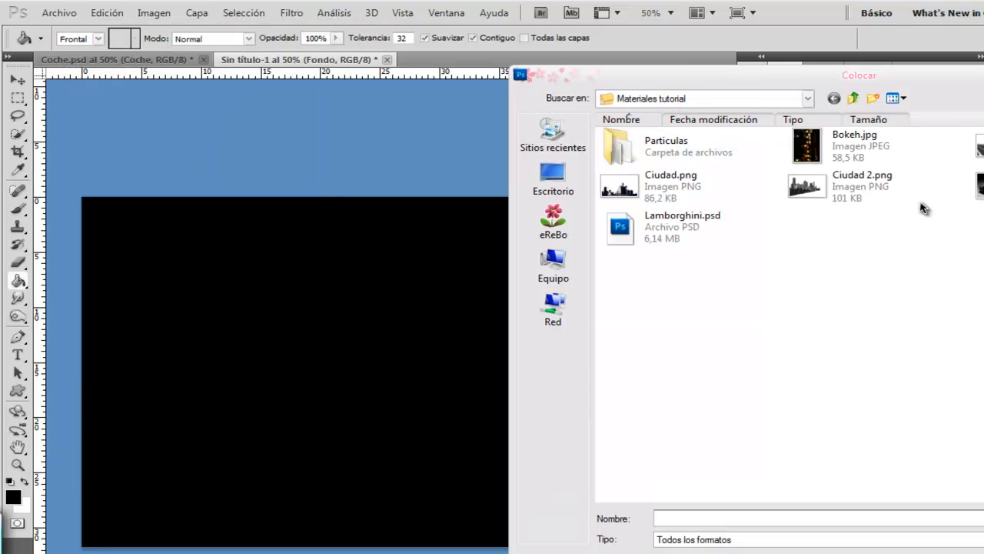
pyautogui.click(818, 193)
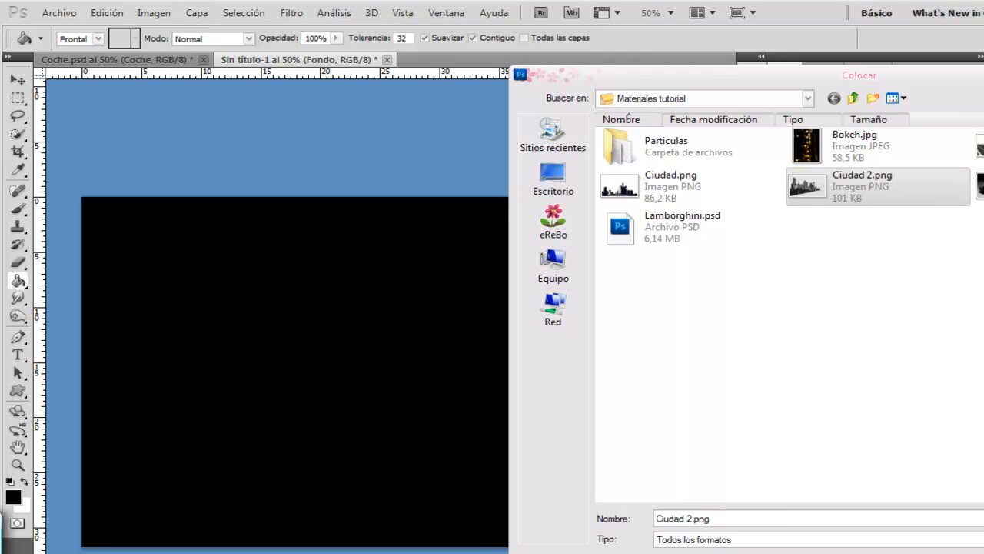
pyautogui.press('Return')
pyautogui.rightClick(328, 407)
pyautogui.click(361, 553)
pyautogui.moveTo(459, 443); pyautogui.dragTo(460, 376)
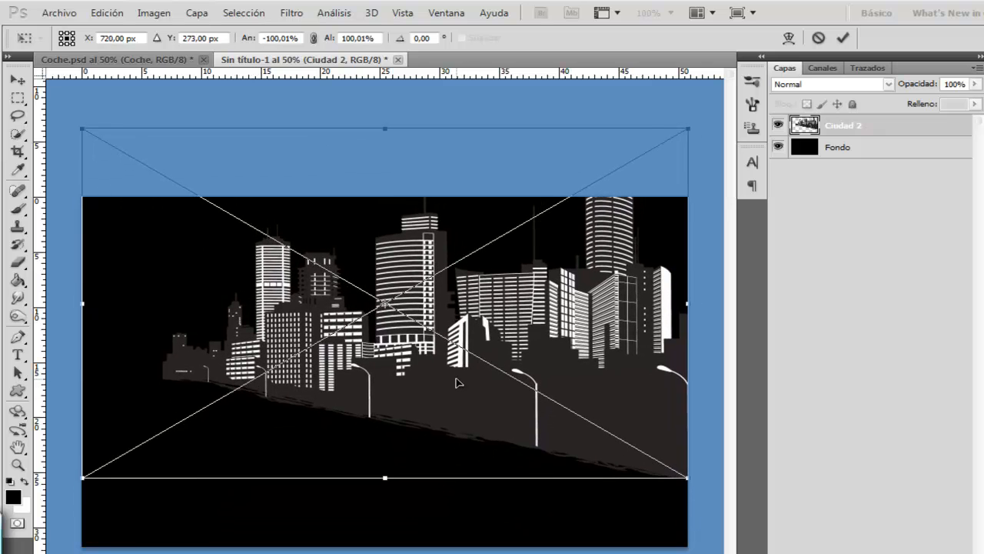
pyautogui.press('Return')
# Place Carretera.png above the city layer at its default position.
pyautogui.click(59, 13)
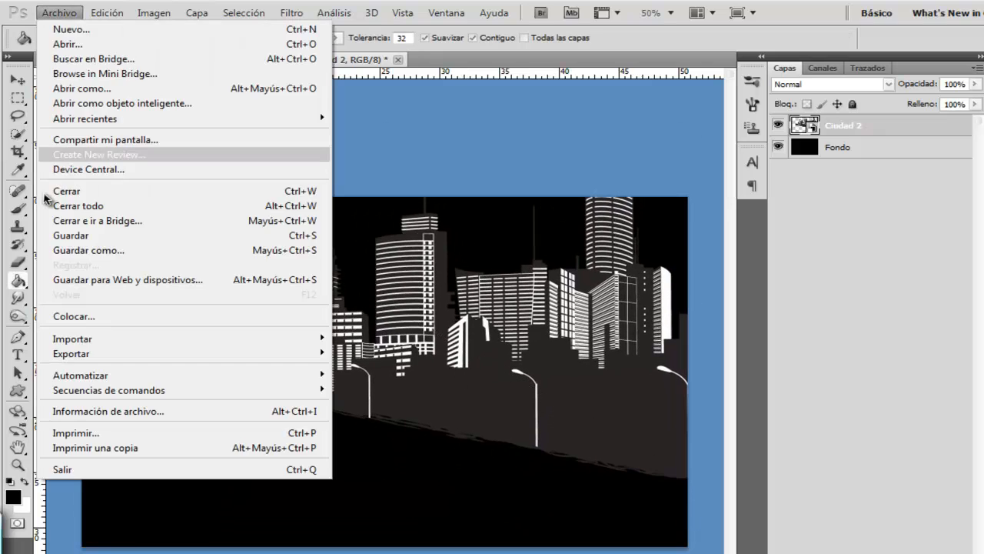
pyautogui.click(164, 318)
pyautogui.click(979, 147)
pyautogui.press('Return')
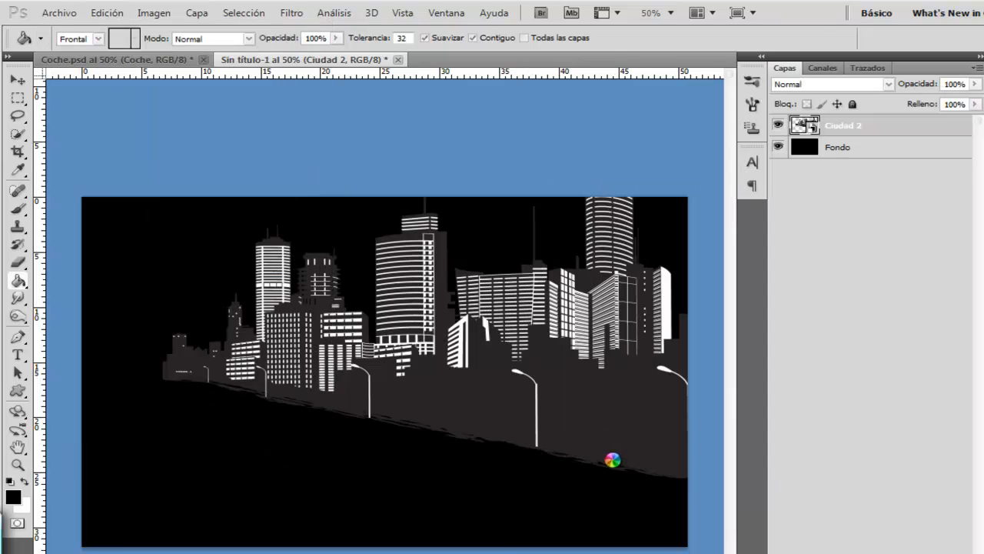
pyautogui.press('Return')
# Move the Ciudad 2 layer slightly upward so the skyline sits higher behind the road's guardrail.
pyautogui.click(856, 149)
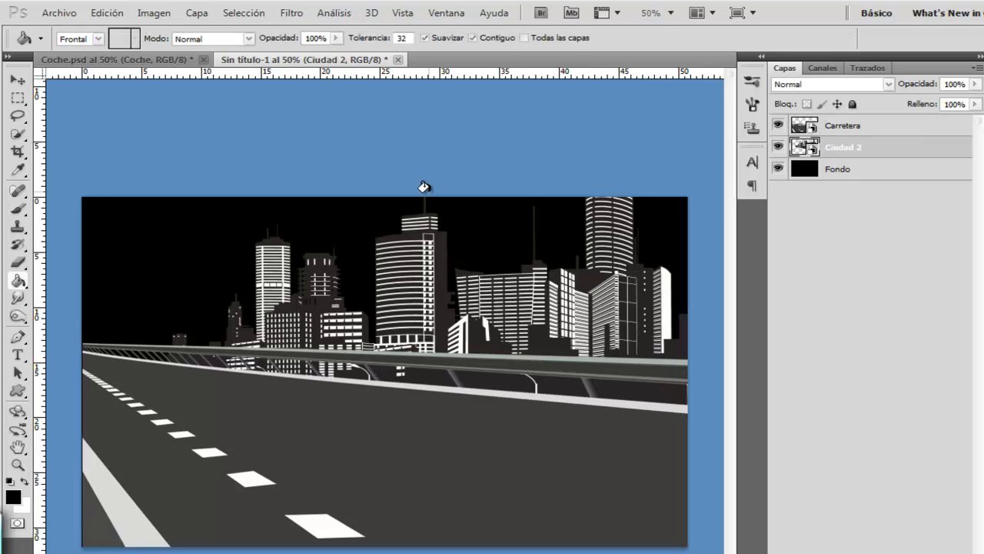
pyautogui.click(17, 80)
pyautogui.moveTo(552, 310); pyautogui.dragTo(549, 289)
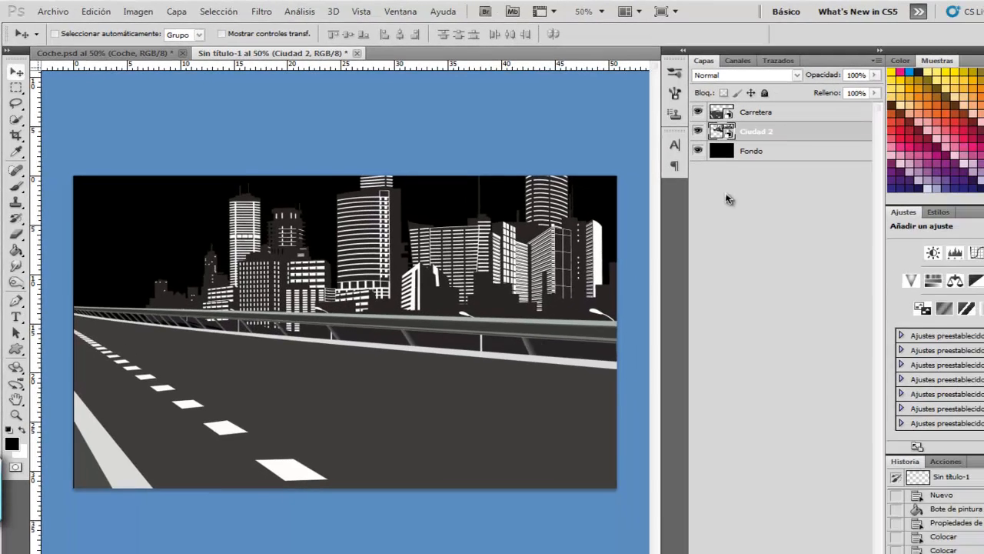
# Add a Levels adjustment layer above Carretera and raise the black input level to darken the road and city.
pyautogui.click(873, 130)
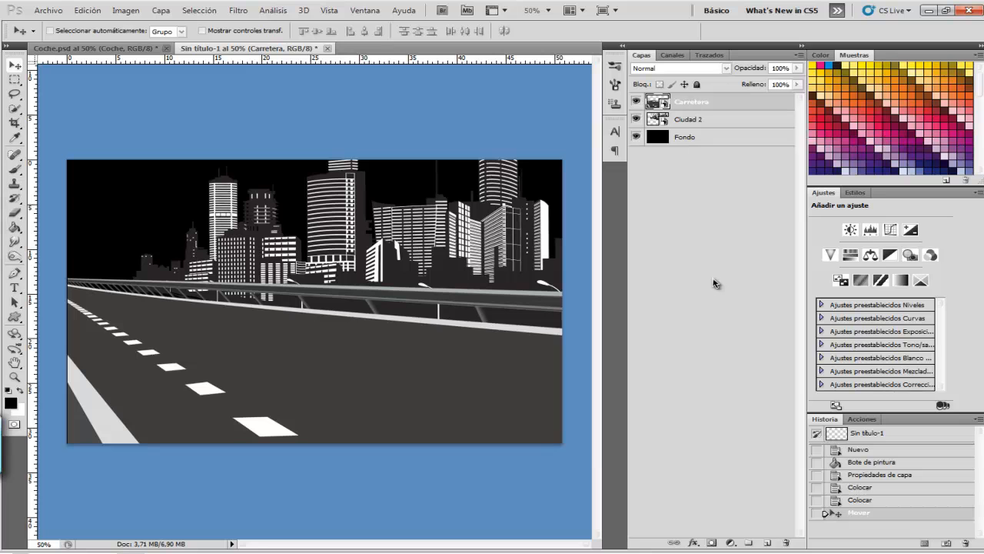
pyautogui.click(731, 543)
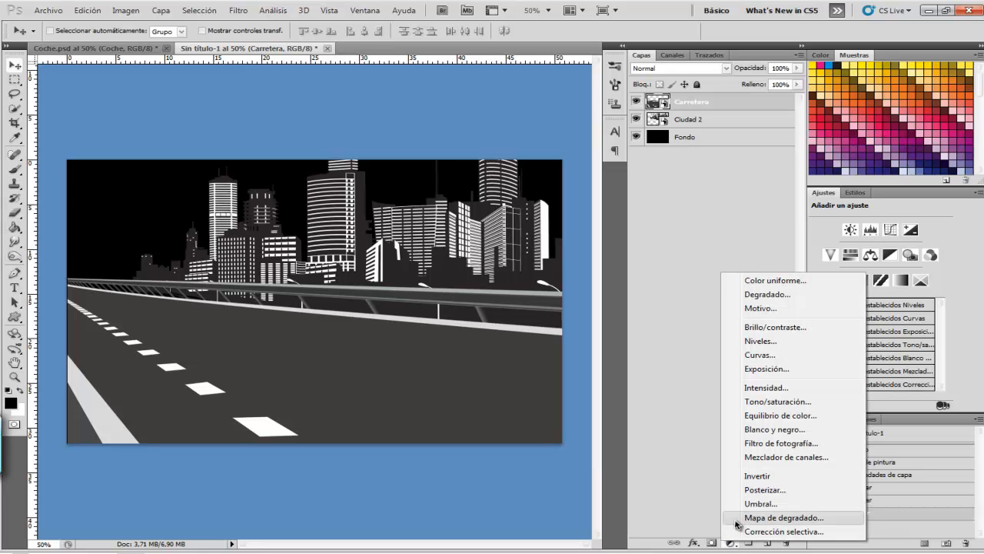
pyautogui.click(757, 341)
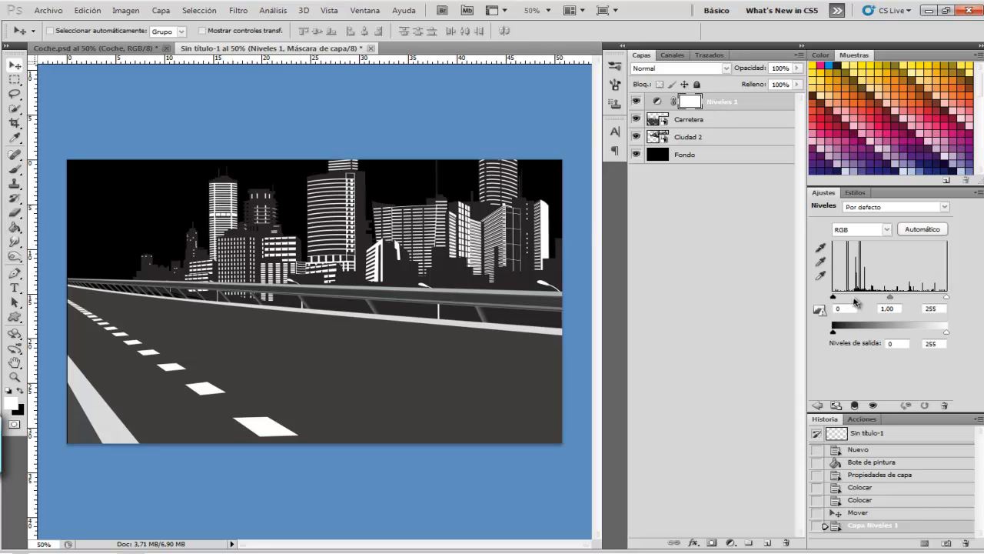
pyautogui.moveTo(836, 301); pyautogui.dragTo(852, 300)
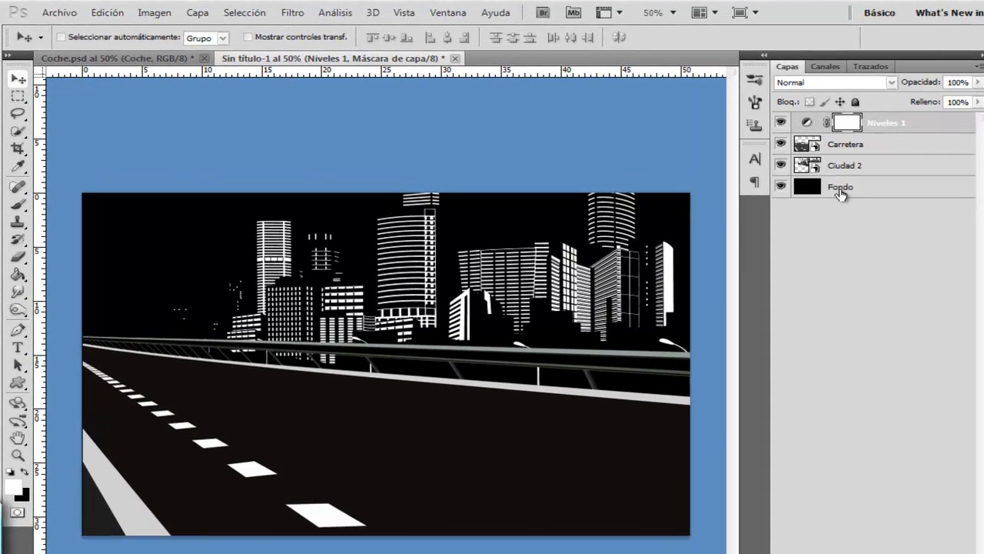
# Place Bokeh.jpg directly above the Fondo layer, behind the city.
pyautogui.click(686, 158)
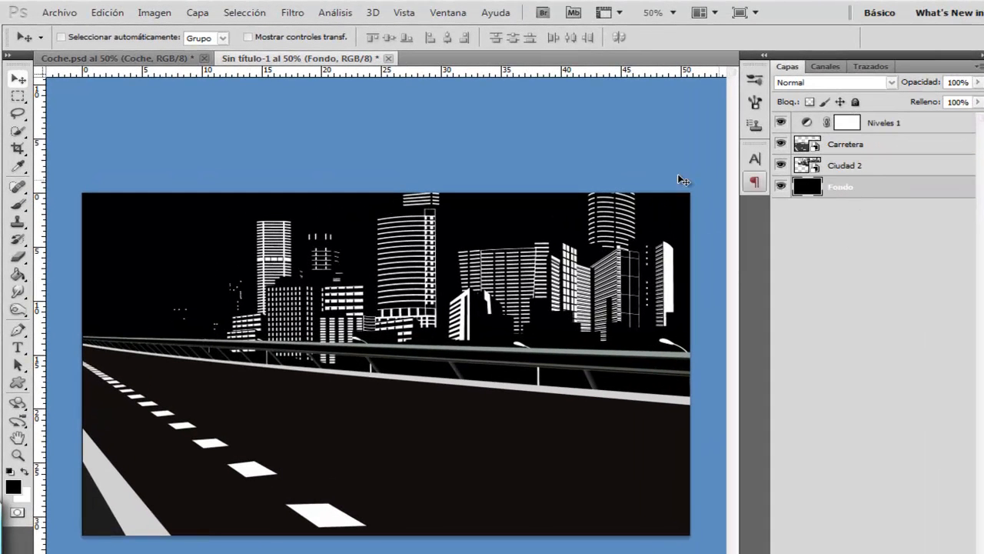
pyautogui.click(56, 13)
pyautogui.click(74, 309)
pyautogui.click(852, 154)
pyautogui.press('Return')
# Rotate the placed Bokeh image 90° clockwise and position it in the upper-left corner of the canvas.
pyautogui.moveTo(412, 334); pyautogui.dragTo(476, 259)
pyautogui.rightClick(451, 270)
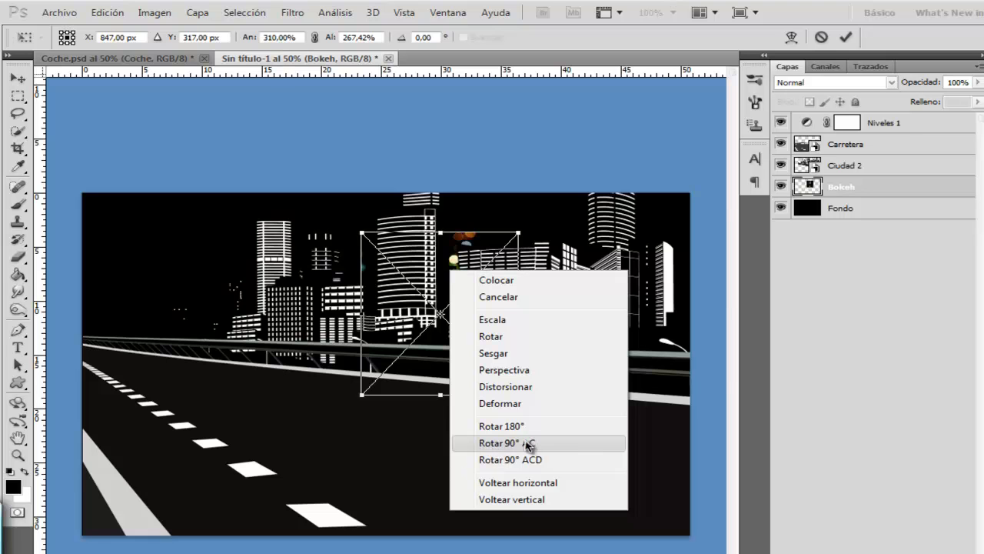
pyautogui.click(529, 444)
pyautogui.moveTo(415, 279); pyautogui.dragTo(154, 231)
pyautogui.press('Return')
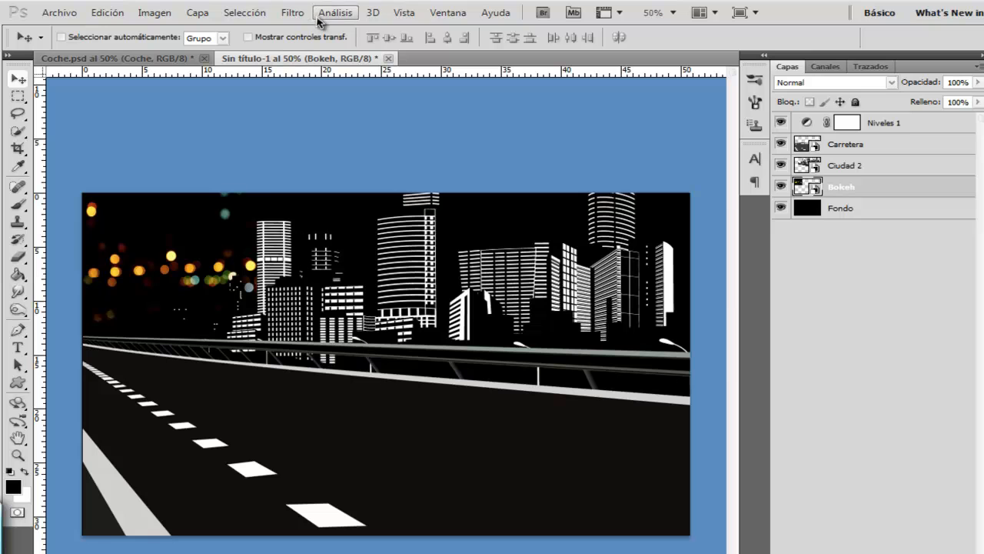
# Rasterize the Bokeh layer and apply a Gaussian Blur with a radius of 4.0 pixels.
pyautogui.rightClick(881, 199)
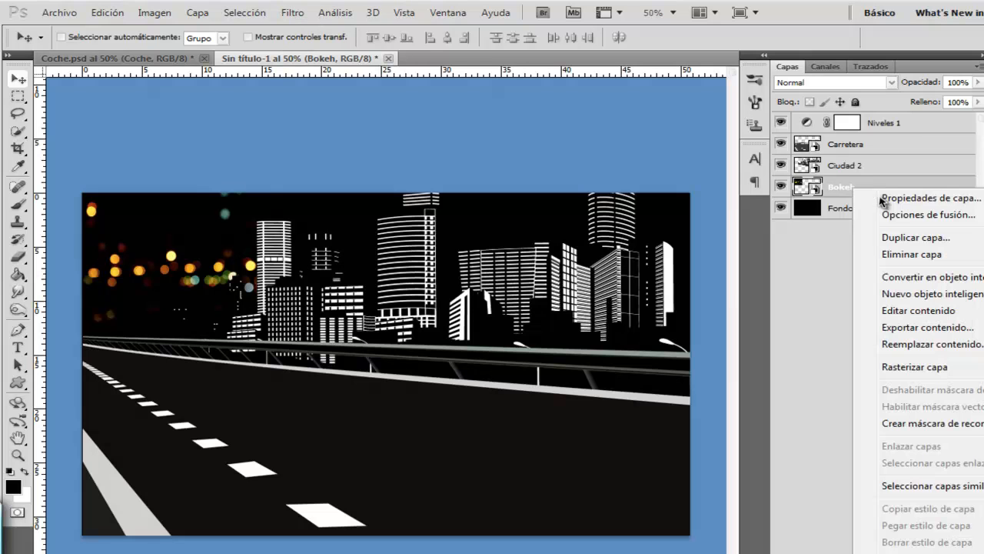
pyautogui.click(915, 367)
pyautogui.click(292, 12)
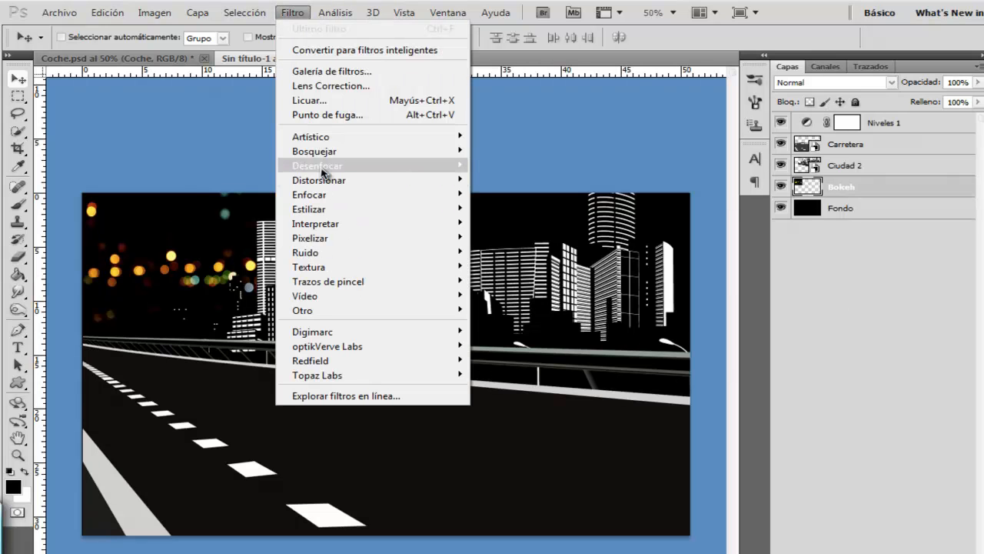
pyautogui.moveTo(331, 171)
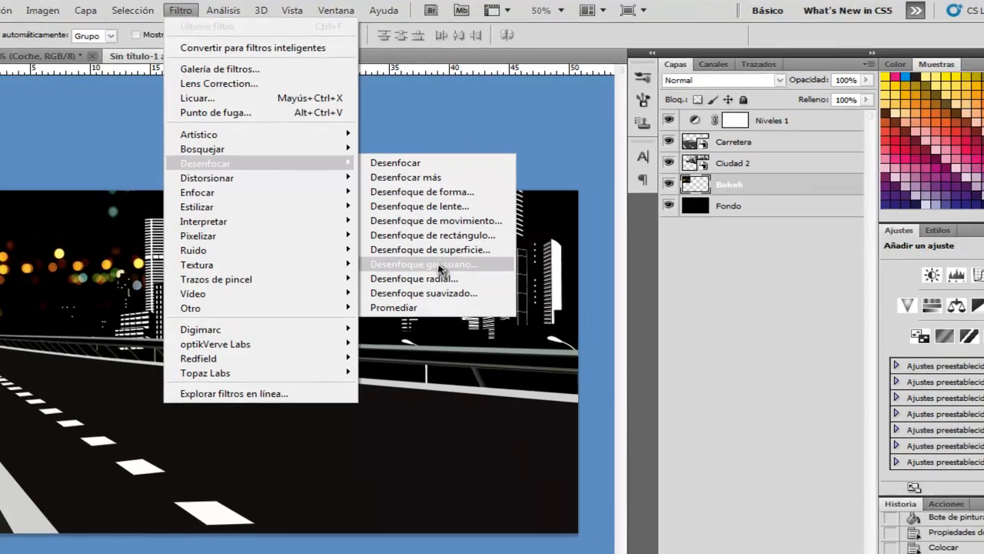
pyautogui.click(441, 267)
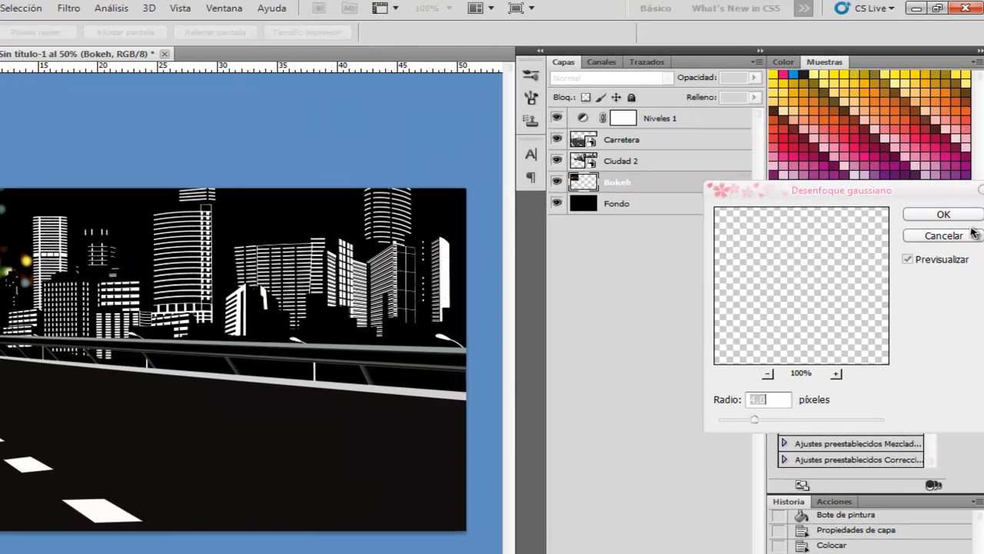
pyautogui.click(943, 215)
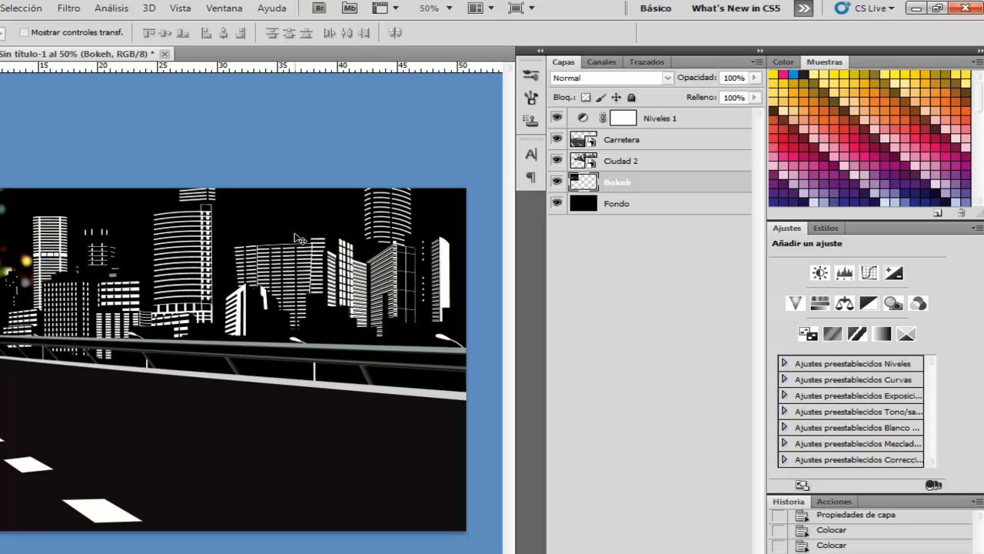
# Stretch the Bokeh layer horizontally to the right with Free Transform so its lights extend behind more buildings.
pyautogui.hotkey('ctrl', 't')
pyautogui.moveTo(44, 333); pyautogui.dragTo(176, 336)
pyautogui.click(621, 32)
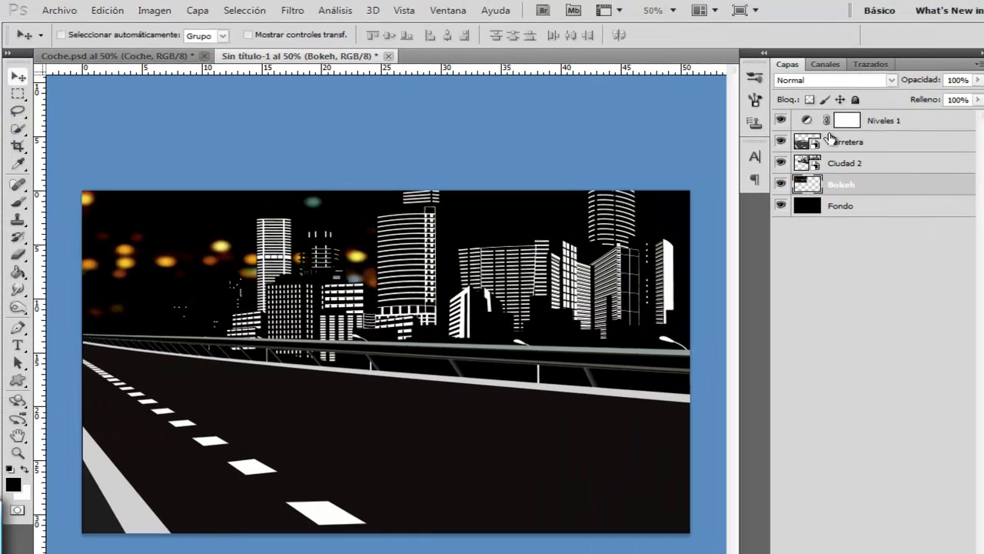
# Set the Bokeh layer's blend mode to Trama, then duplicate the layer and move the copy behind the buildings on the image's right side.
pyautogui.click(817, 81)
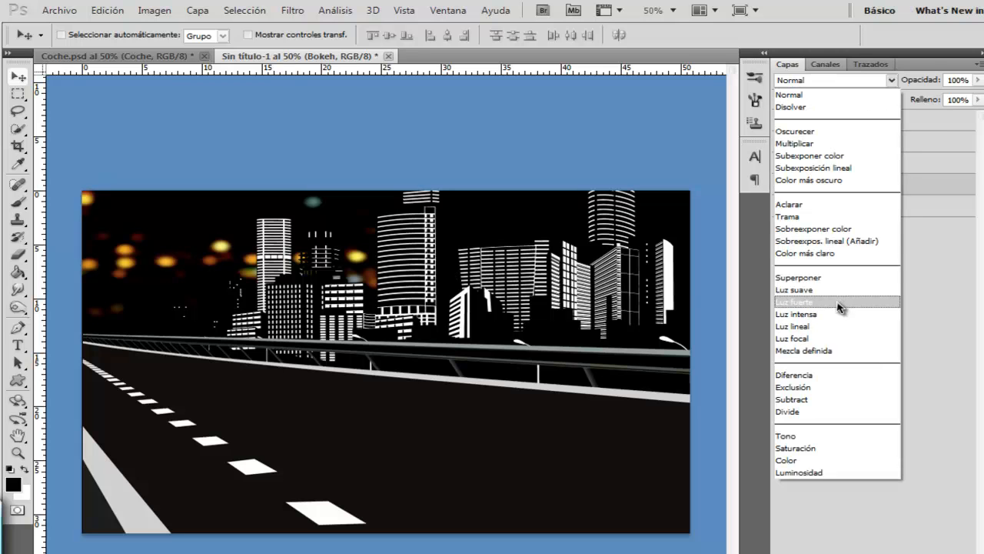
pyautogui.click(786, 218)
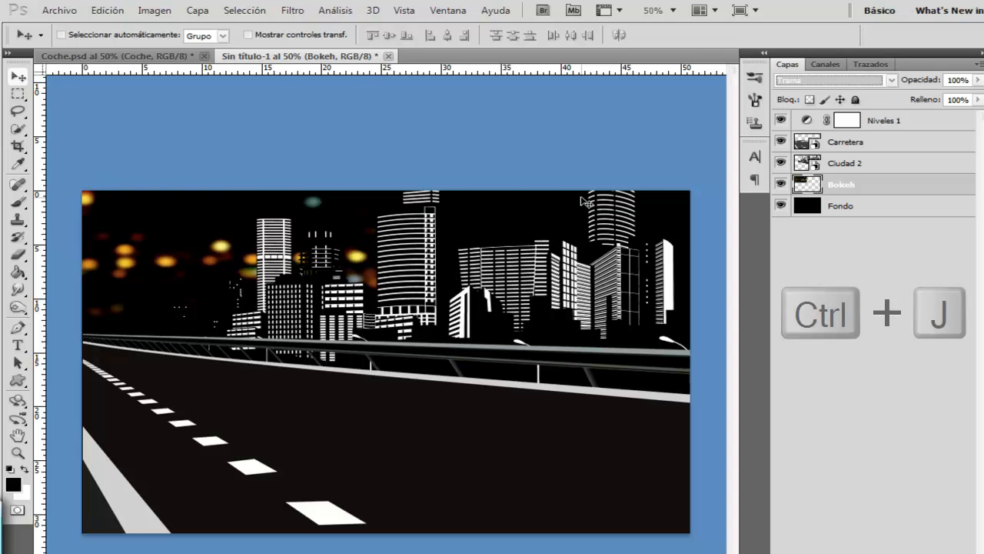
pyautogui.hotkey('ctrl', 'j')
pyautogui.moveTo(362, 257); pyautogui.dragTo(618, 218)
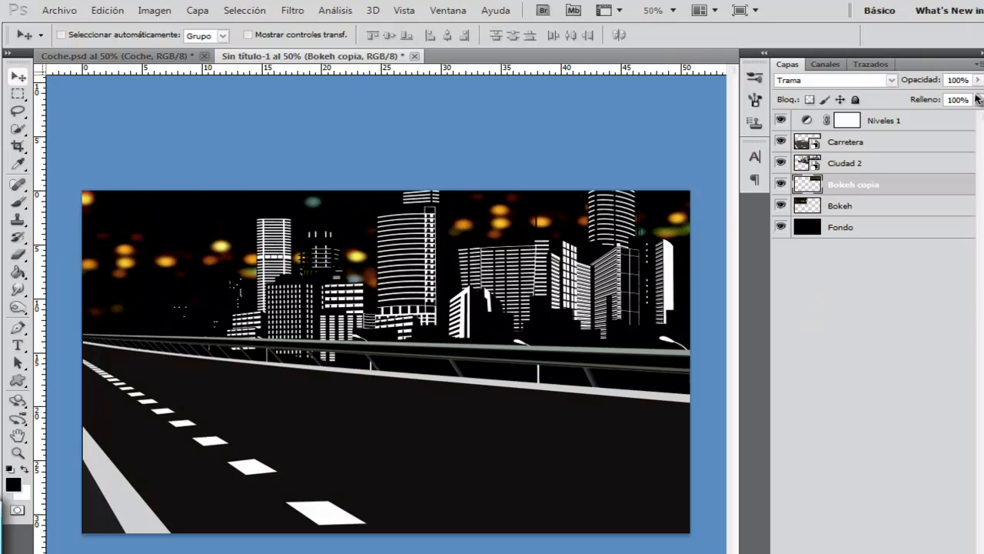
# Lower the opacity of both the Bokeh copia and Bokeh layers to 55%.
pyautogui.moveTo(934, 85); pyautogui.dragTo(894, 82)
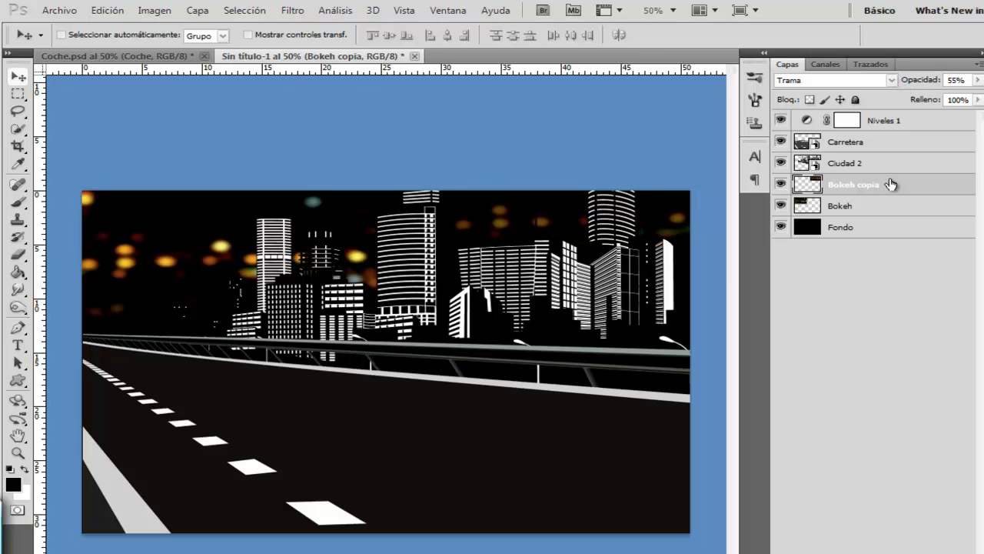
pyautogui.click(879, 210)
pyautogui.moveTo(909, 82); pyautogui.dragTo(888, 83)
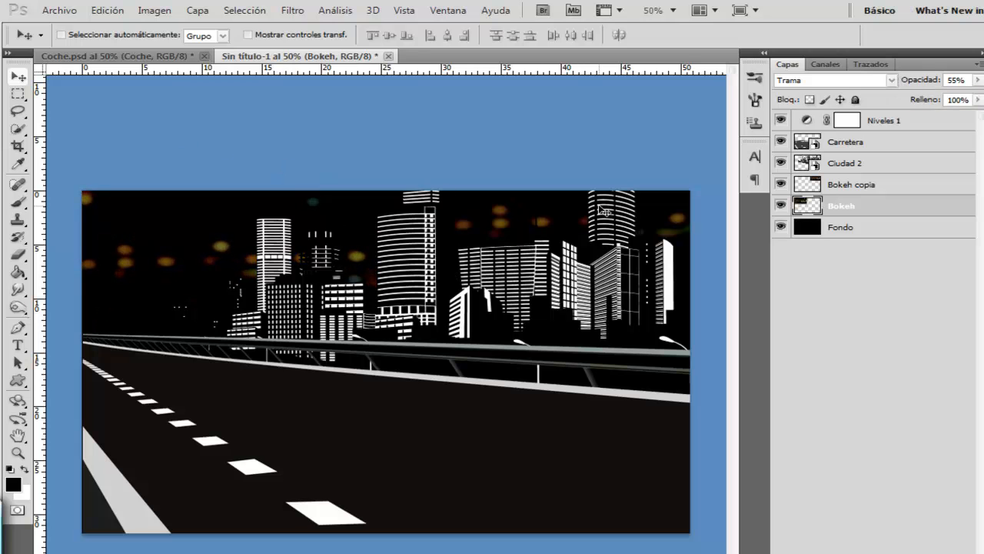
# Create a new empty layer directly above Bokeh copia, below the city, and name it Resplandor.
pyautogui.click(850, 171)
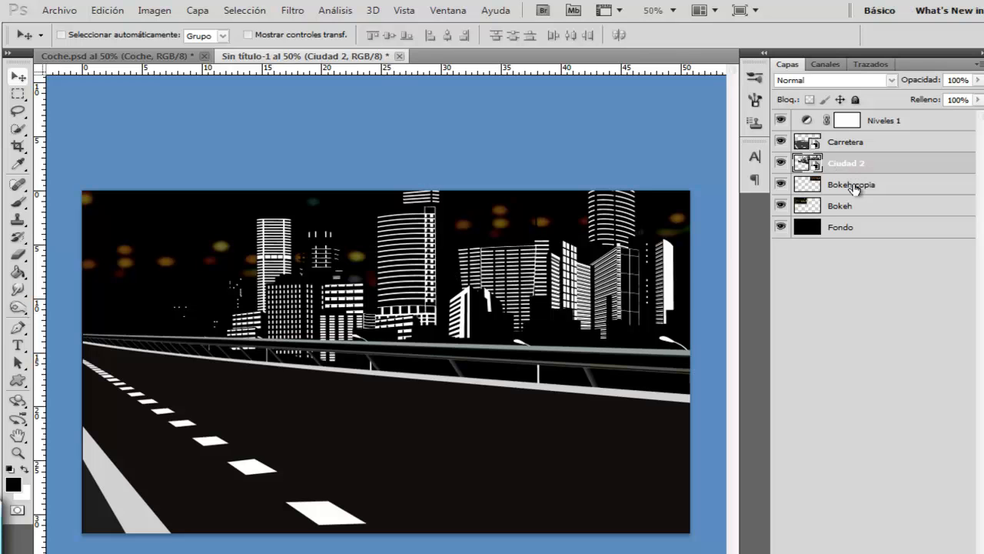
pyautogui.click(855, 188)
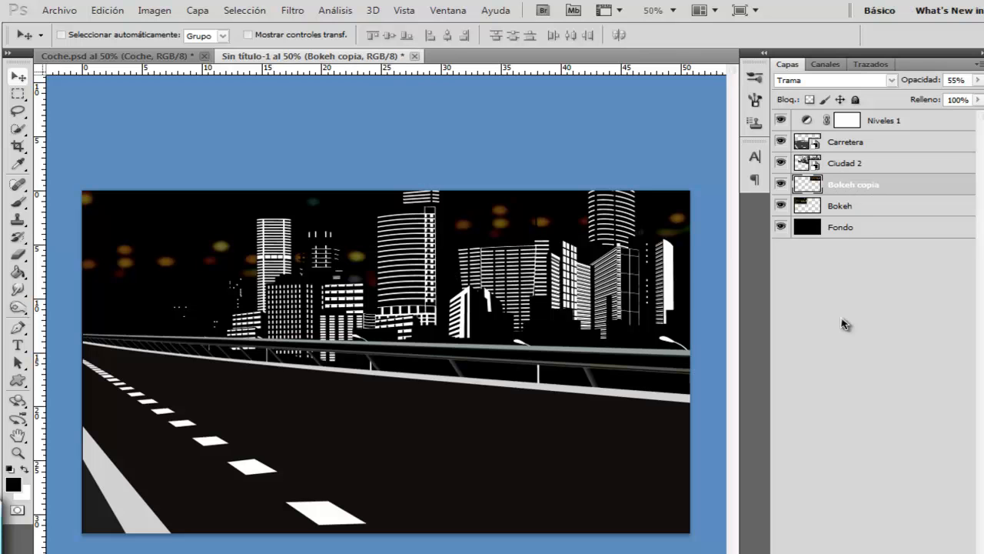
pyautogui.hotkey('ctrl', 'shift', 'alt', 'n')
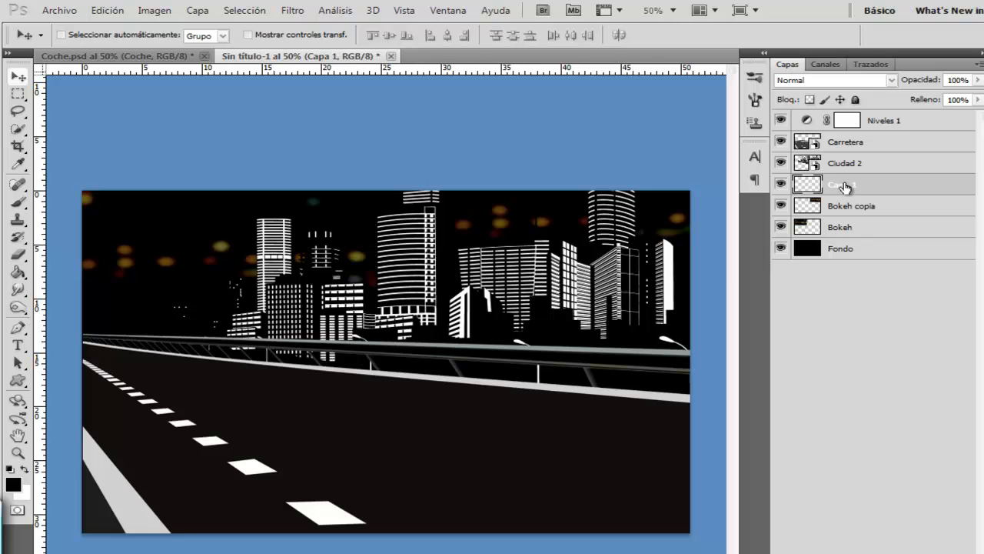
pyautogui.doubleClick(843, 186)
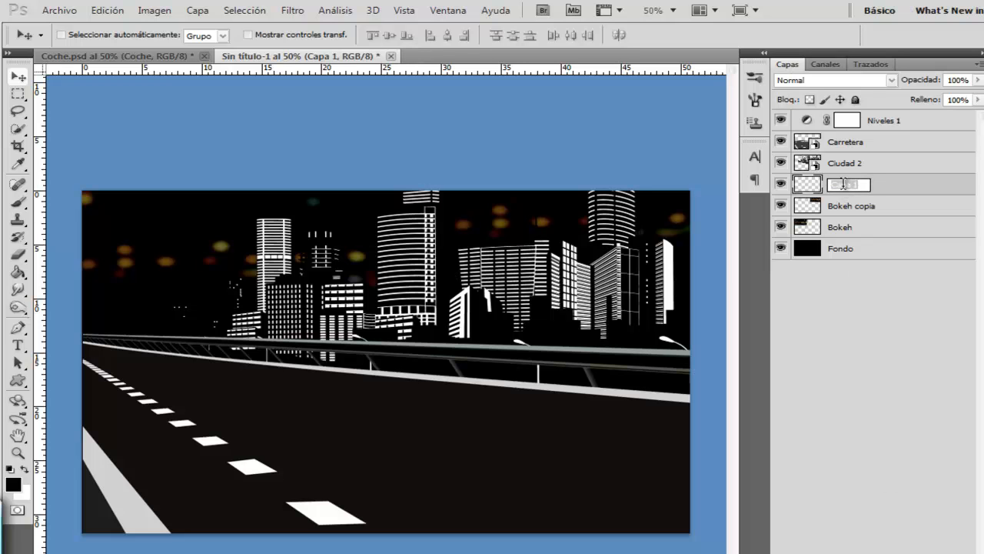
pyautogui.write('Resplandor')
pyautogui.press('Return')
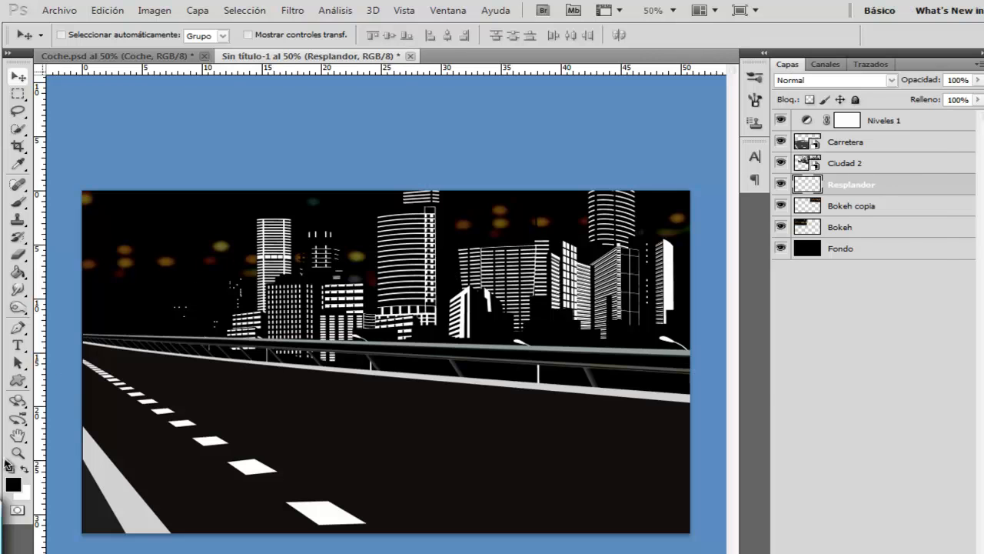
# Choose an orange foreground colour and set up a soft round brush with 0% hardness.
pyautogui.click(13, 485)
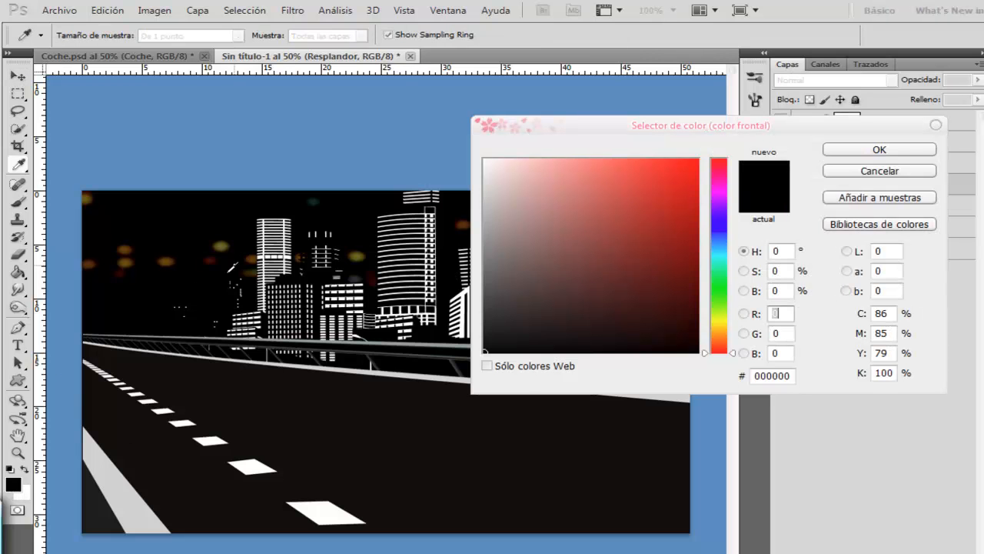
pyautogui.click(173, 260)
pyautogui.moveTo(681, 223)
pyautogui.mouseDown()
pyautogui.moveTo(676, 187)
pyautogui.moveTo(687, 185)
pyautogui.moveTo(674, 185)
pyautogui.moveTo(685, 178)
pyautogui.moveTo(674, 192)
pyautogui.mouseUp()
pyautogui.press('Return')
pyautogui.press('b')
pyautogui.rightClick(260, 349)
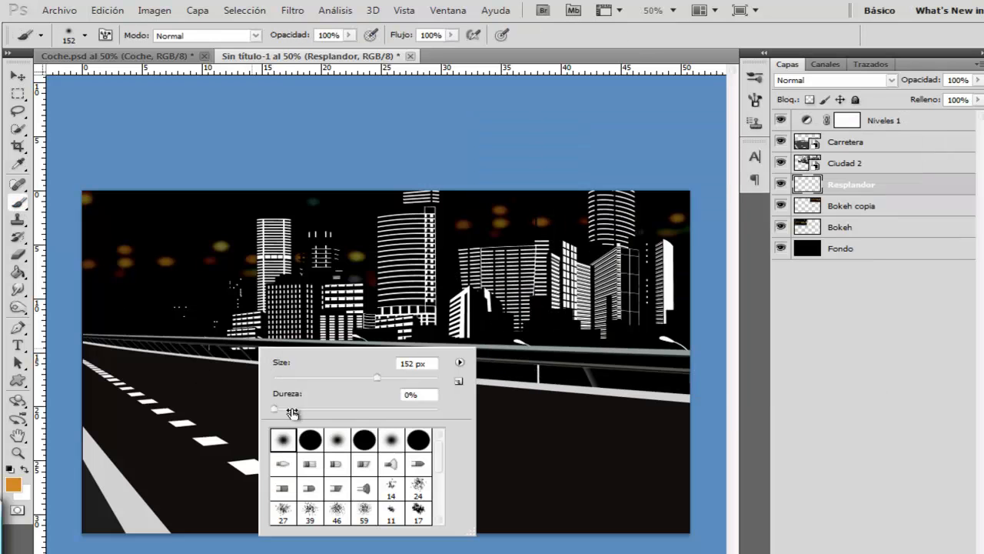
pyautogui.press('Return')
# Paint an orange glow around the skyline's buildings on the Resplandor layer, reducing the brush to 88 px.
pyautogui.press(']')
pyautogui.moveTo(227, 323); pyautogui.dragTo(253, 305)
pyautogui.press('[')
pyautogui.press('[')
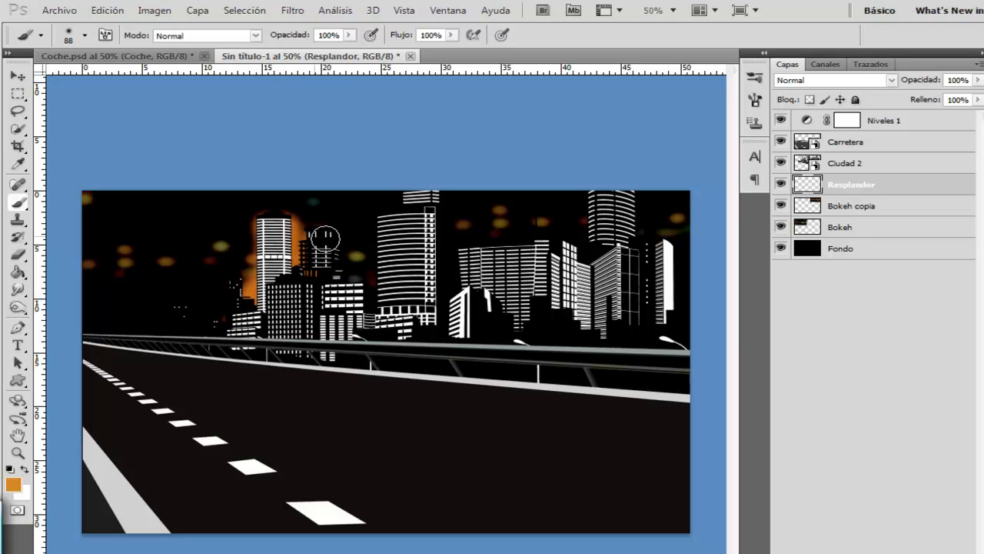
pyautogui.moveTo(326, 239)
pyautogui.mouseDown()
pyautogui.moveTo(344, 283)
pyautogui.moveTo(376, 309)
pyautogui.moveTo(400, 221)
pyautogui.moveTo(422, 230)
pyautogui.moveTo(440, 293)
pyautogui.moveTo(455, 254)
pyautogui.moveTo(436, 206)
pyautogui.moveTo(461, 258)
pyautogui.moveTo(589, 230)
pyautogui.moveTo(596, 202)
pyautogui.moveTo(607, 262)
pyautogui.moveTo(670, 325)
pyautogui.moveTo(699, 189)
pyautogui.mouseUp()
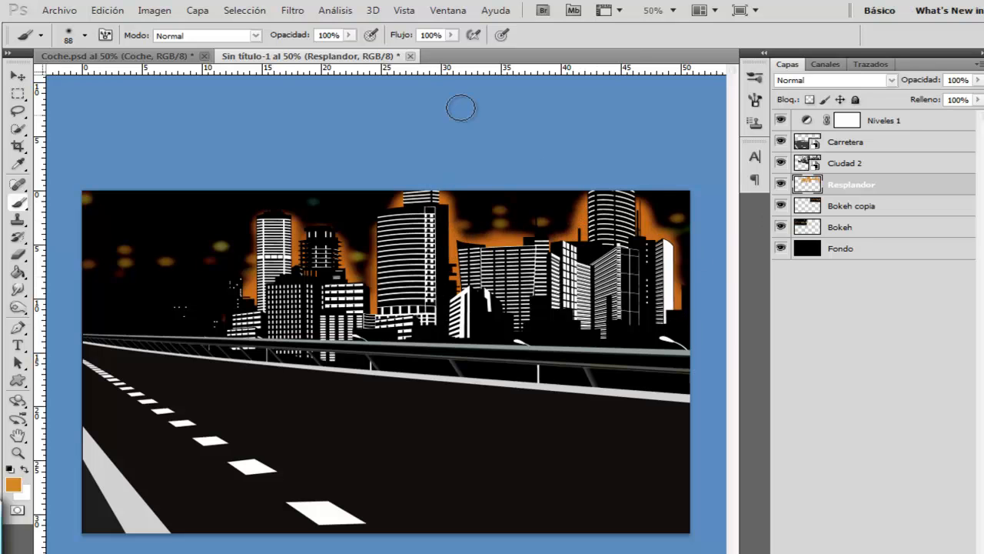
# Apply a Gaussian Blur to the Resplandor layer to soften the painted orange glow.
pyautogui.click(293, 11)
pyautogui.moveTo(333, 167)
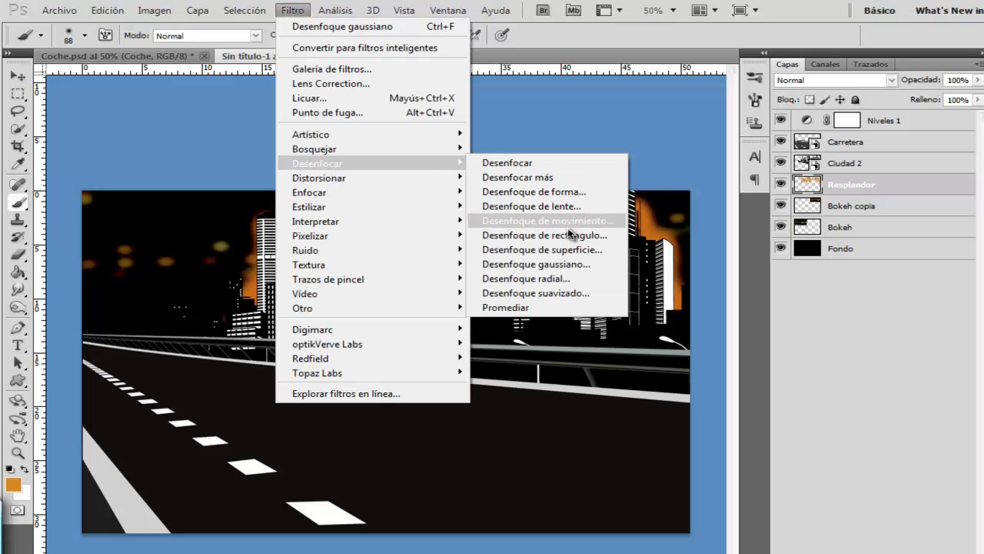
pyautogui.click(559, 264)
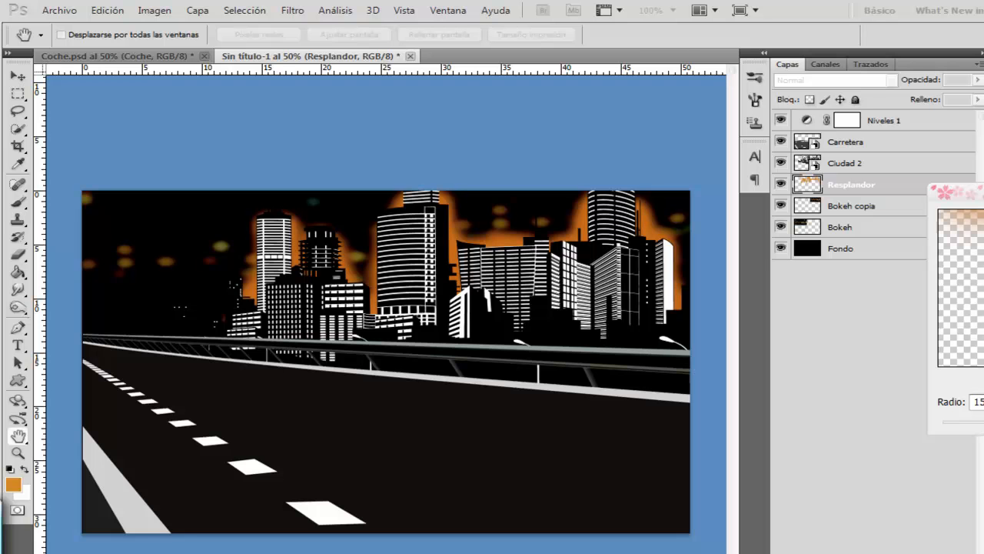
pyautogui.press('Return')
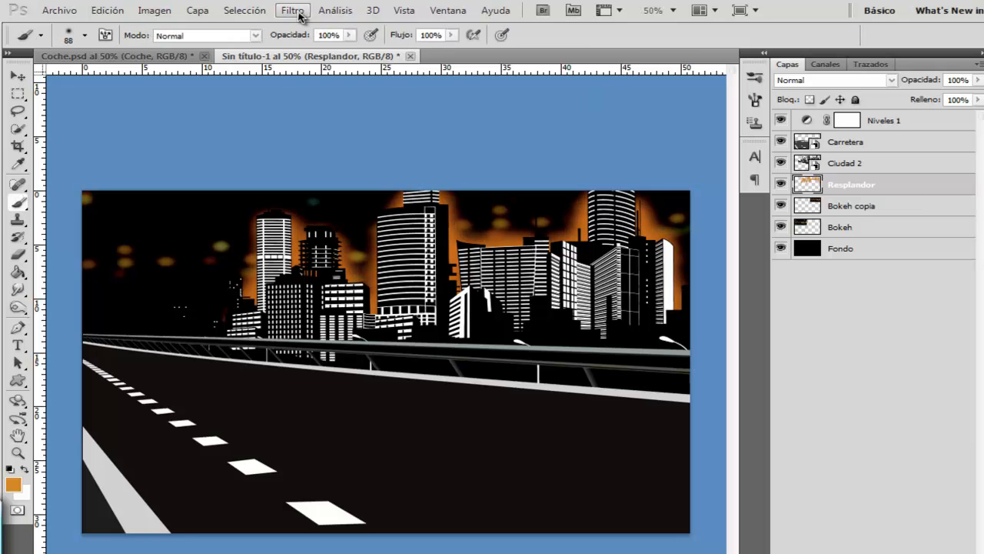
# Apply a Zoom Radial Blur to Resplandor with amount 100, Buena quality and the centre moved to the bottom edge, and lower its opacity to 80%.
pyautogui.click(292, 10)
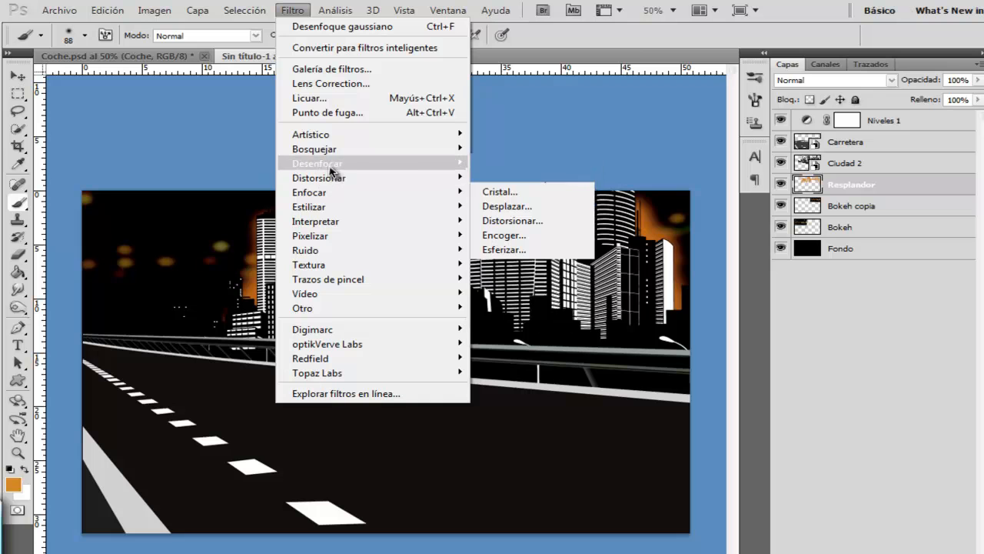
pyautogui.moveTo(331, 163)
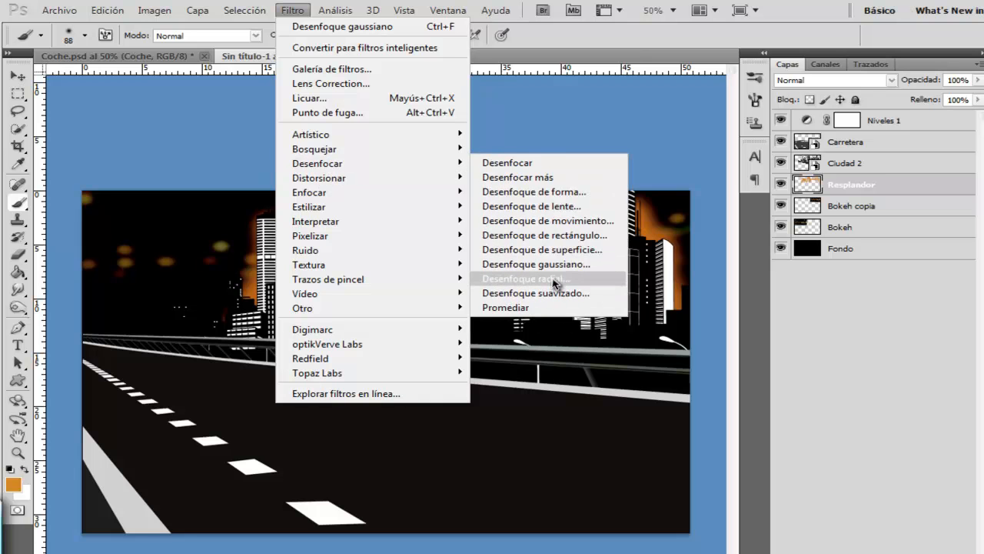
pyautogui.click(555, 278)
pyautogui.click(513, 265)
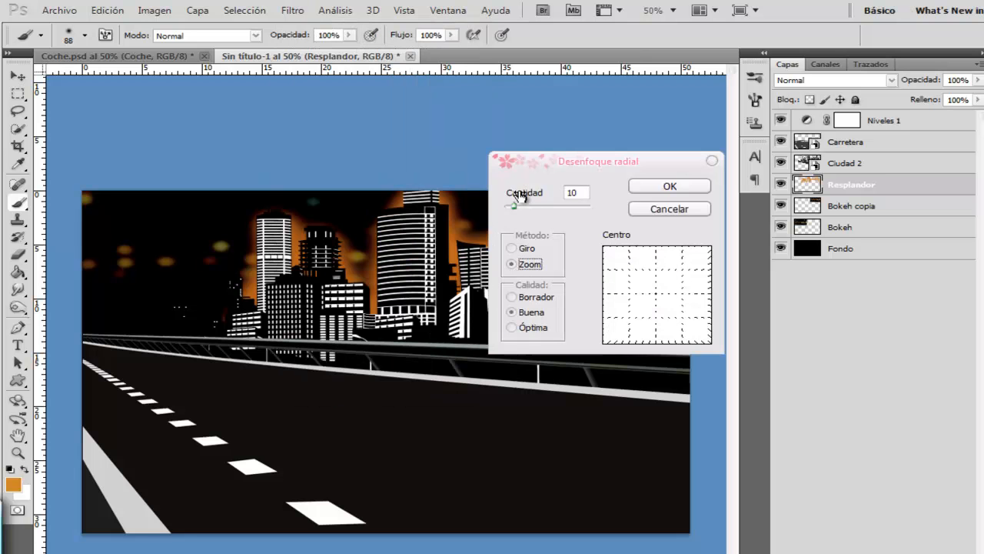
pyautogui.moveTo(515, 209); pyautogui.dragTo(621, 215)
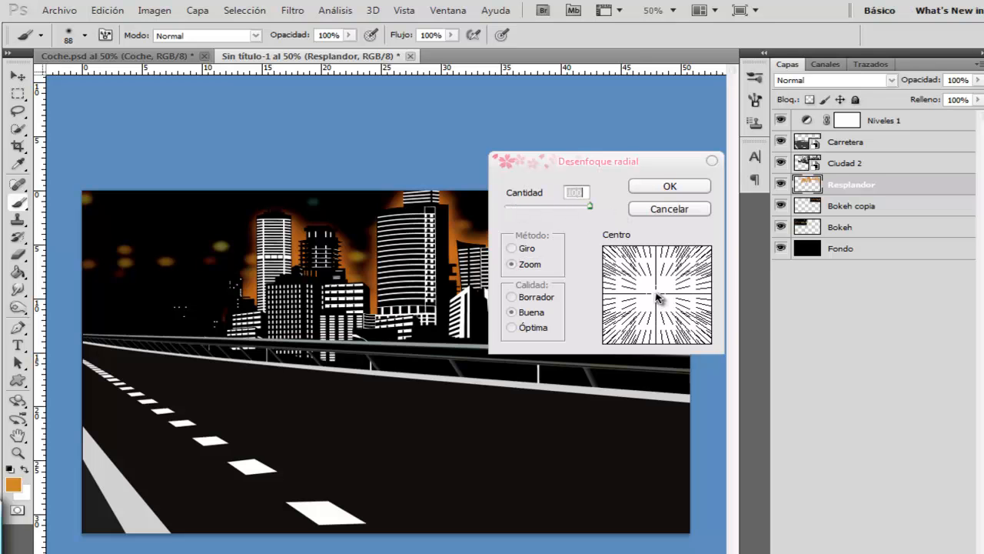
pyautogui.moveTo(658, 300); pyautogui.dragTo(663, 351)
pyautogui.click(675, 188)
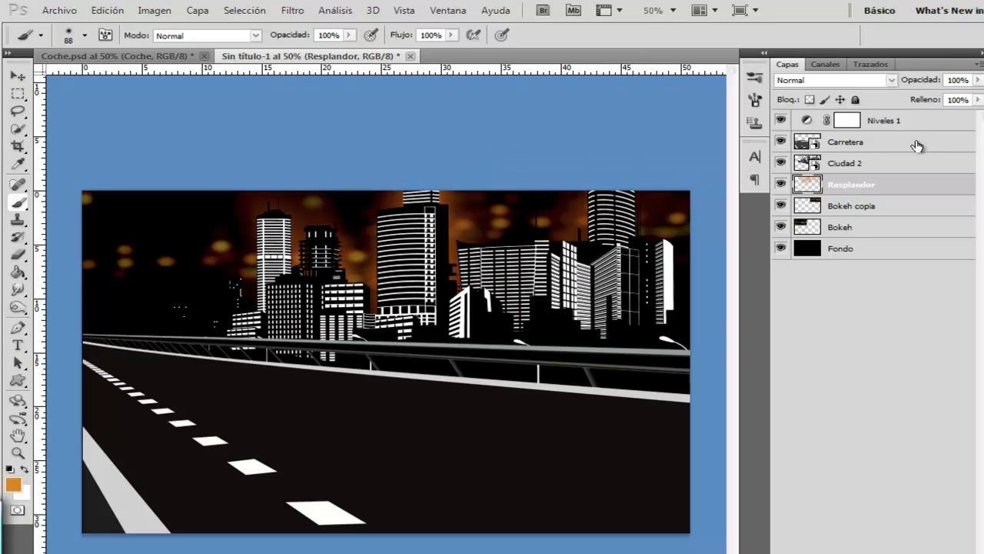
pyautogui.moveTo(928, 85); pyautogui.dragTo(908, 83)
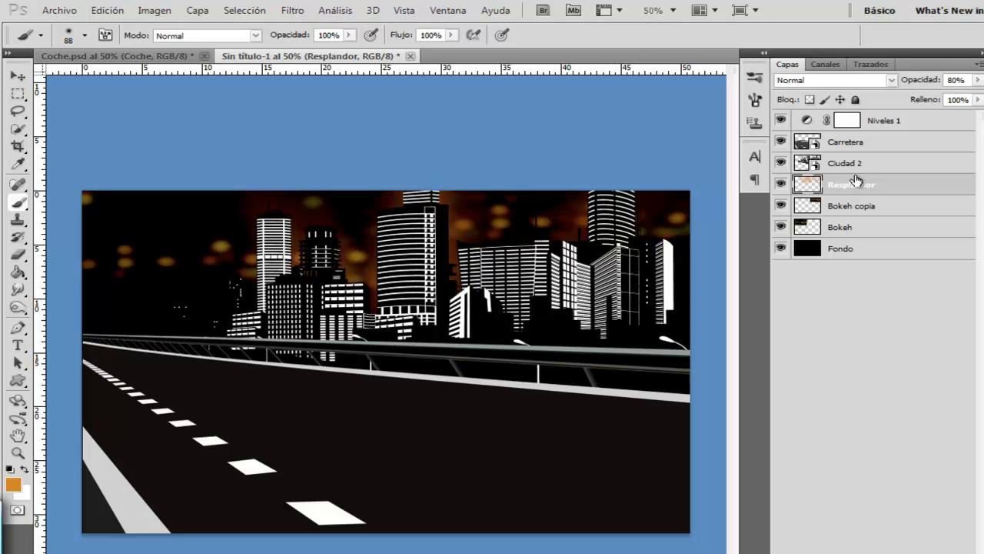
# Group all layers from Niveles 1 down to Fondo and name the group Fondo.
pyautogui.click(892, 121)
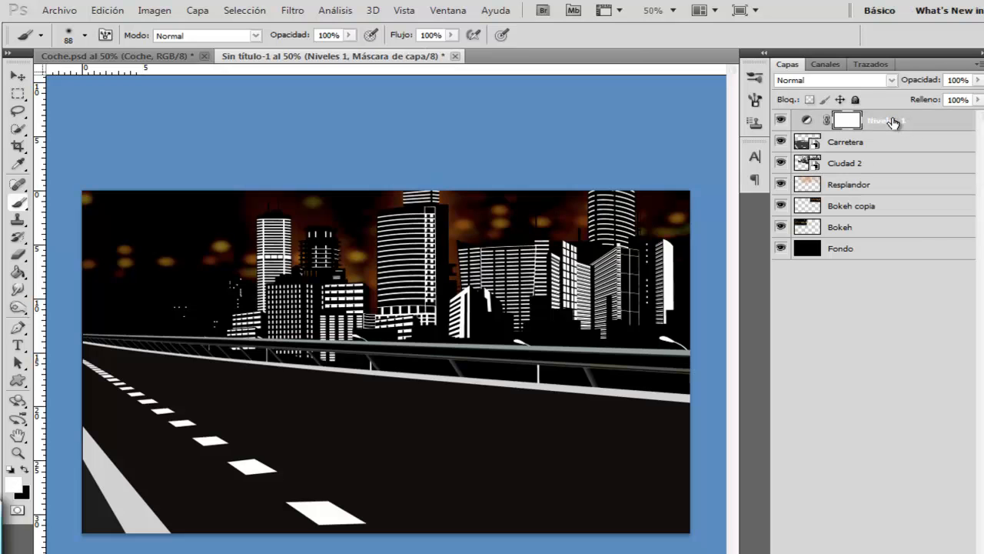
pyautogui.keyDown('shift'); pyautogui.click(846, 253); pyautogui.keyUp('shift')
pyautogui.hotkey('ctrl', 'g')
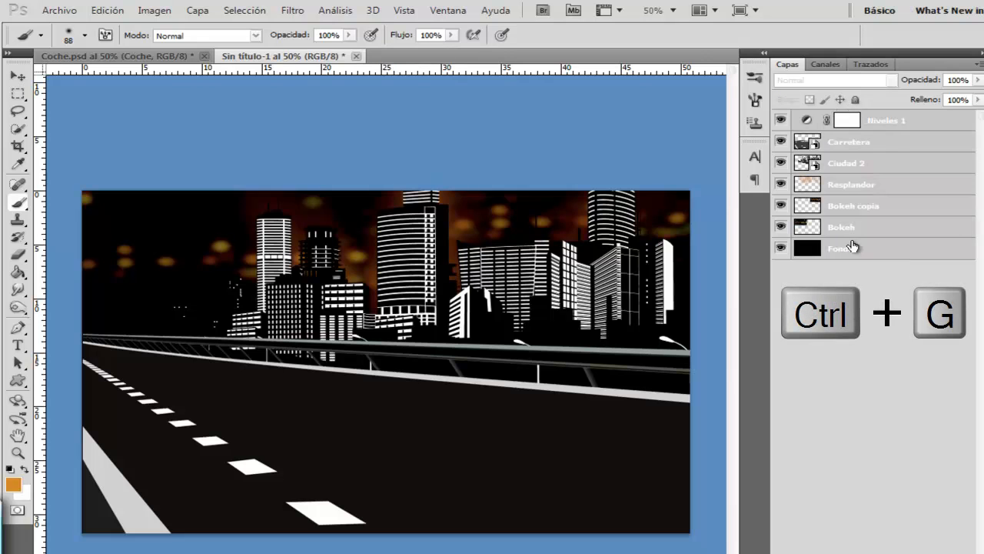
pyautogui.doubleClick(846, 121)
pyautogui.write('Fondo')
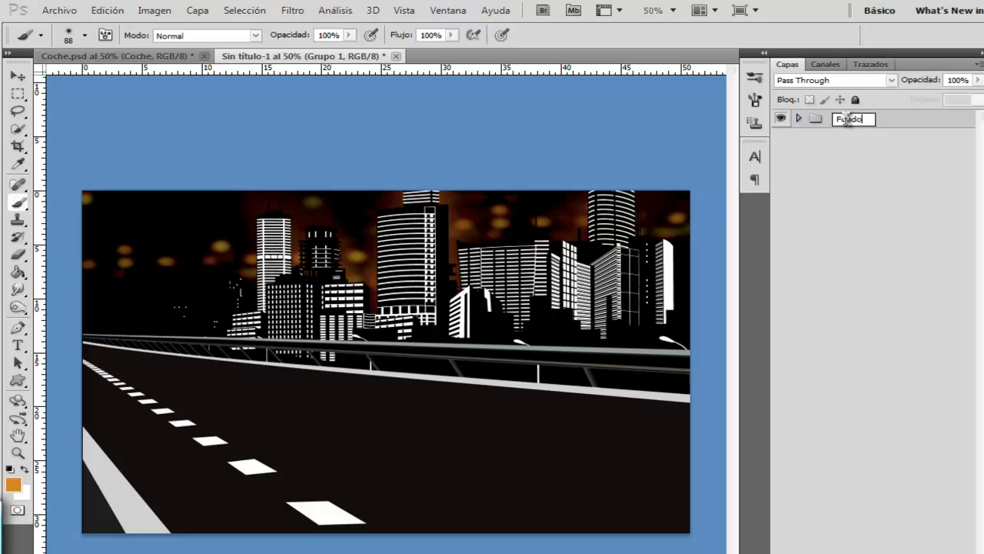
pyautogui.press('Return')
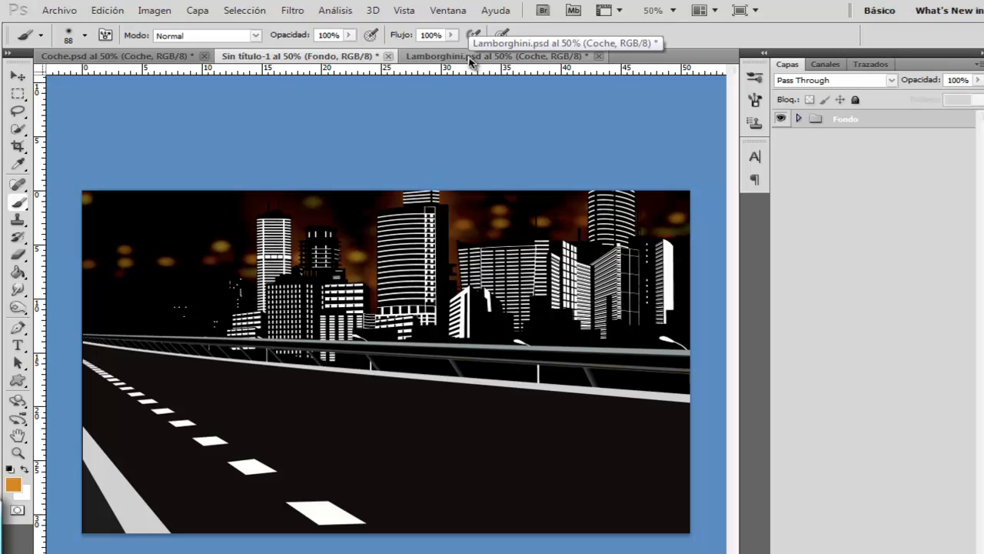
# Copy the masked Coche layer from Lamborghini.psd into the city composition and position the car over the road.
pyautogui.click(470, 60)
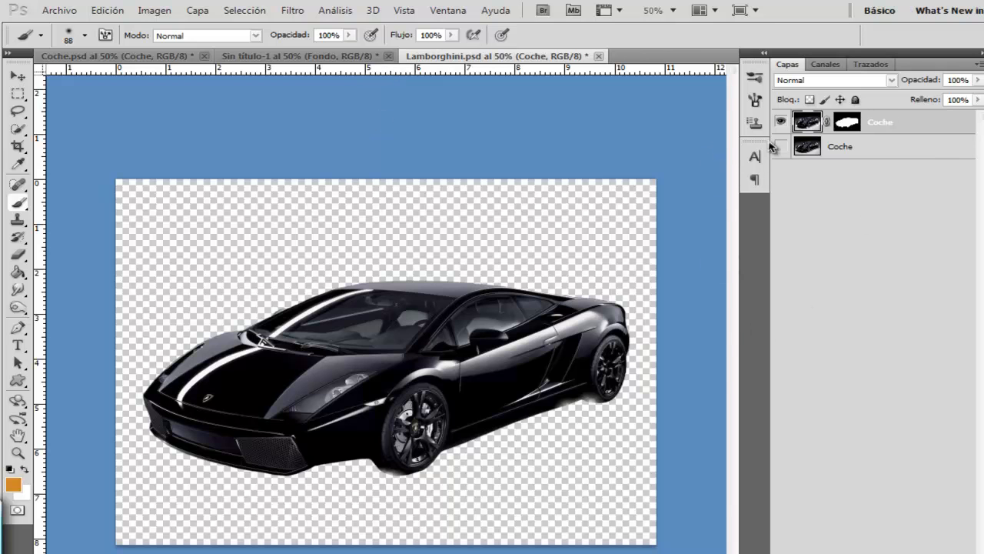
pyautogui.click(16, 76)
pyautogui.moveTo(385, 354); pyautogui.dragTo(347, 265)
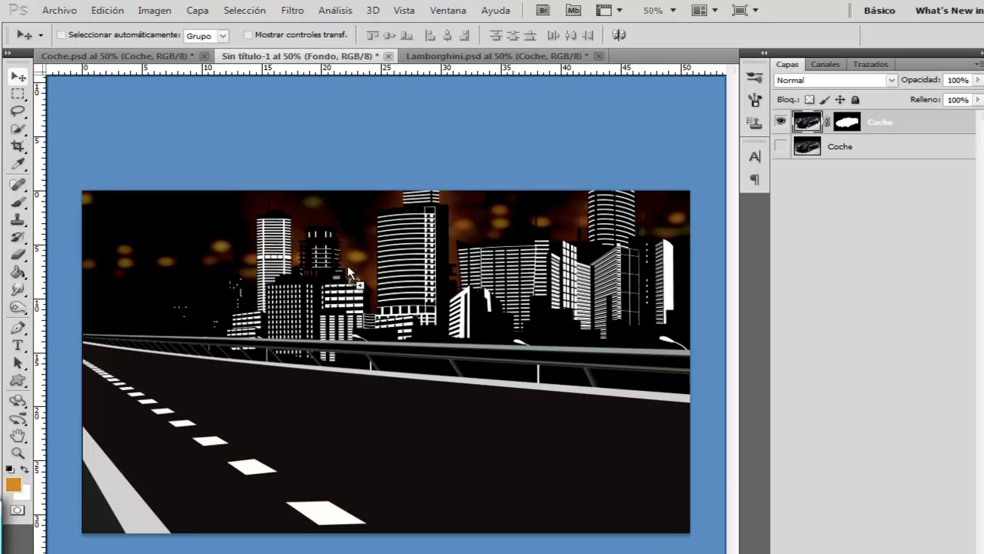
pyautogui.moveTo(382, 425); pyautogui.dragTo(442, 396)
# Flip the car horizontally, scale it proportionally to 83.67% and place it on the right part of the road.
pyautogui.hotkey('ctrl', 't')
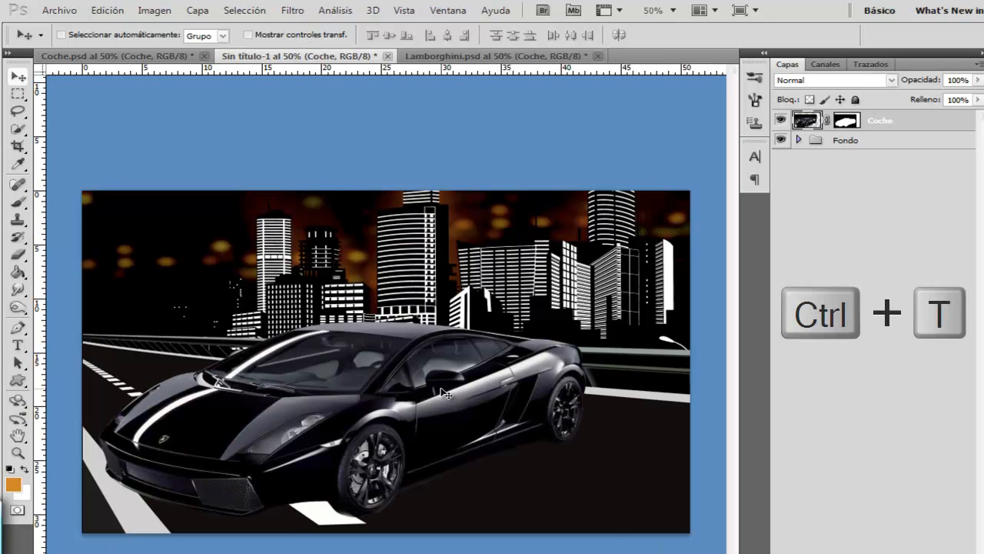
pyautogui.rightClick(369, 377)
pyautogui.click(415, 495)
pyautogui.moveTo(614, 220); pyautogui.dragTo(525, 279)
pyautogui.moveTo(443, 437); pyautogui.dragTo(528, 440)
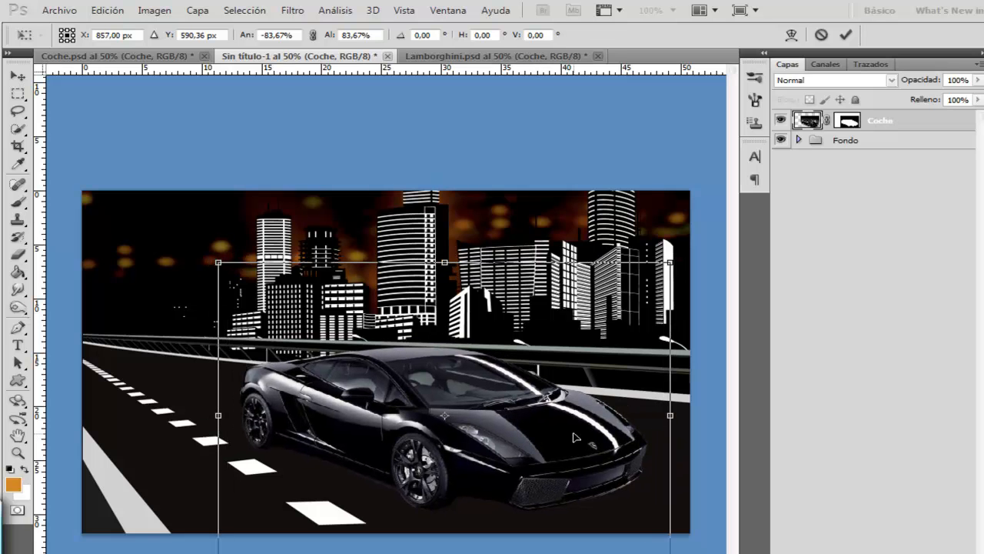
pyautogui.press('Return')
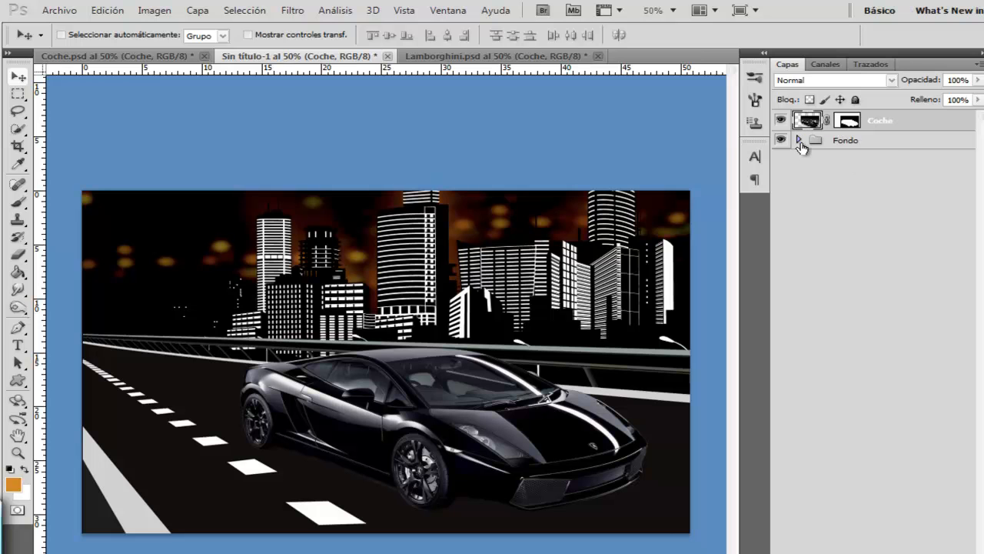
# Hide the Carretera, Ciudad 2, Resplandor, Bokeh copia and Bokeh layers inside the Fondo group, leaving the group collapsed.
pyautogui.click(799, 140)
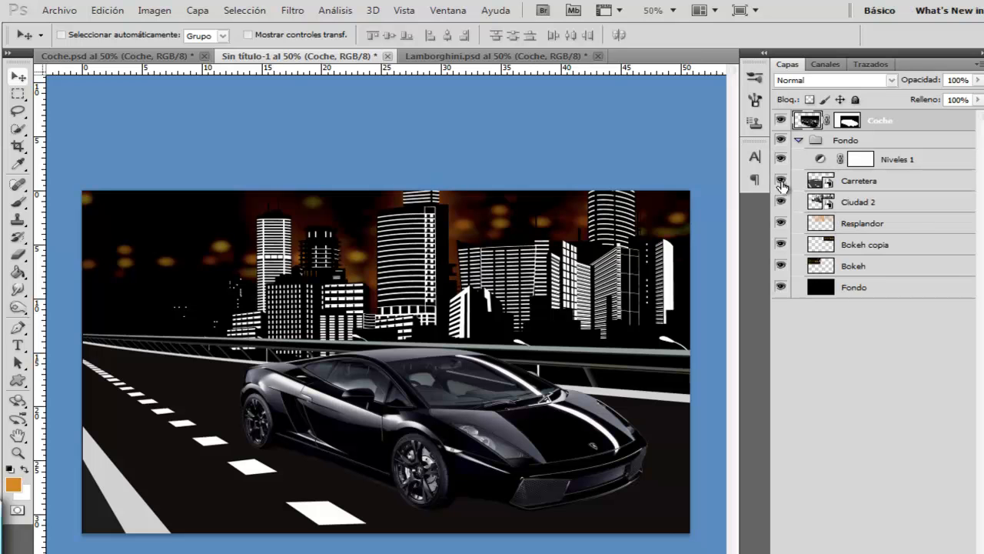
pyautogui.moveTo(782, 267); pyautogui.dragTo(781, 183)
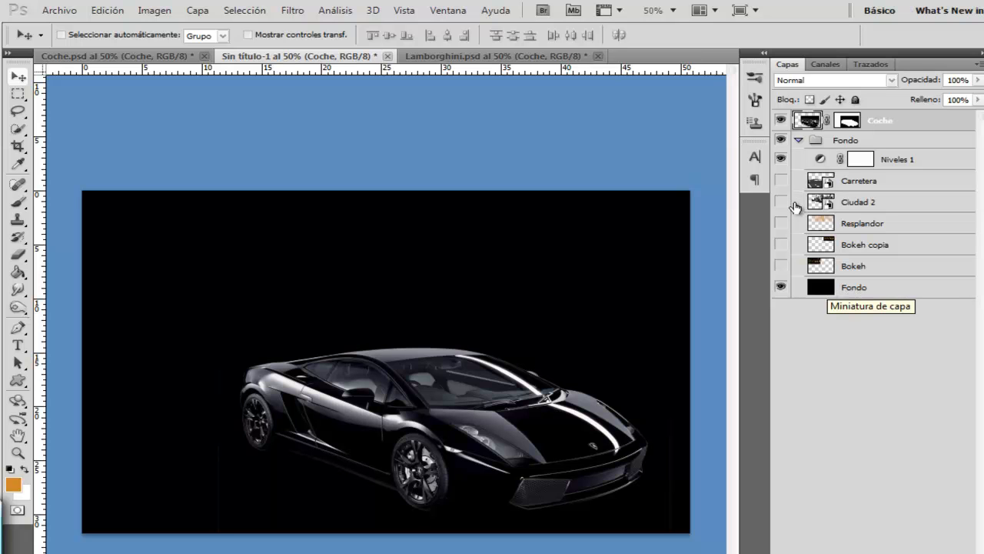
pyautogui.click(799, 140)
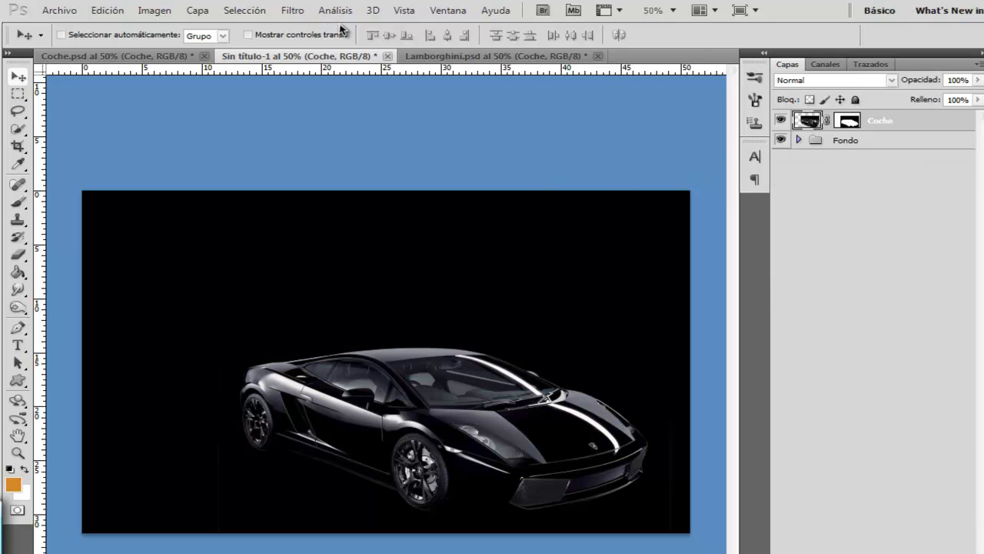
# Apply the Hallar bordes filter to the Coche layer and invert its colours.
pyautogui.click(296, 12)
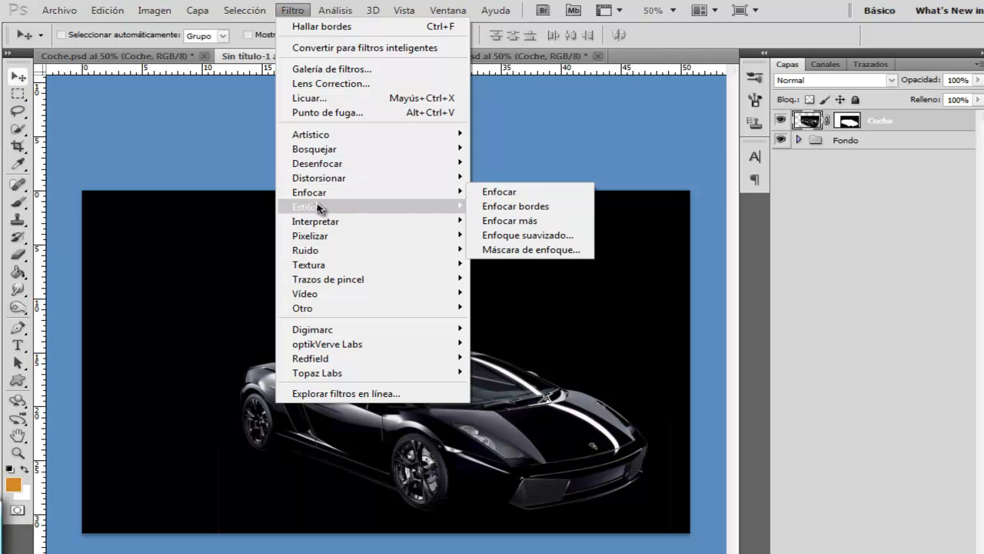
pyautogui.moveTo(323, 207)
pyautogui.click(505, 266)
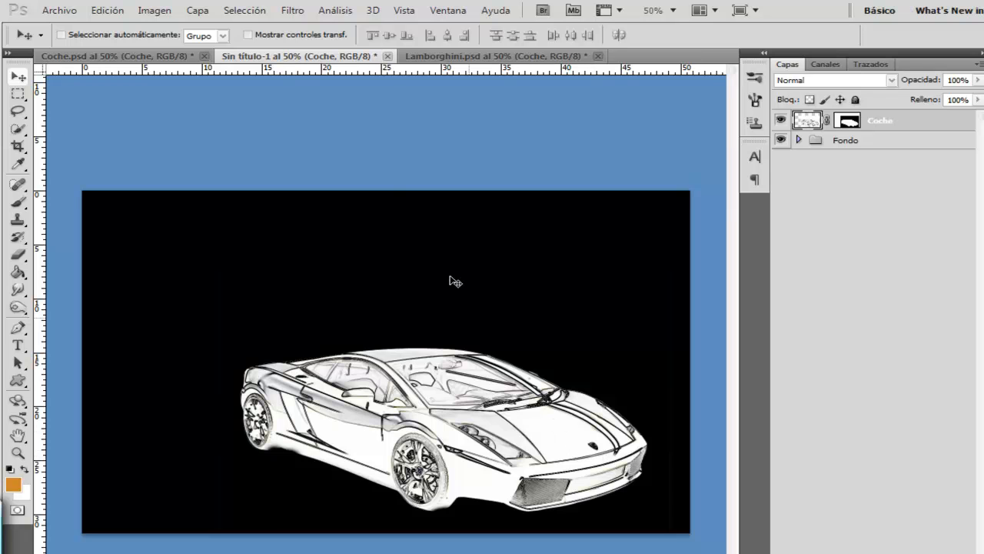
pyautogui.click(154, 14)
pyautogui.moveTo(165, 51)
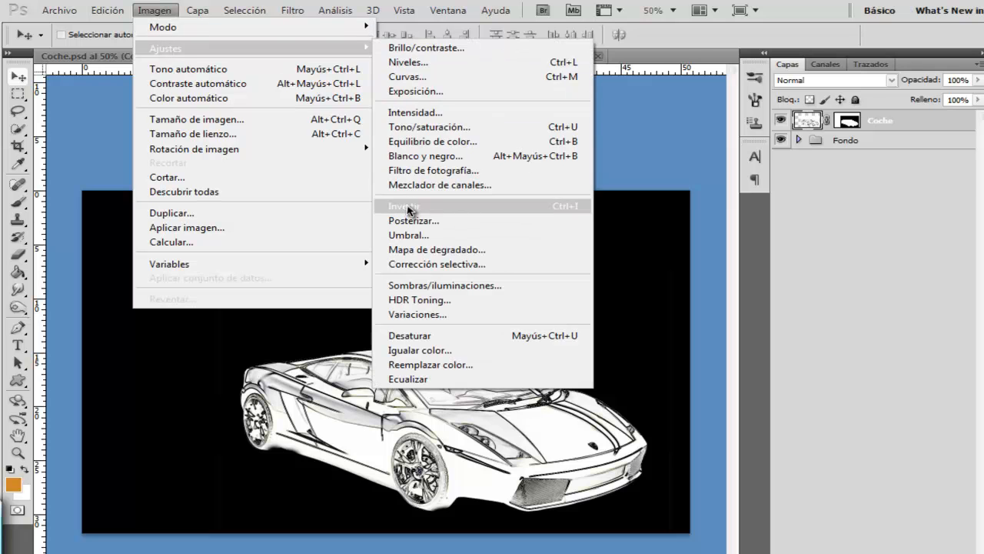
pyautogui.click(503, 210)
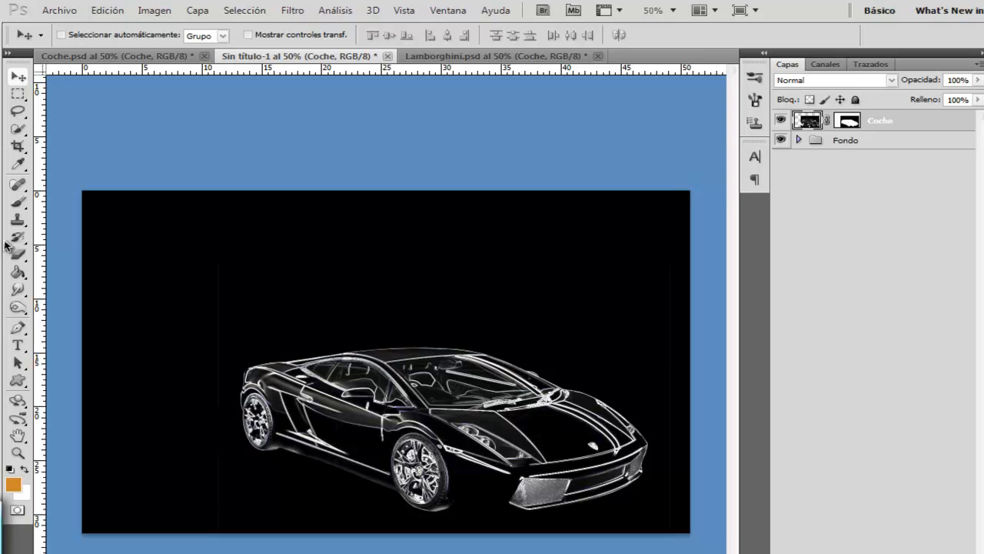
# Ready the Brush tool with default foreground and background colours, and set the Coche layer's blending mode to Aclarar.
pyautogui.click(20, 203)
pyautogui.click(10, 469)
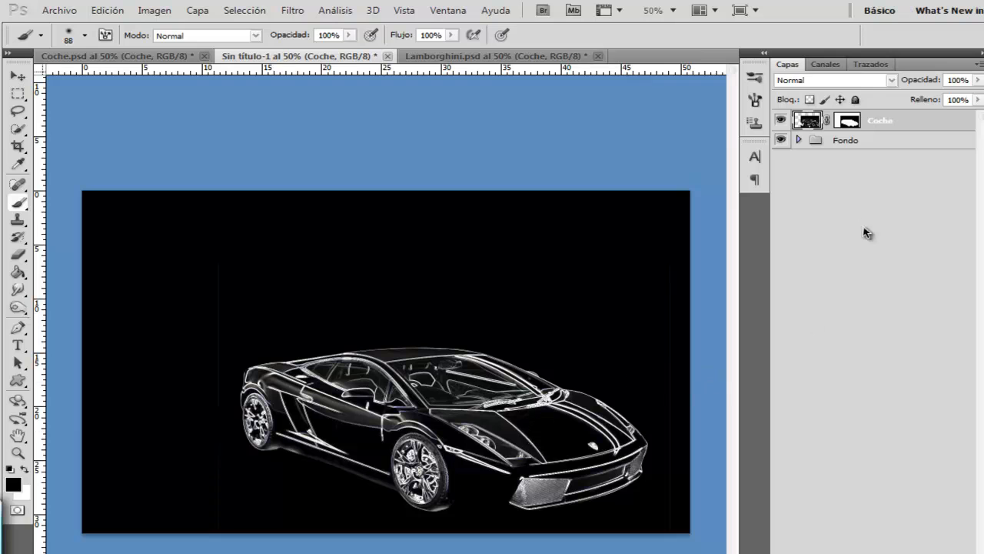
pyautogui.click(802, 81)
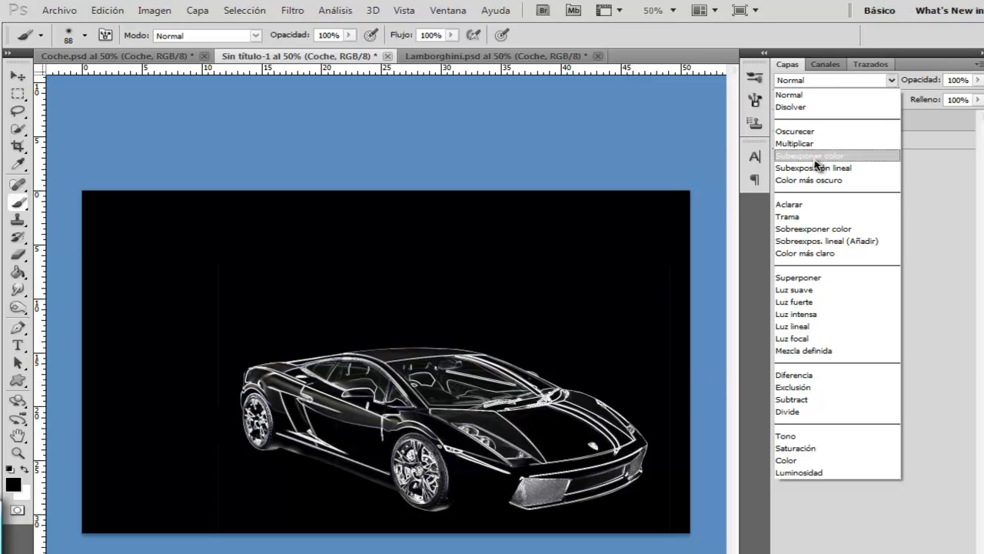
pyautogui.click(799, 206)
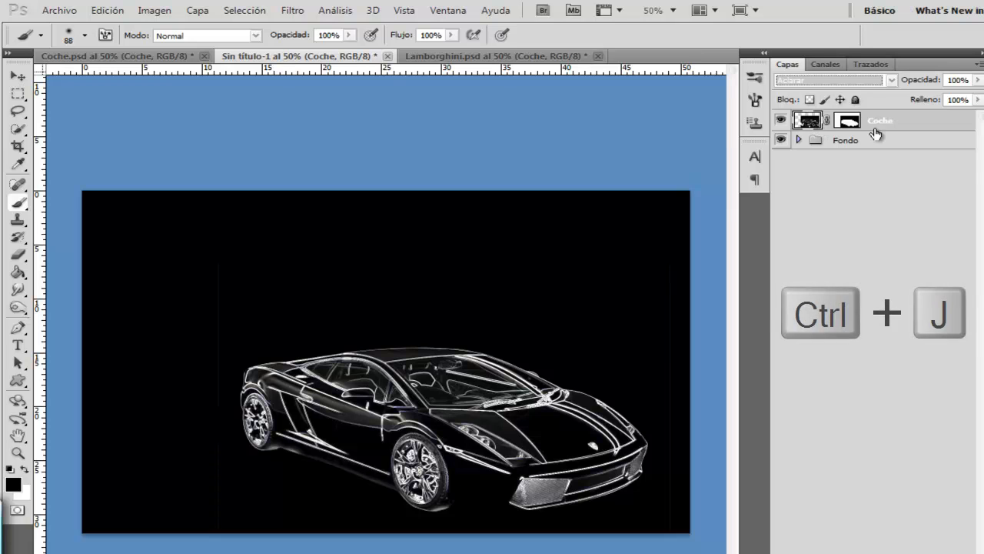
# Duplicate the Coche layer and set the copy's blending mode to Trama.
pyautogui.hotkey('ctrl', 'j')
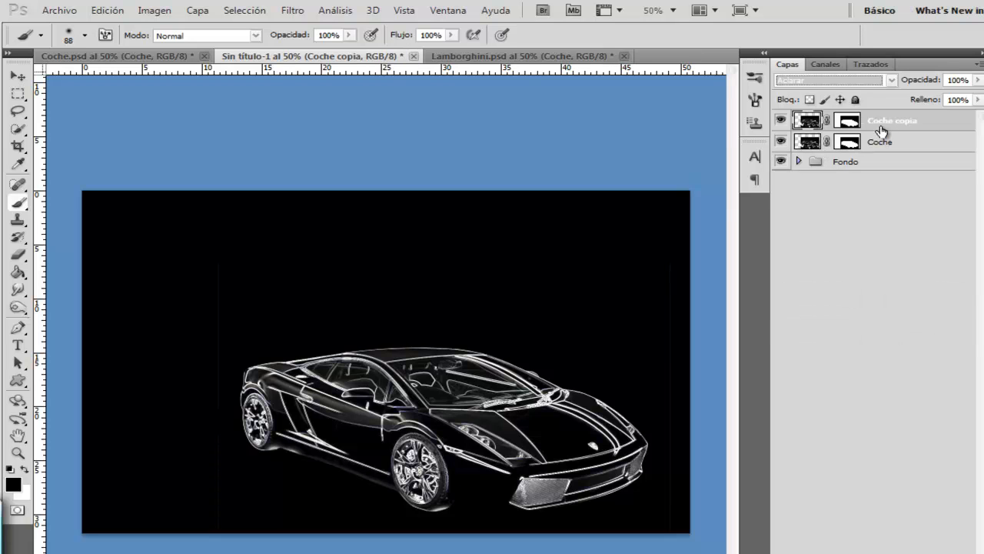
pyautogui.click(796, 81)
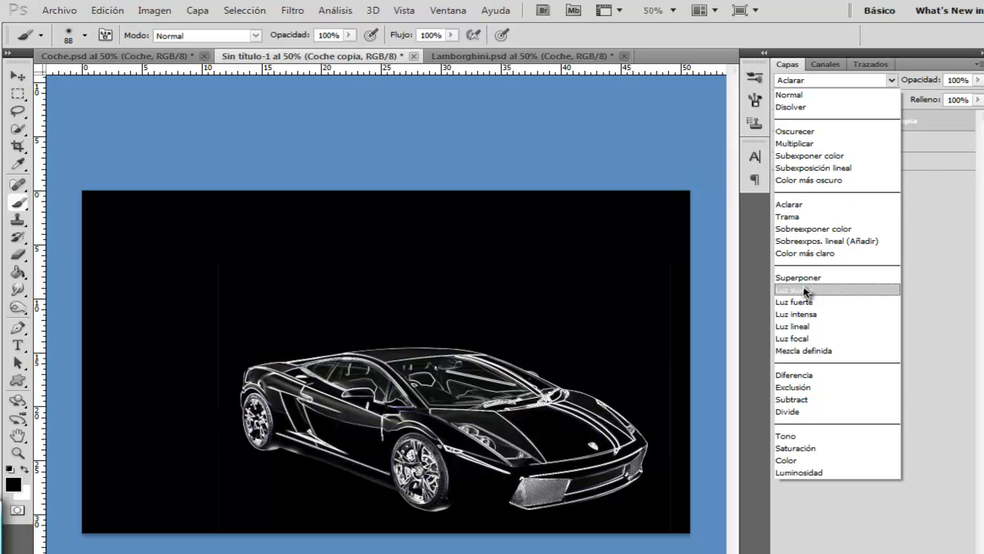
pyautogui.click(790, 220)
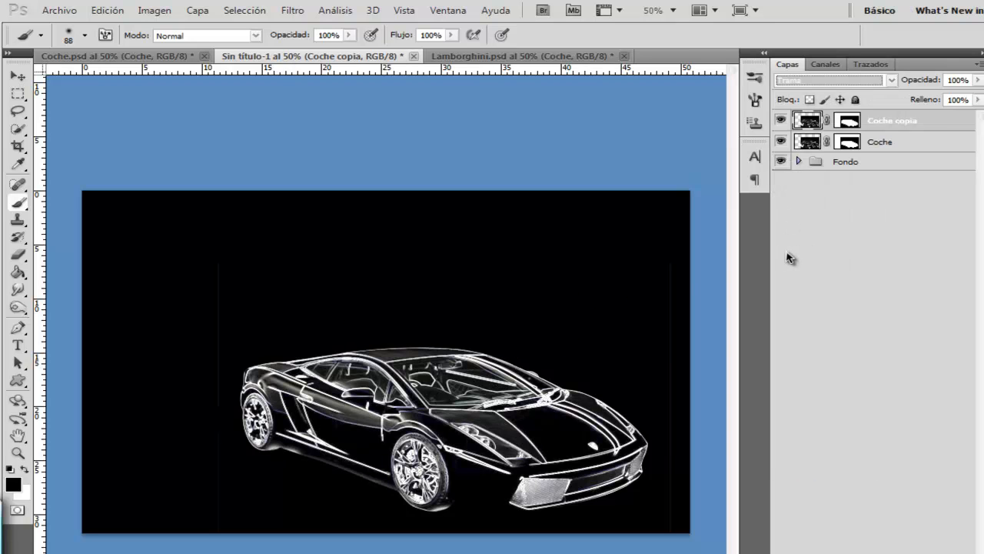
# Apply a Gaussian blur to the Coche copia layer, adjusting the radius to give the car's outlines a soft glow.
pyautogui.click(292, 10)
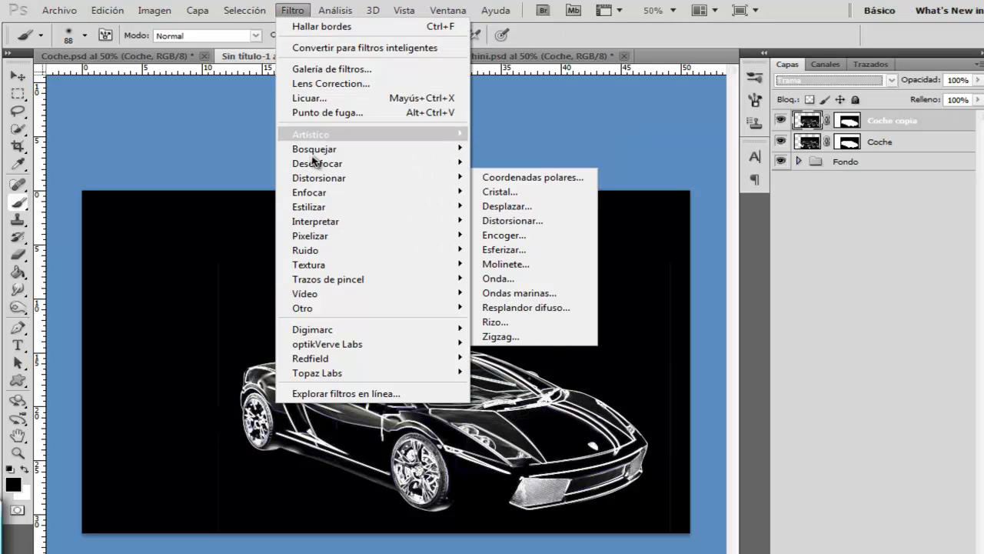
pyautogui.moveTo(316, 163)
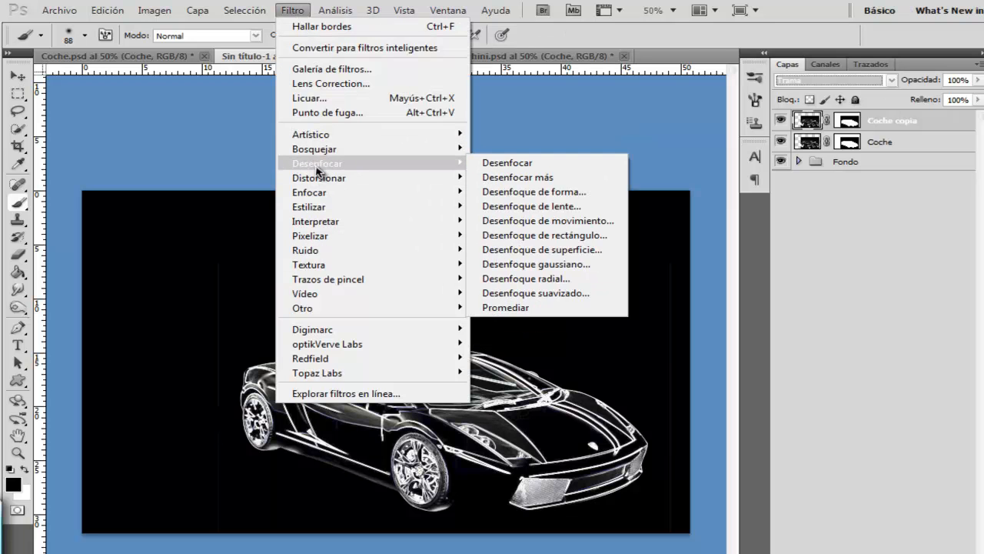
pyautogui.click(538, 264)
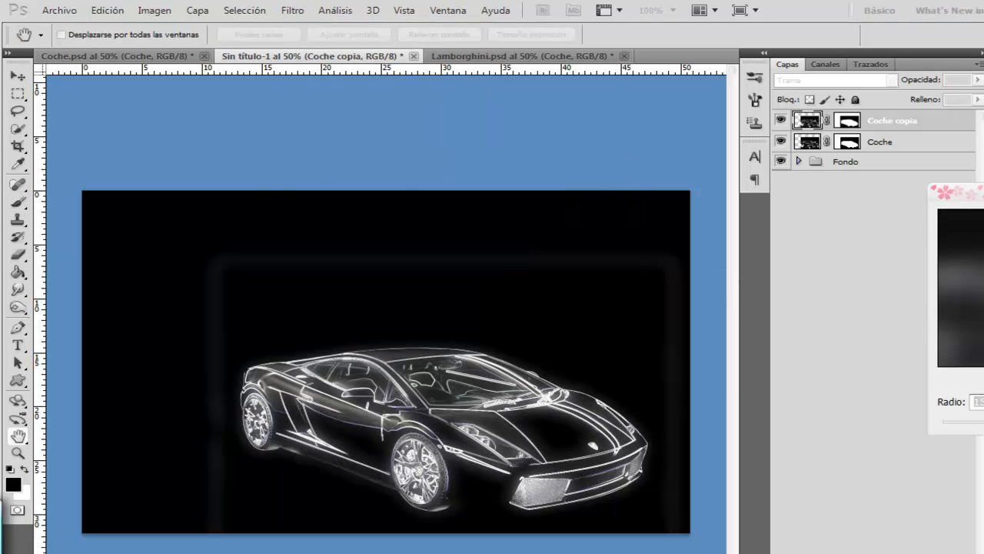
pyautogui.moveTo(975, 423); pyautogui.dragTo(980, 421)
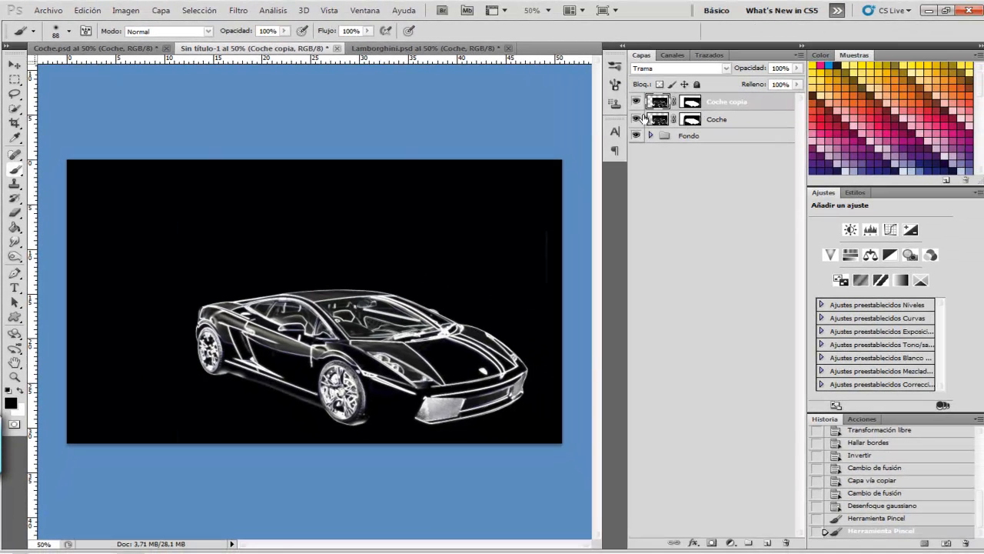
# Add a Niveles adjustment layer above the car layers with the black input level at 28.
pyautogui.click(731, 542)
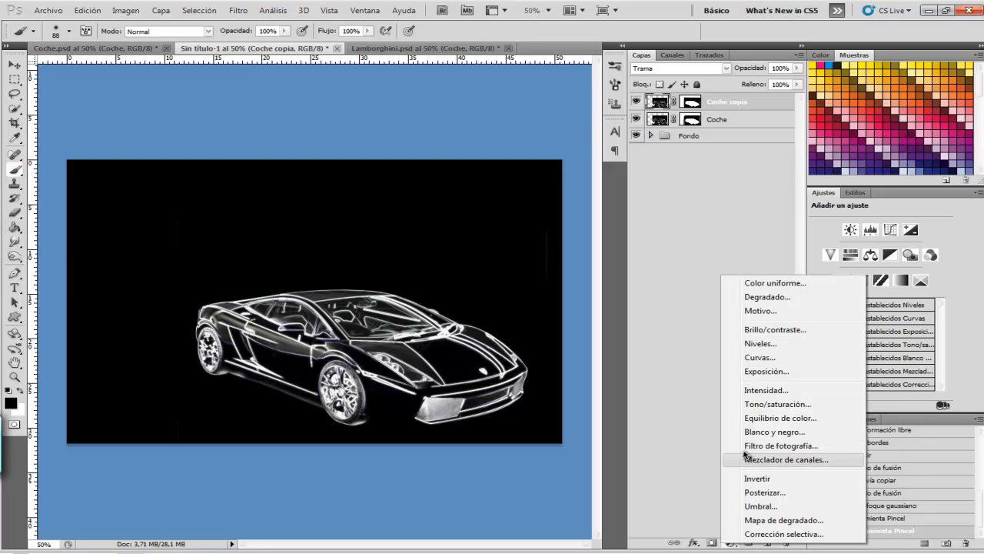
pyautogui.click(762, 343)
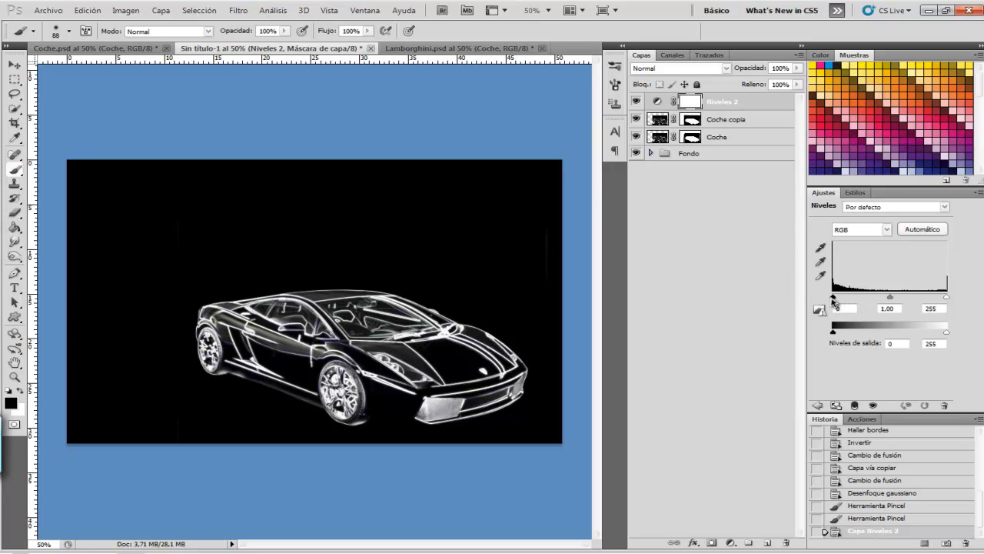
pyautogui.moveTo(836, 300); pyautogui.dragTo(846, 301)
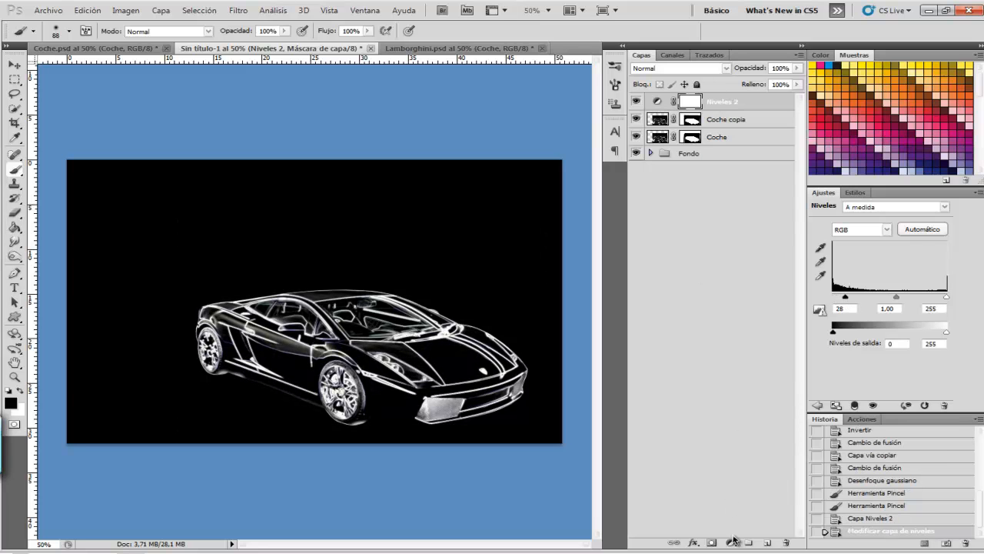
# Add a Tono/saturación adjustment layer with Colorear enabled, Tono 30 and Saturación 64 to tint the car orange.
pyautogui.click(731, 544)
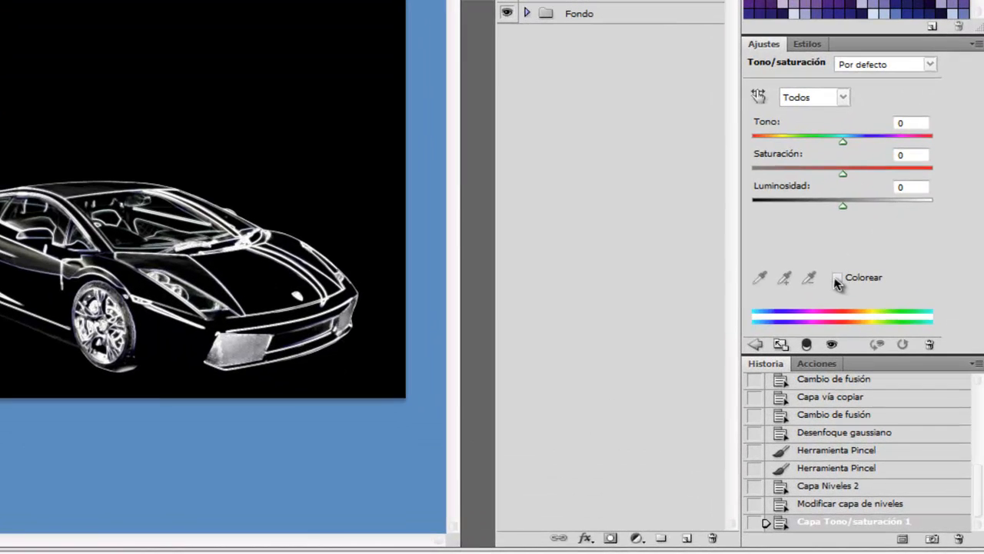
pyautogui.click(839, 278)
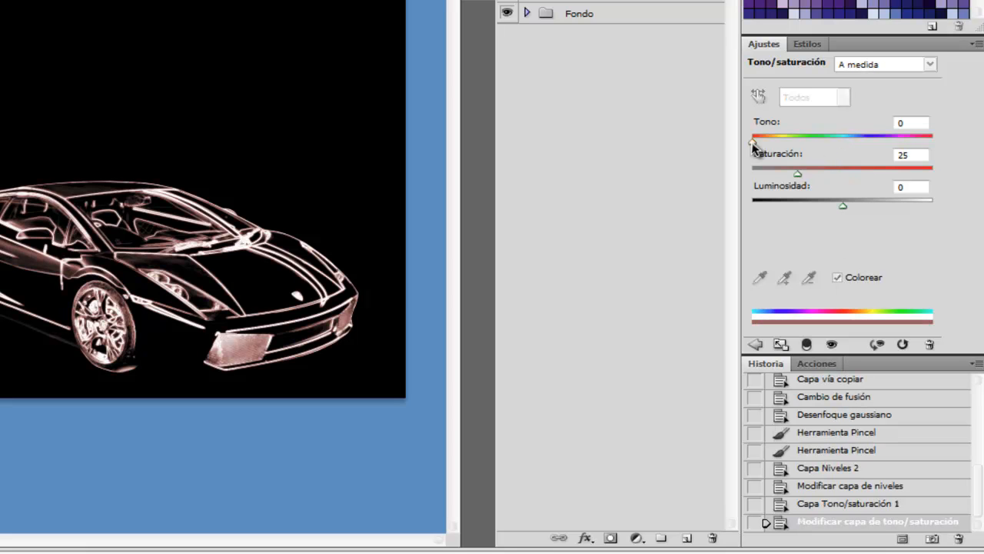
pyautogui.moveTo(754, 145); pyautogui.dragTo(784, 151)
pyautogui.moveTo(775, 147); pyautogui.dragTo(772, 143)
pyautogui.moveTo(800, 174); pyautogui.dragTo(871, 179)
pyautogui.moveTo(772, 143); pyautogui.dragTo(769, 145)
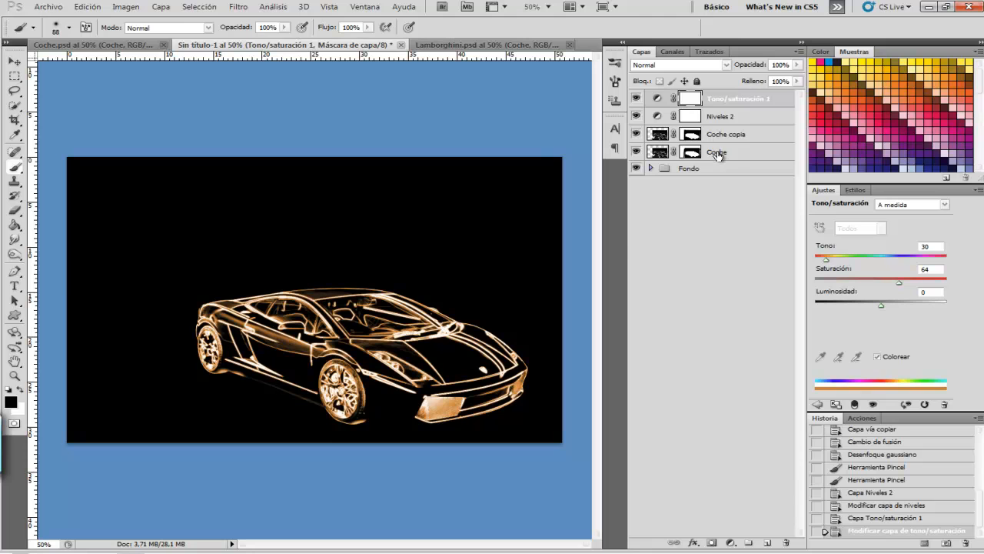
# Group the two car layers with the Niveles 2 and Tono/saturación 1 adjustment layers and name the group Coche.
pyautogui.keyDown('shift'); pyautogui.click(716, 153); pyautogui.keyUp('shift')
pyautogui.hotkey('ctrl', 'g')
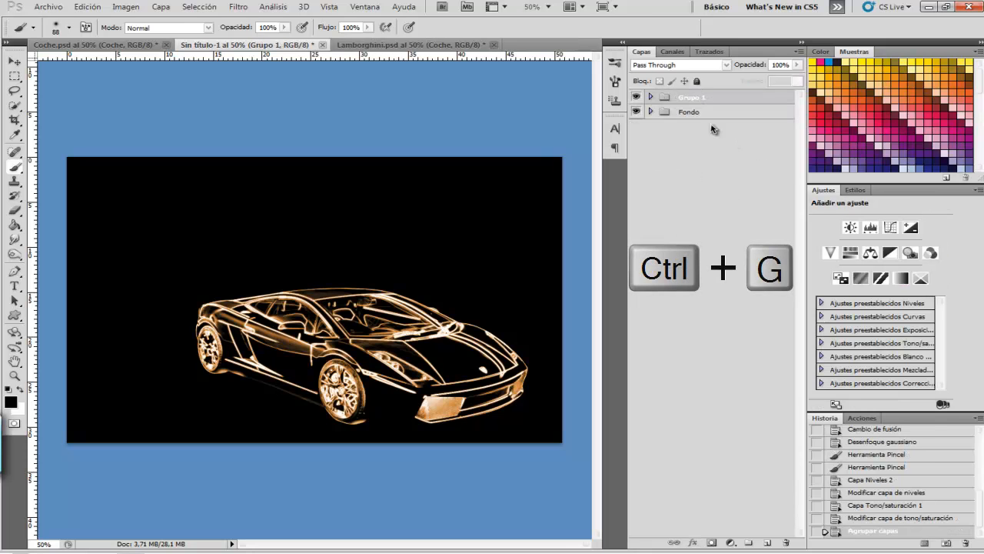
pyautogui.doubleClick(690, 97)
pyautogui.write('C')
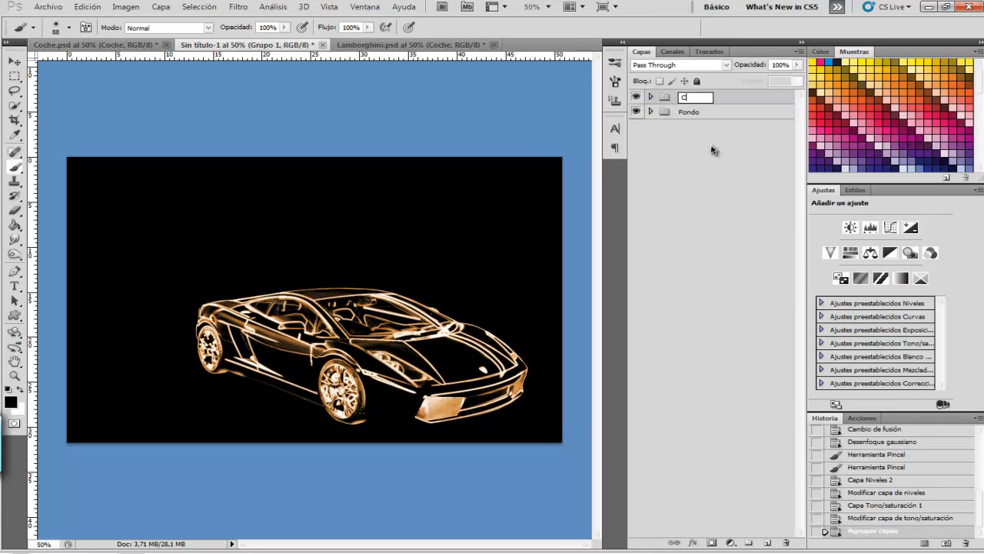
pyautogui.write('oche')
pyautogui.press('Return')
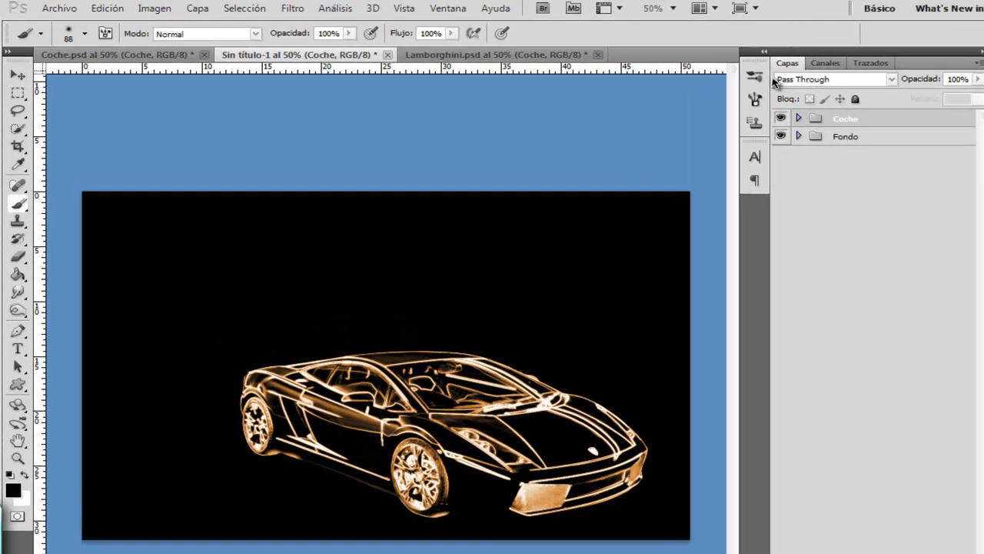
# Set the Coche group's blending mode to Normal and check its contents, leaving the group collapsed.
pyautogui.click(812, 81)
pyautogui.click(799, 120)
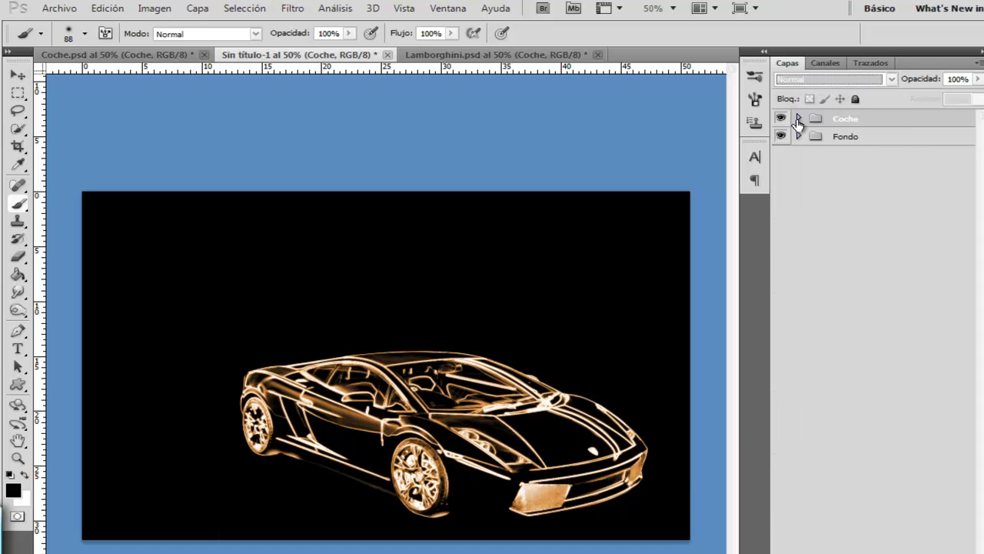
pyautogui.click(799, 120)
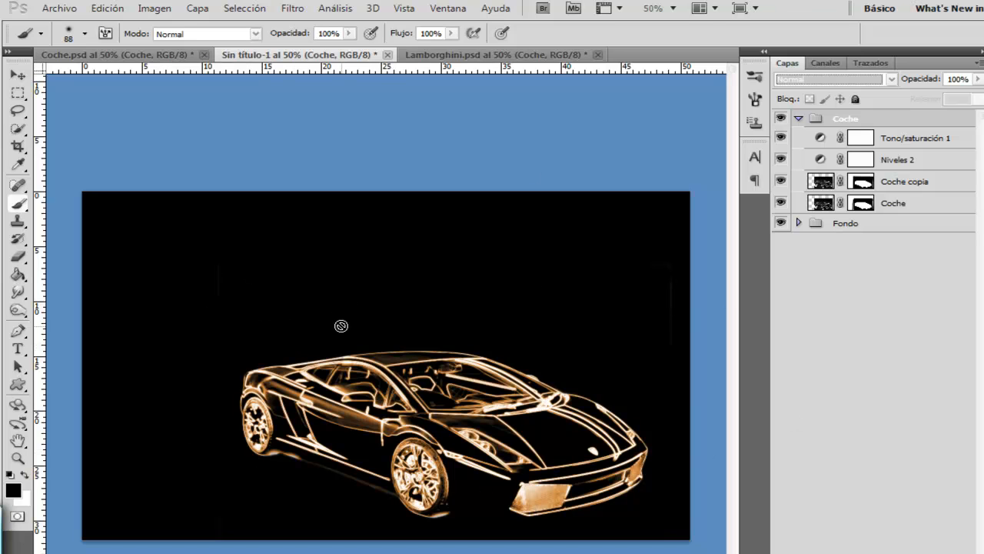
pyautogui.click(799, 119)
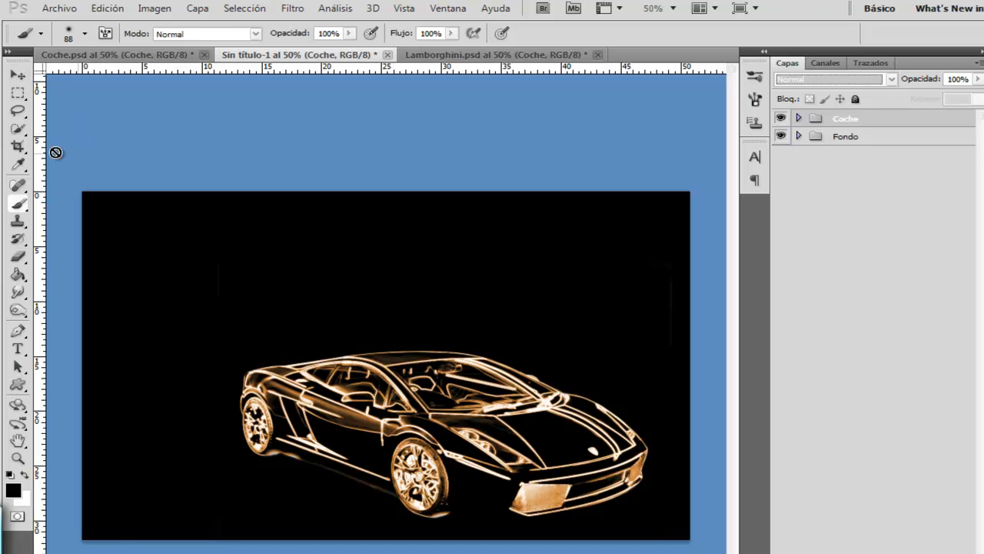
# Place the image Fuego (1).JPG from the Fuego & Humo folder above the Coche group.
pyautogui.click(17, 77)
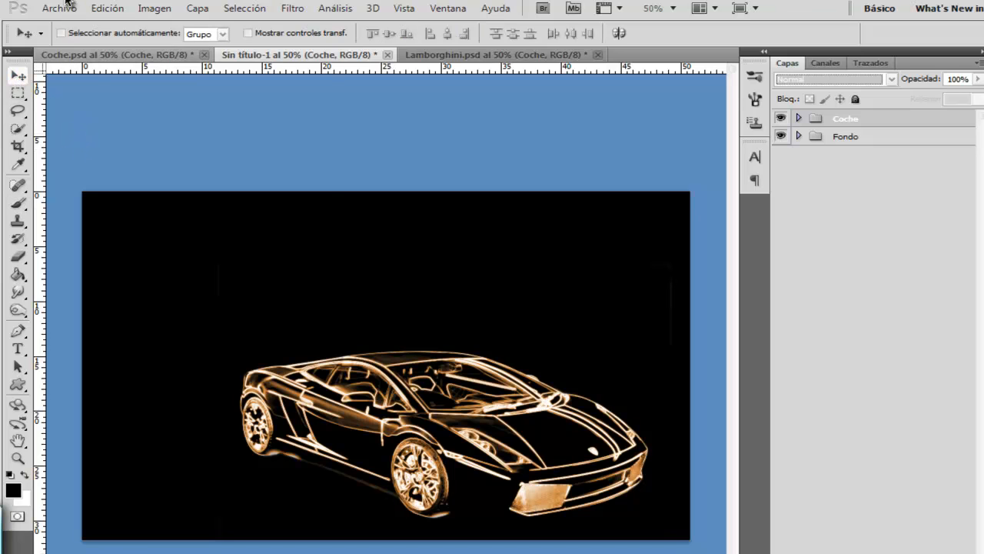
pyautogui.click(62, 9)
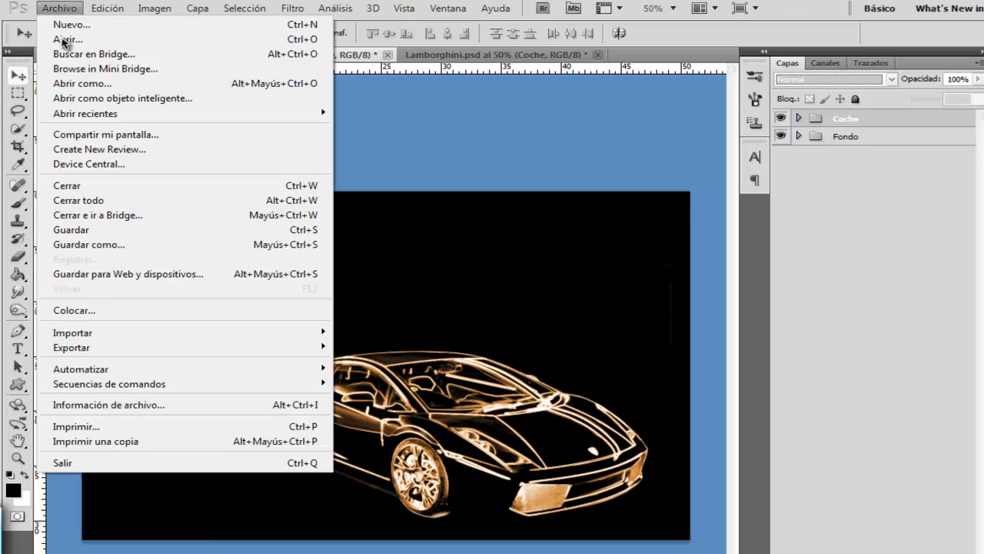
pyautogui.click(103, 310)
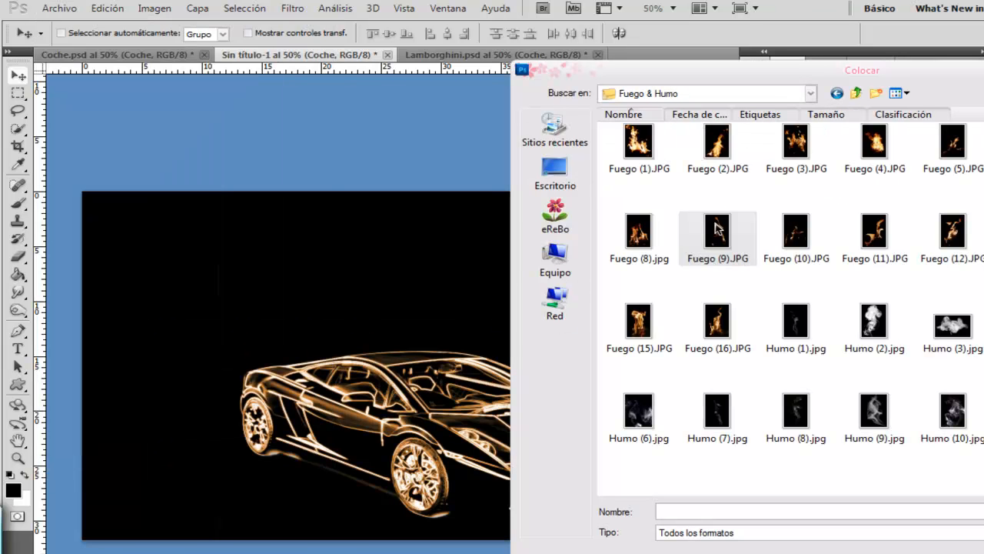
pyautogui.moveTo(805, 79); pyautogui.dragTo(784, 70)
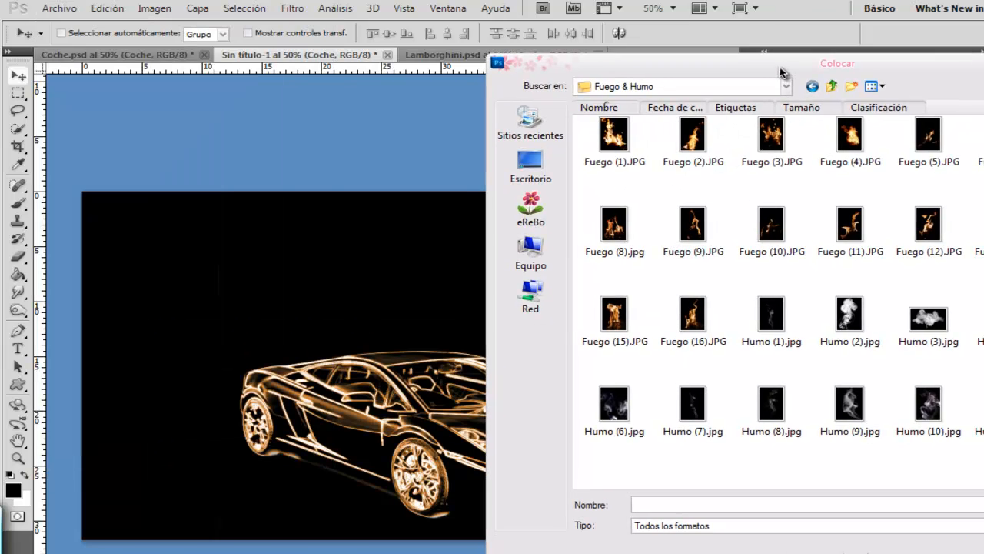
pyautogui.click(624, 158)
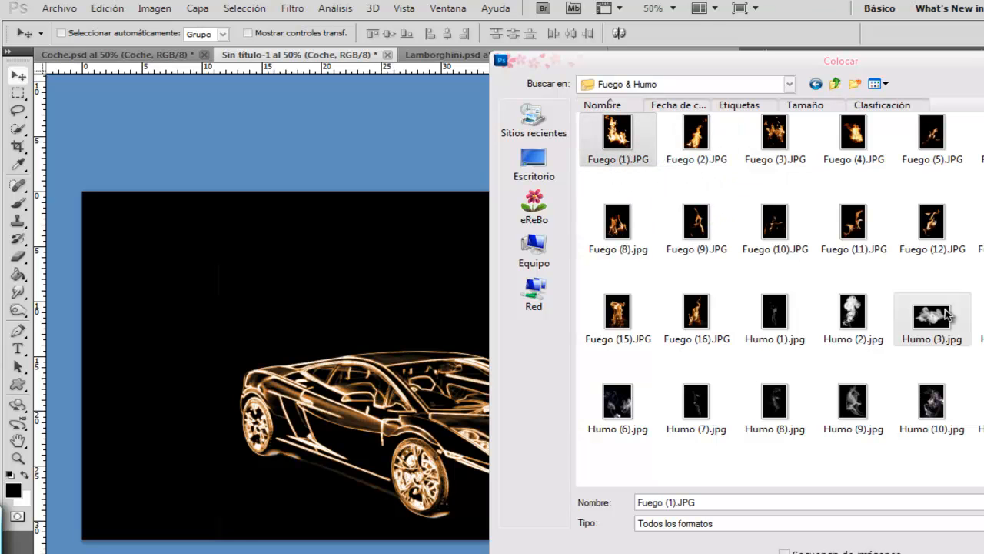
pyautogui.press('Return')
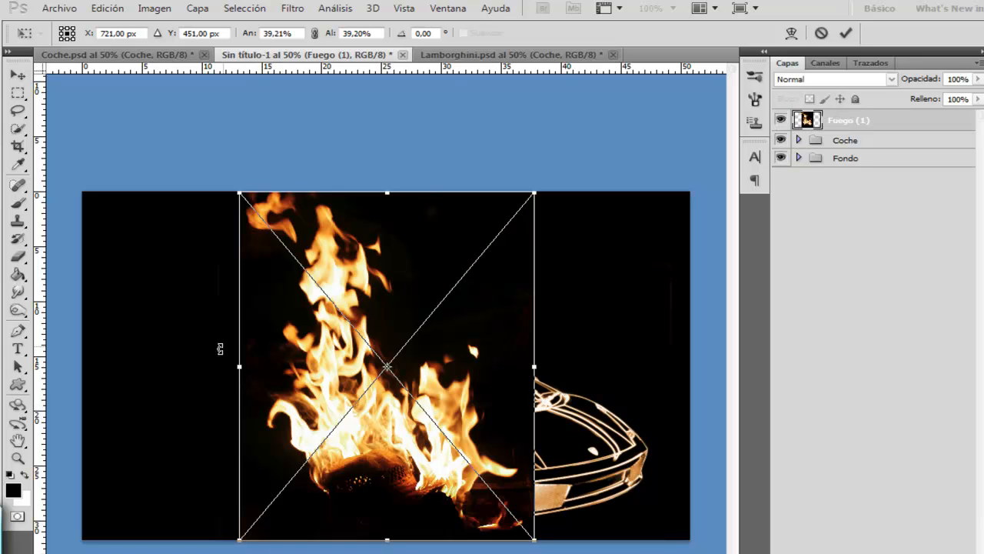
# Set the Fuego (1) layer's blending mode to Aclarar and shrink the flame to about 21.7% over the car's rear.
pyautogui.click(798, 80)
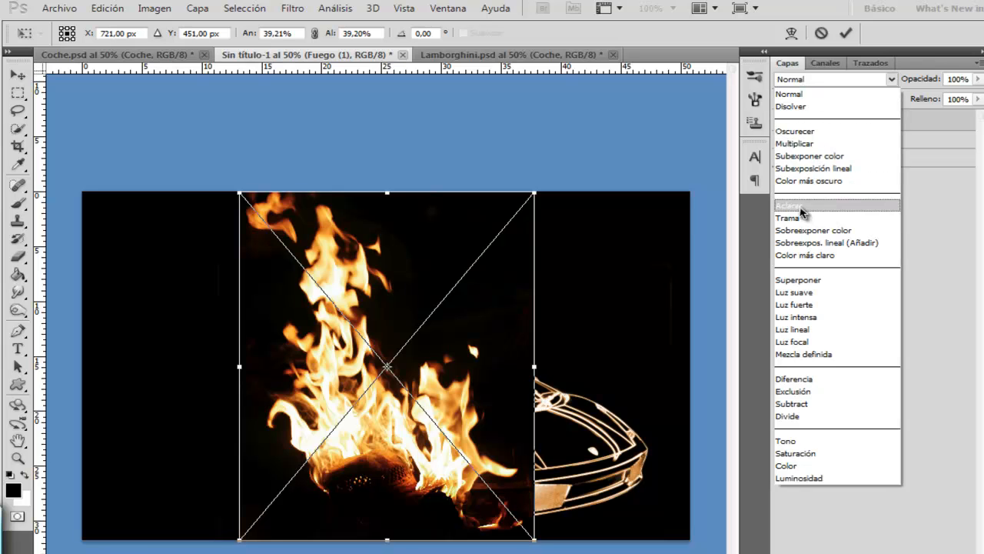
pyautogui.click(802, 206)
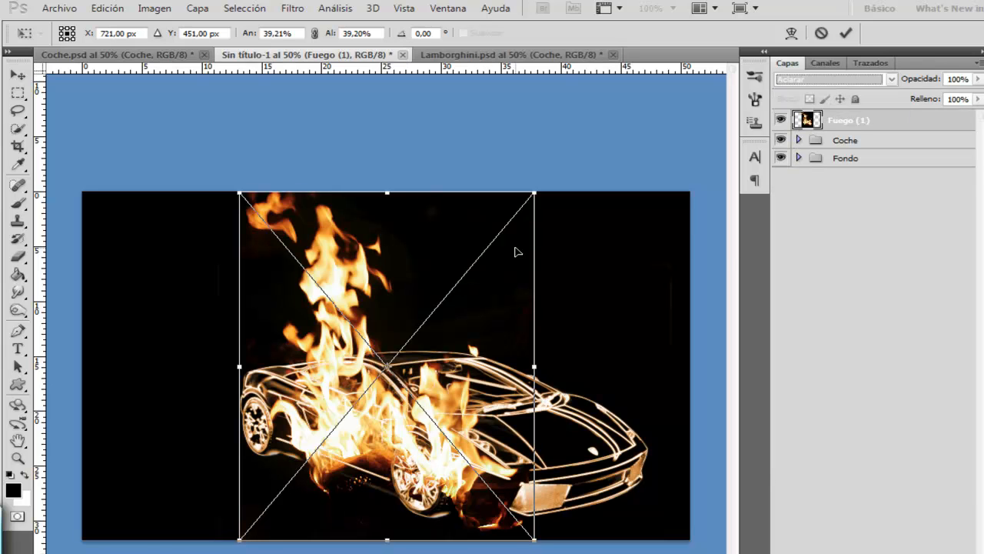
pyautogui.moveTo(540, 195); pyautogui.dragTo(402, 348)
pyautogui.moveTo(323, 481); pyautogui.dragTo(282, 368)
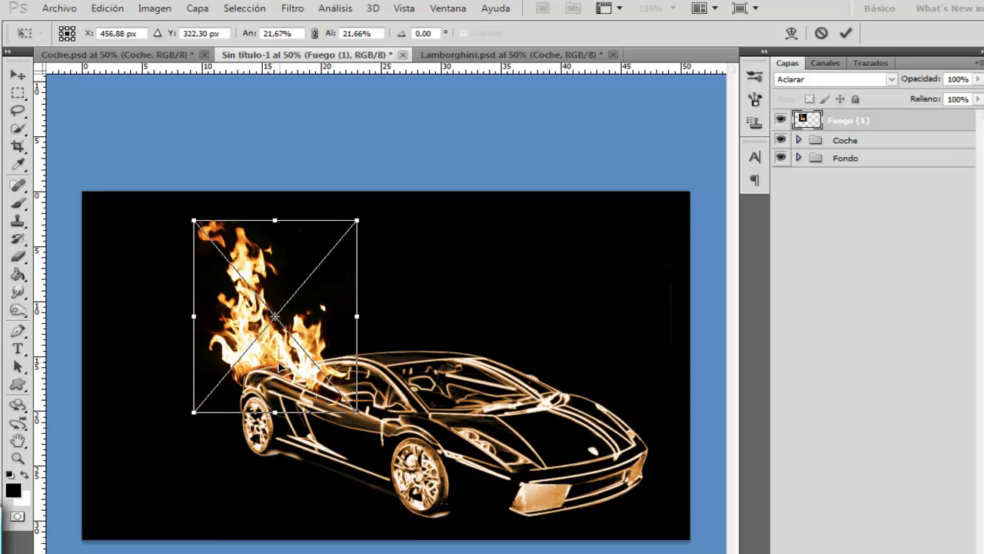
# Rotate the Fuego (1) flame to about -46.3° and scale it to about 16.4%, fitting it against the car's rear end.
pyautogui.rightClick(281, 368)
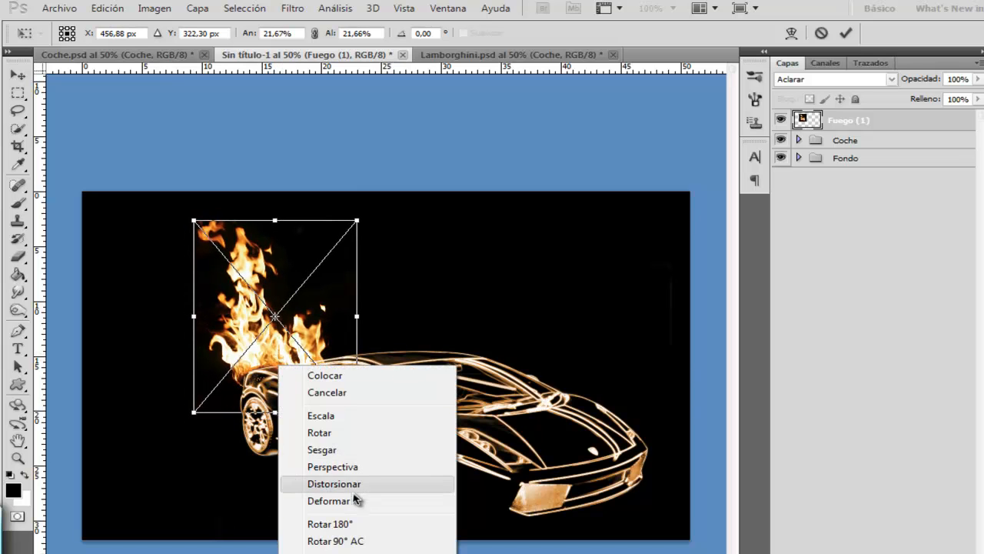
pyautogui.click(336, 451)
pyautogui.moveTo(357, 411); pyautogui.dragTo(259, 367)
pyautogui.rightClick(259, 368)
pyautogui.click(358, 423)
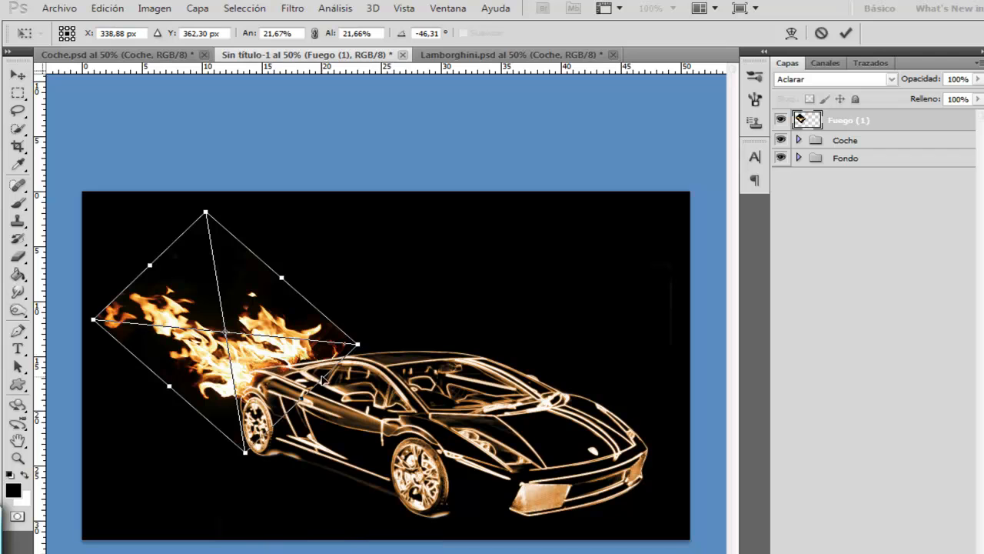
pyautogui.moveTo(359, 343); pyautogui.dragTo(295, 338)
pyautogui.moveTo(221, 344); pyautogui.dragTo(254, 358)
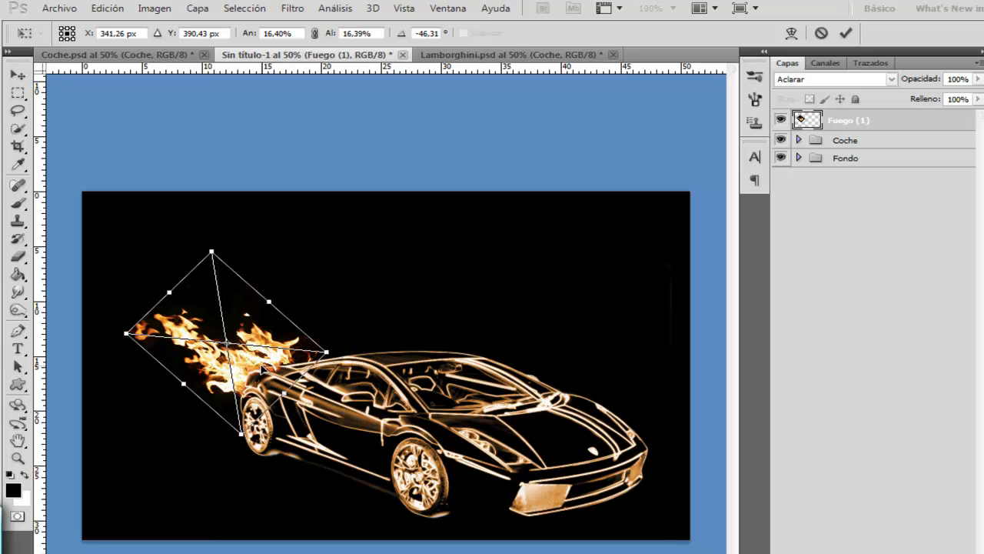
pyautogui.press('Return')
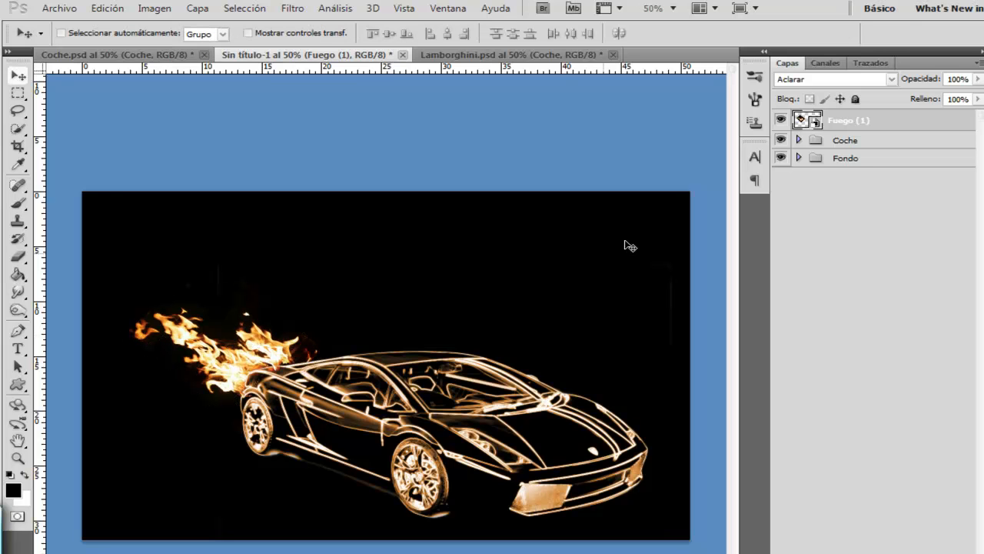
# Rasterize the Fuego (1) layer and erase the loose flame tip at its far left end.
pyautogui.rightClick(870, 121)
pyautogui.click(927, 304)
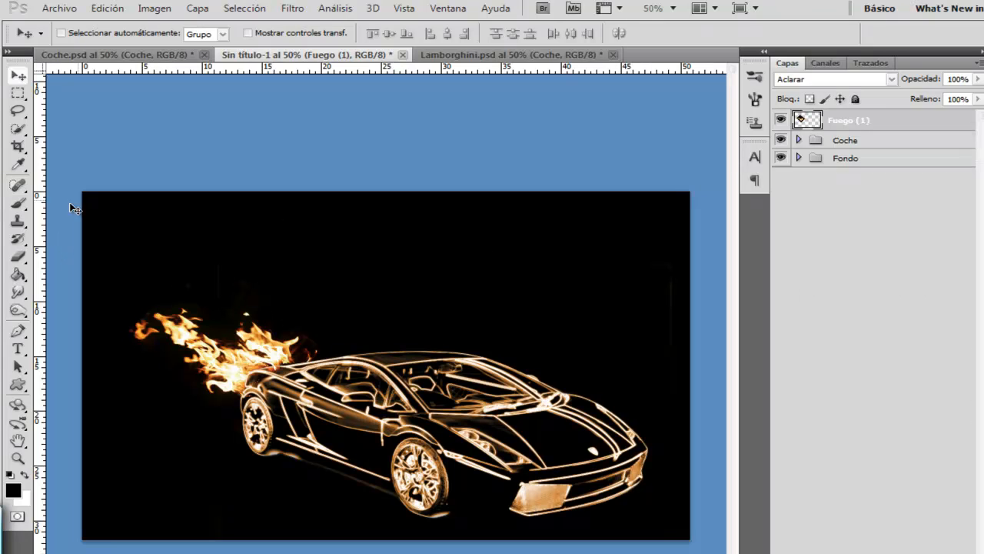
pyautogui.click(18, 257)
pyautogui.moveTo(142, 332); pyautogui.dragTo(138, 326)
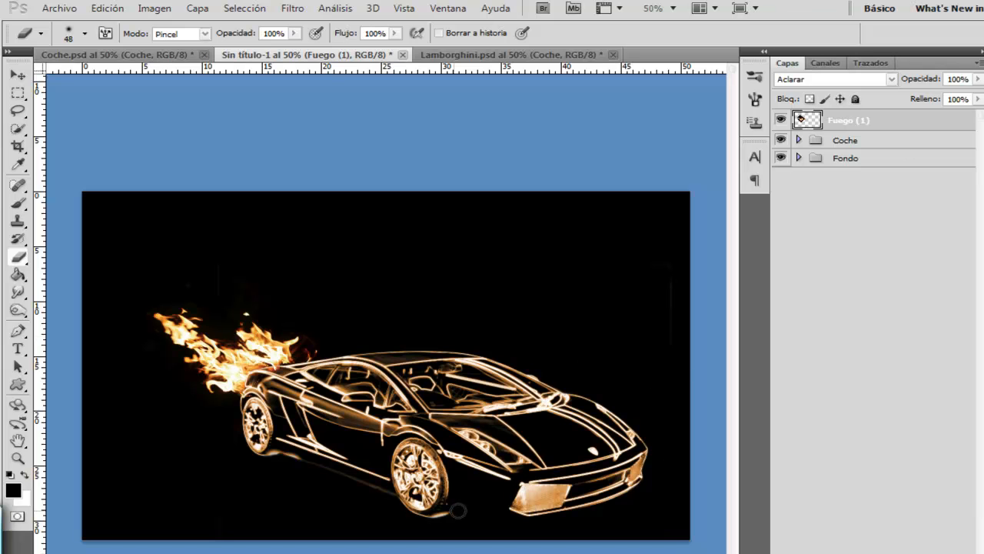
# Place the image Fuego (9).JPG from the Fuego & Humo folder and set its blending mode to Aclarar.
pyautogui.click(60, 7)
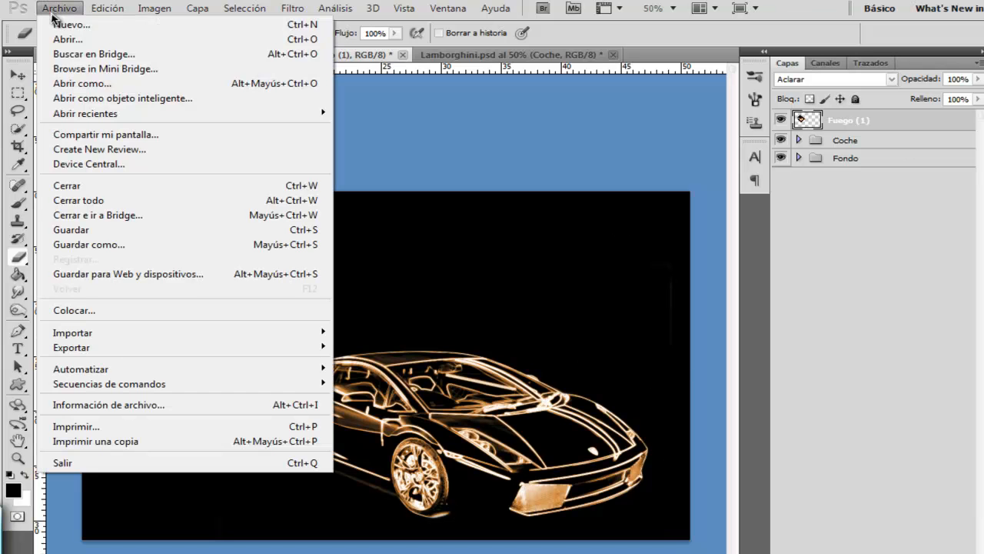
pyautogui.click(73, 310)
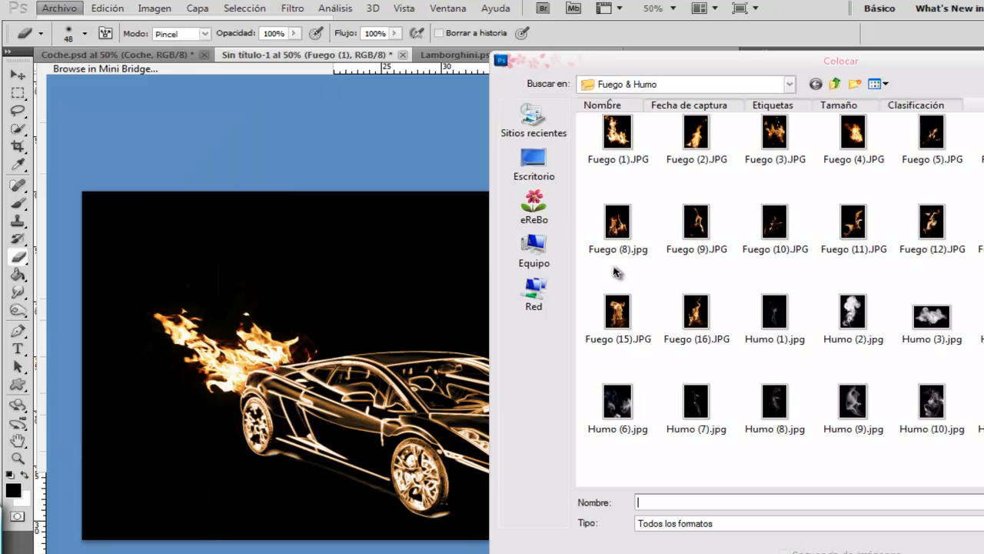
pyautogui.click(696, 223)
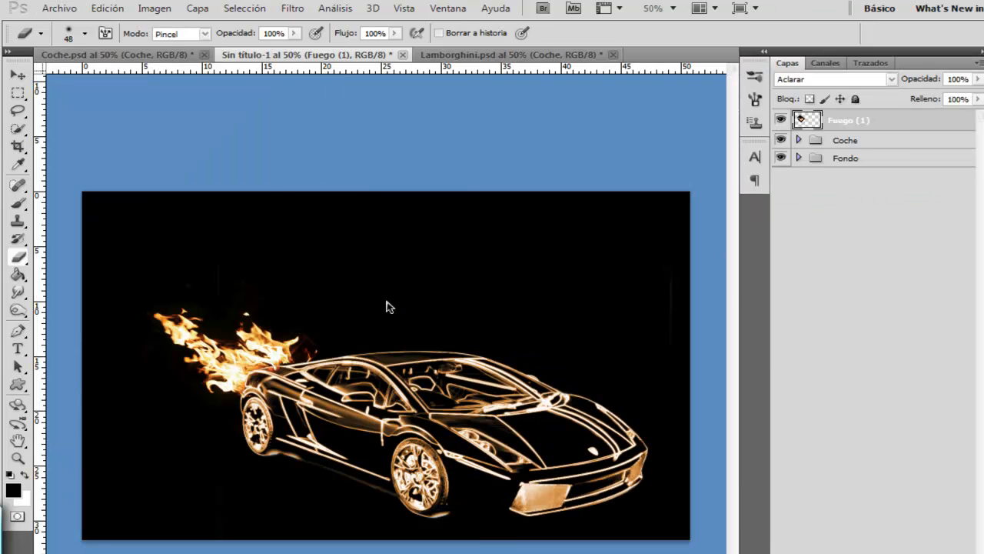
pyautogui.click(834, 79)
pyautogui.click(796, 214)
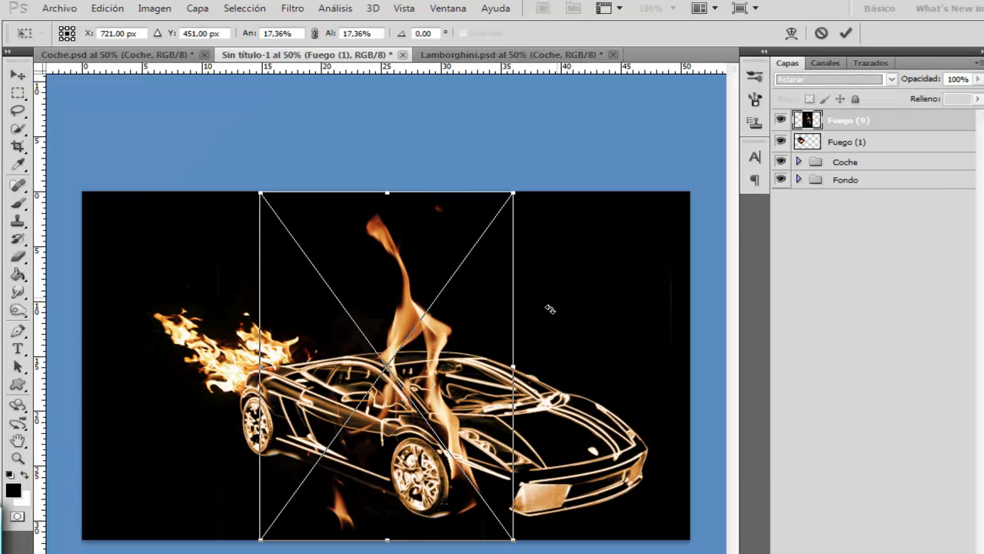
# Scale the Fuego (9) flame to about 5.24%, rotate it to about -47.3°, and position it behind the car's front wheel.
pyautogui.moveTo(514, 192); pyautogui.dragTo(330, 419)
pyautogui.moveTo(312, 514); pyautogui.dragTo(418, 448)
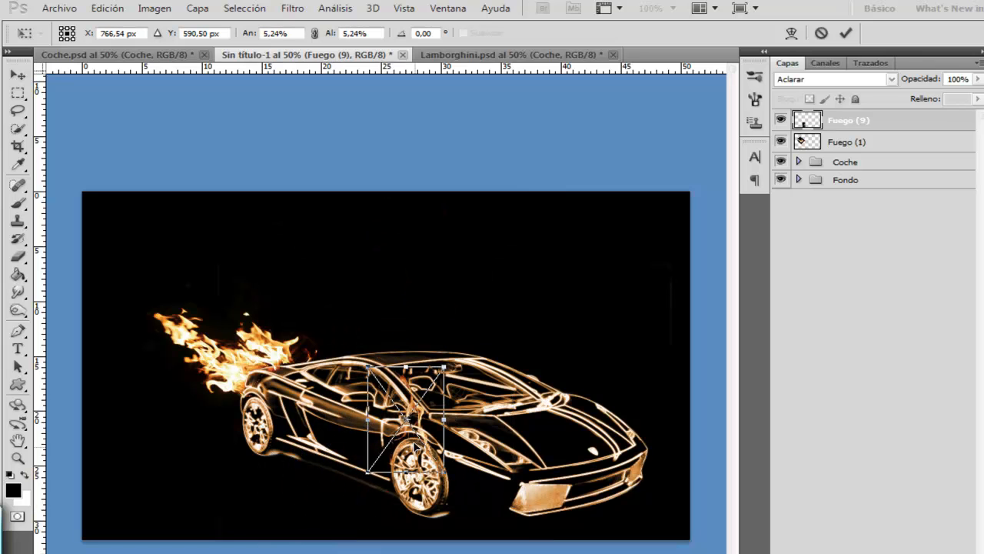
pyautogui.rightClick(421, 447)
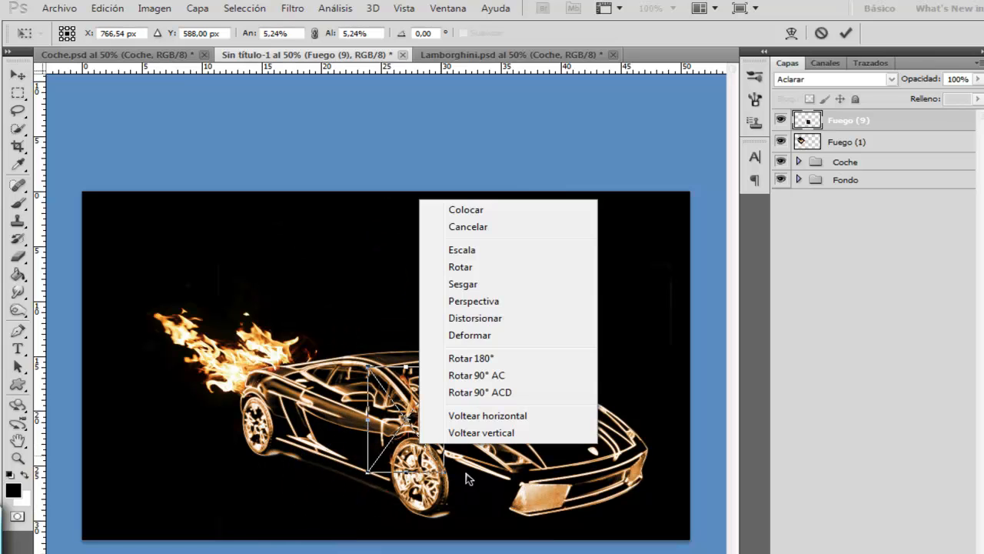
pyautogui.click(462, 266)
pyautogui.moveTo(375, 361); pyautogui.dragTo(339, 429)
pyautogui.moveTo(429, 435); pyautogui.dragTo(406, 461)
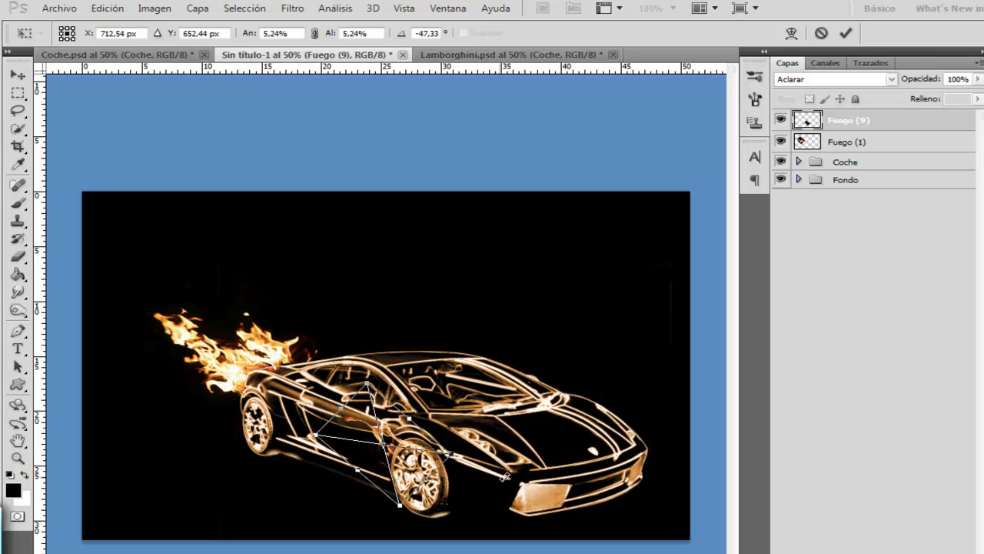
pyautogui.press('Return')
# Warp the Fuego (9) flame slightly with Deformar so it follows the front wheel arch.
pyautogui.press('e')
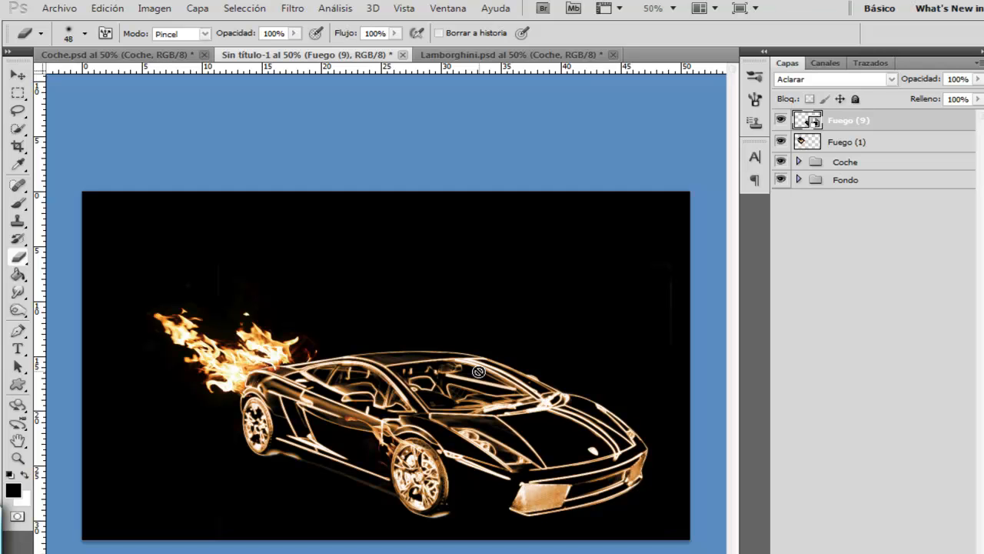
pyautogui.hotkey('ctrl', 't')
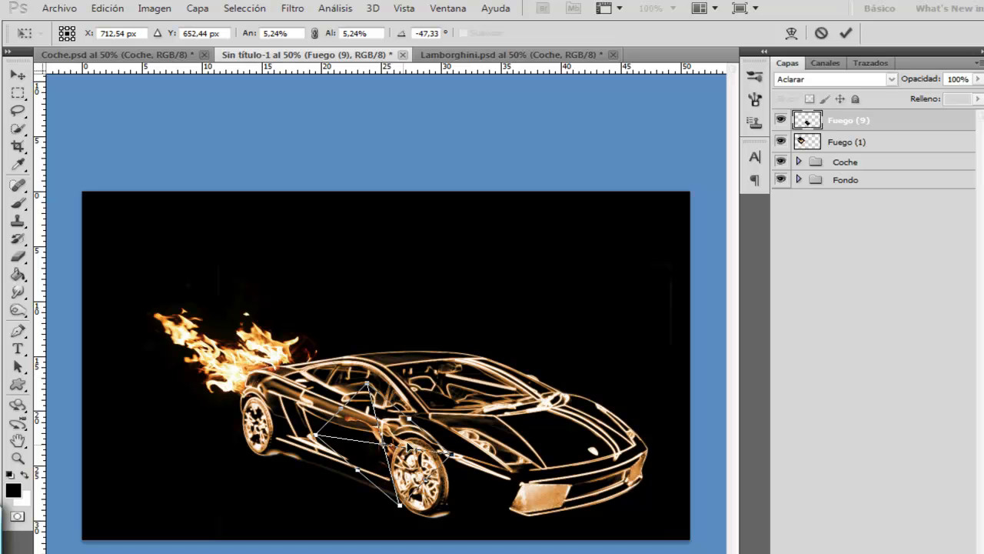
pyautogui.rightClick(413, 462)
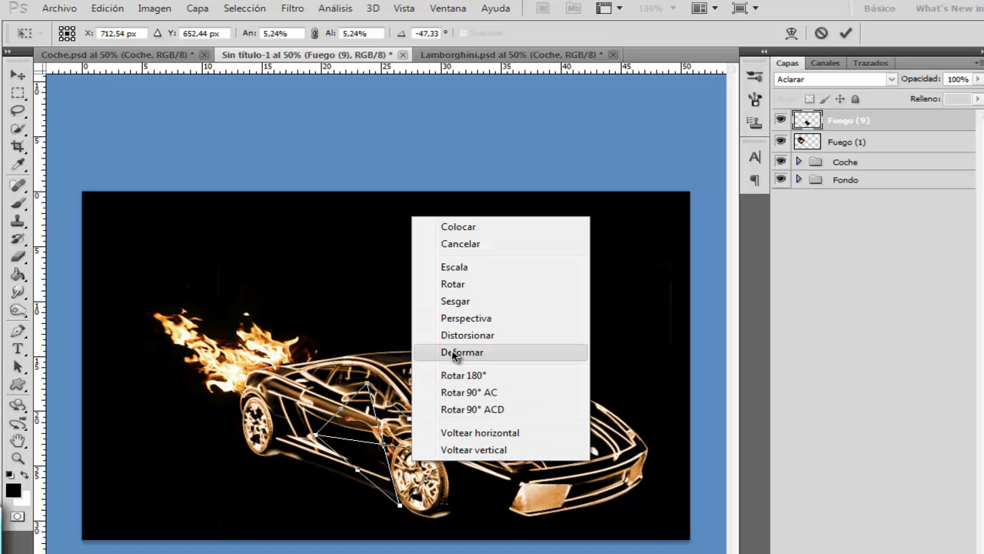
pyautogui.click(788, 37)
pyautogui.click(789, 37)
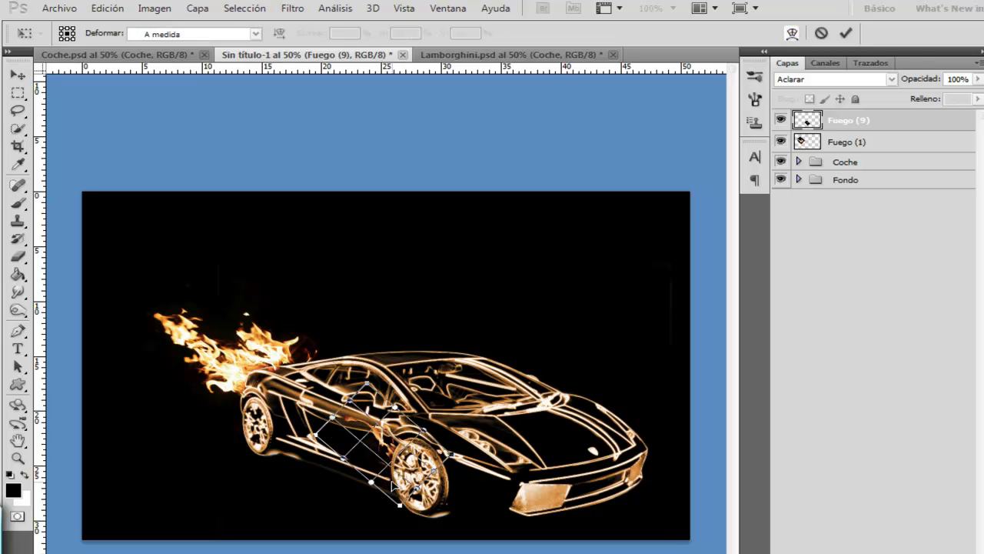
pyautogui.moveTo(393, 486); pyautogui.dragTo(396, 490)
pyautogui.press('Return')
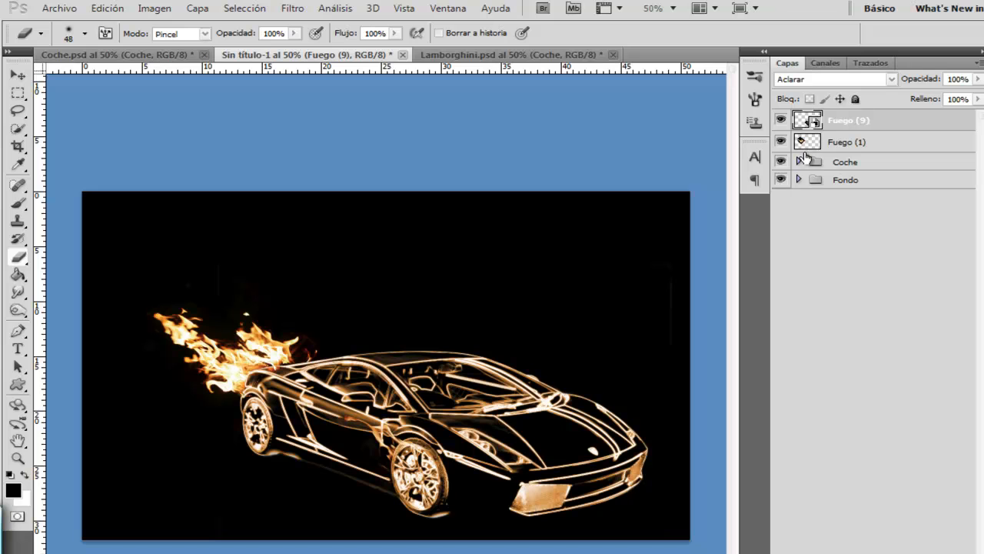
# Group the Fuego (9) and Fuego (1) layers and name the group Llamas.
pyautogui.keyDown('shift'); pyautogui.click(841, 143); pyautogui.keyUp('shift')
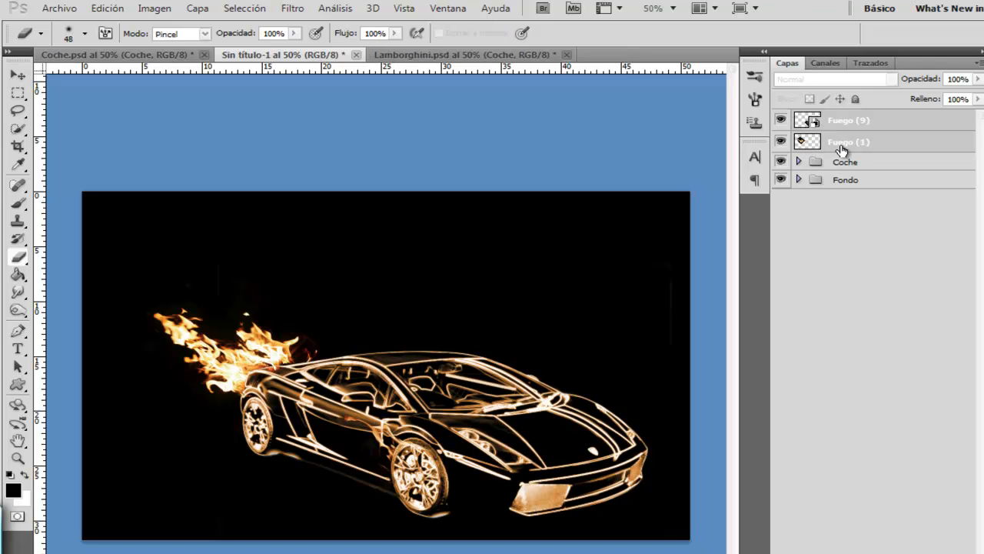
pyautogui.hotkey('ctrl', 'g')
pyautogui.doubleClick(847, 119)
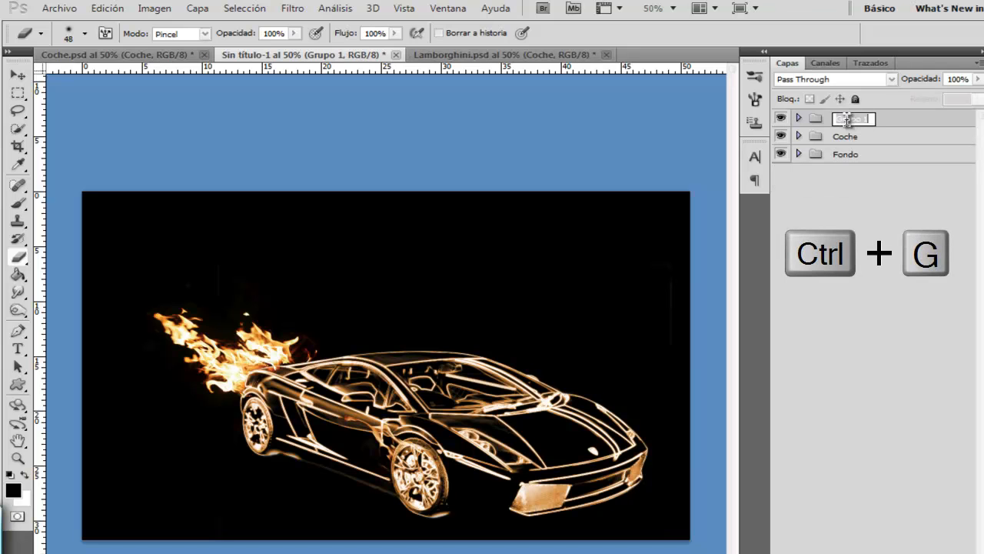
pyautogui.write('Llama')
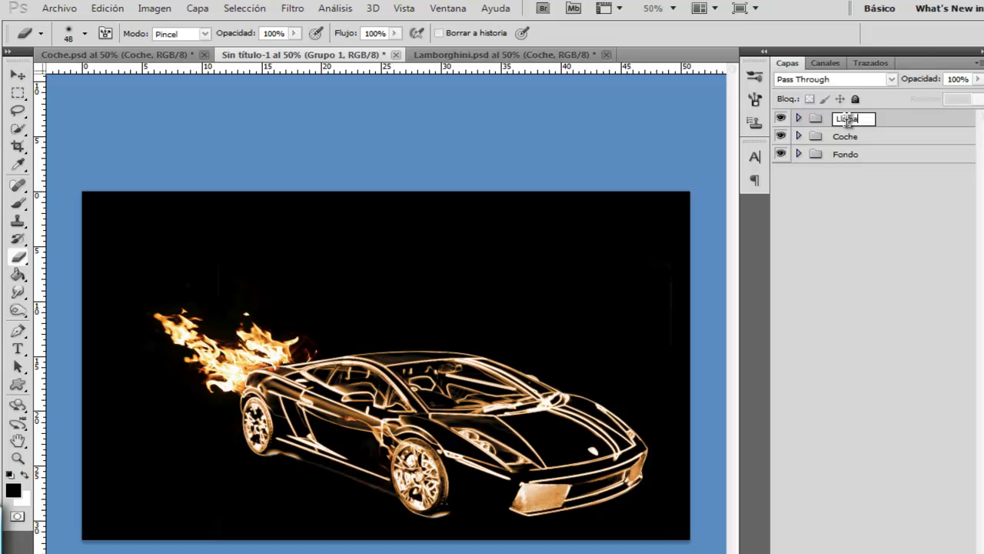
pyautogui.press('Return')
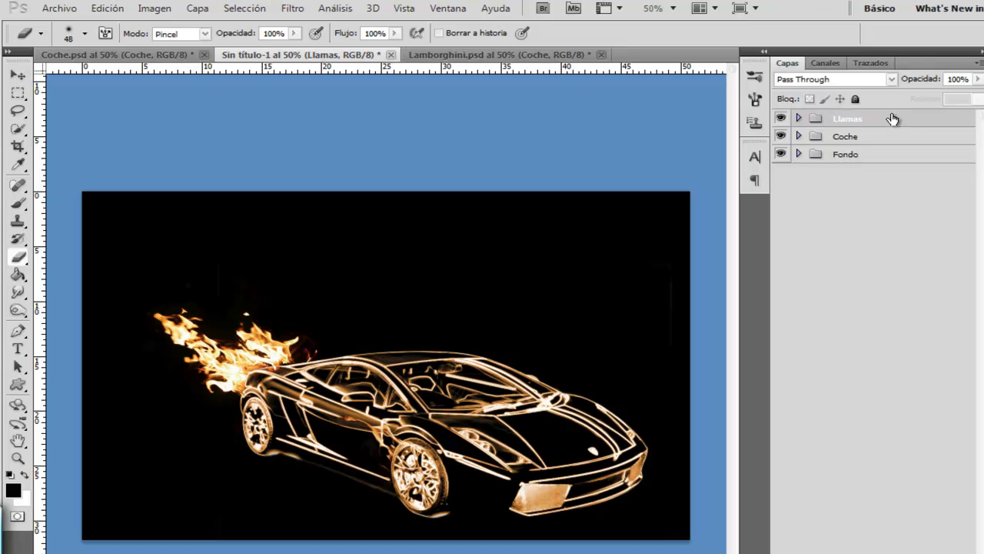
# Place the smoke image Humo (12) above the Llamas group and set its blending mode to Aclarar.
pyautogui.click(59, 7)
pyautogui.click(84, 314)
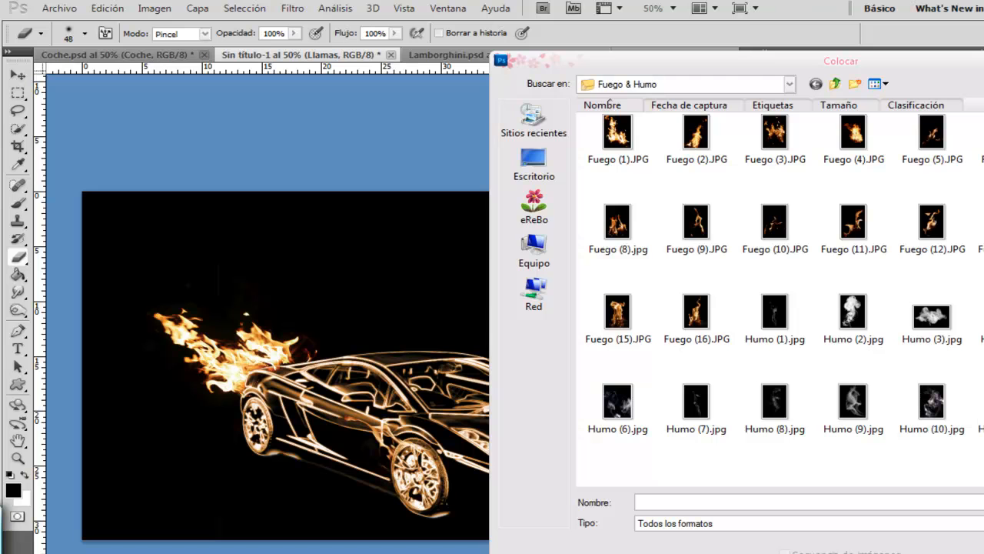
pyautogui.click(983, 407)
pyautogui.press('Return')
pyautogui.click(799, 79)
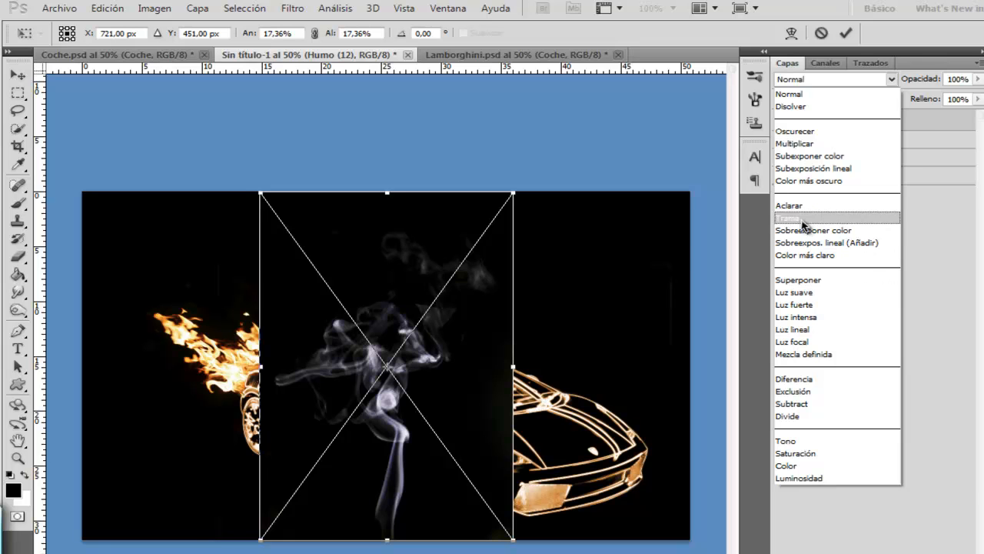
pyautogui.click(807, 212)
# Scale down the Humo (12) smoke and position it over the flames at the car's rear.
pyautogui.moveTo(519, 195); pyautogui.dragTo(362, 417)
pyautogui.moveTo(312, 487); pyautogui.dragTo(243, 361)
pyautogui.press('e')
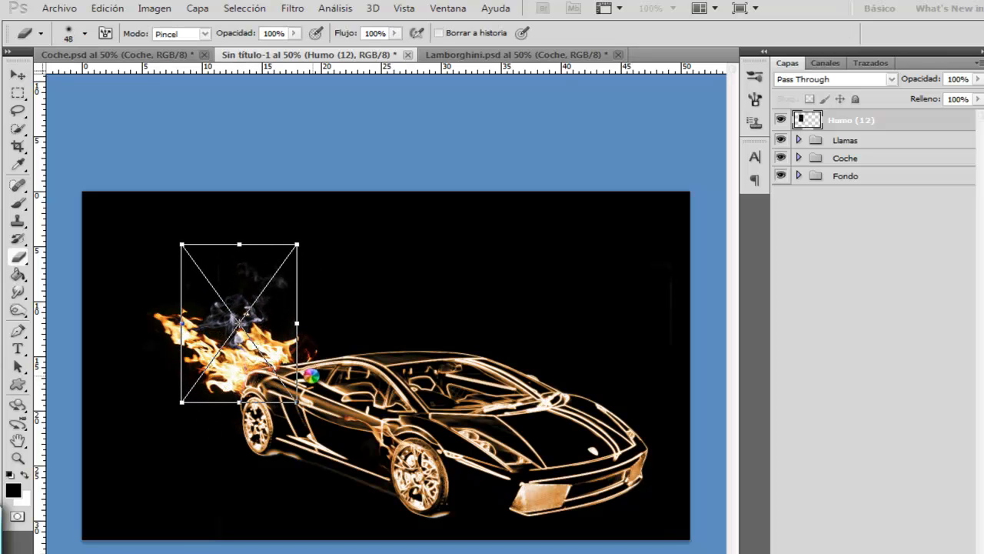
pyautogui.press('Return')
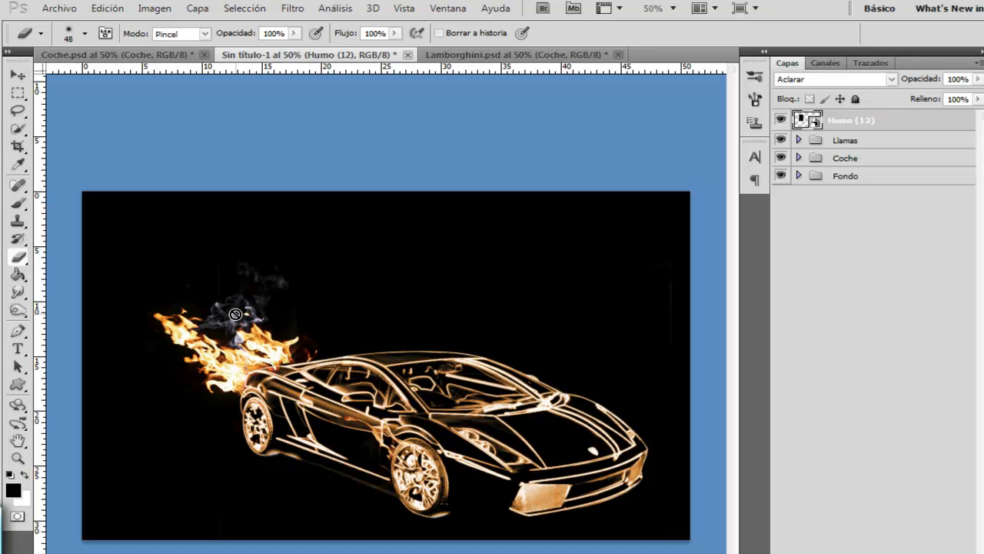
# Rasterize the Humo (12) layer and tint it using Tono/saturación with Colorear enabled, Tono 18 and Saturación 25.
pyautogui.rightClick(838, 129)
pyautogui.click(796, 247)
pyautogui.hotkey('ctrl', 'u')
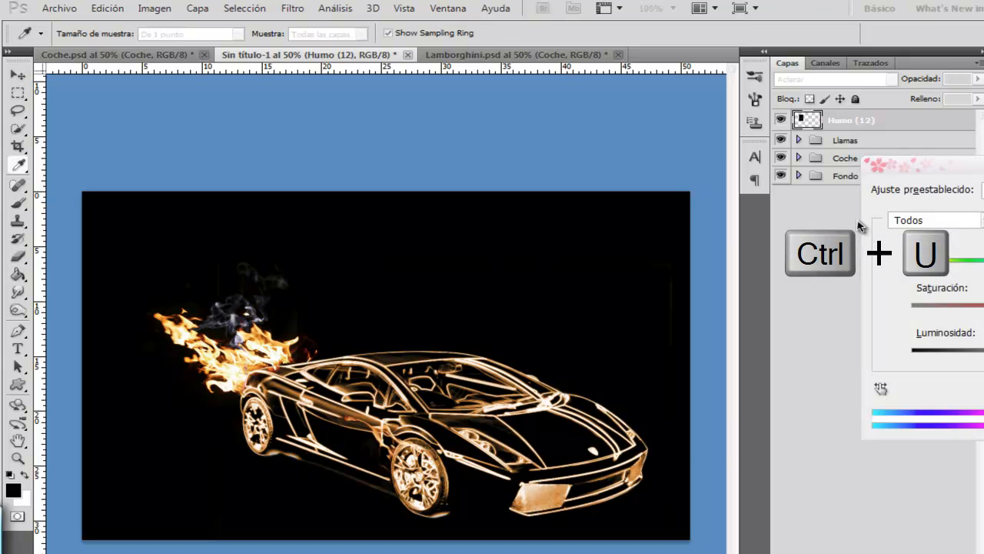
pyautogui.moveTo(959, 175); pyautogui.dragTo(690, 171)
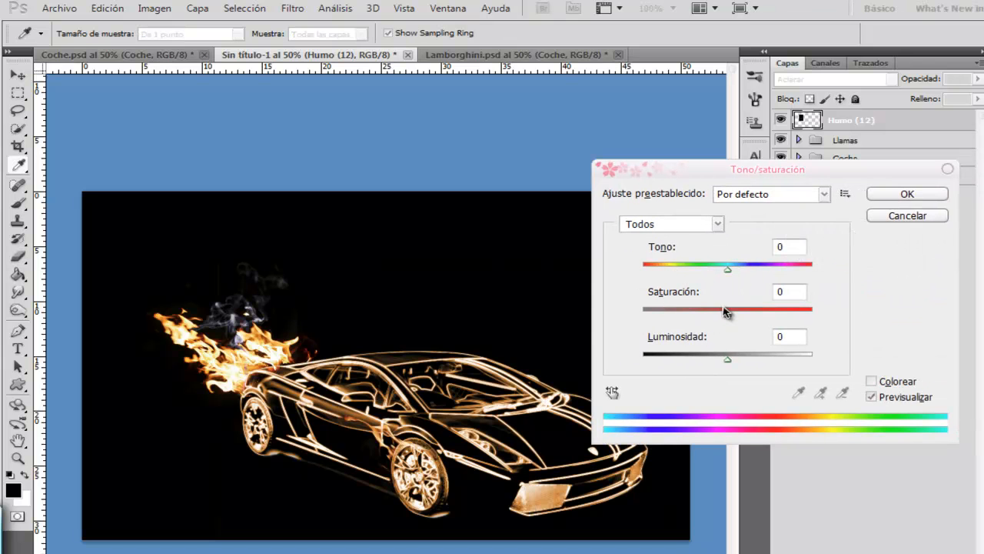
pyautogui.click(872, 381)
pyautogui.click(649, 271)
pyautogui.moveTo(652, 274); pyautogui.dragTo(658, 276)
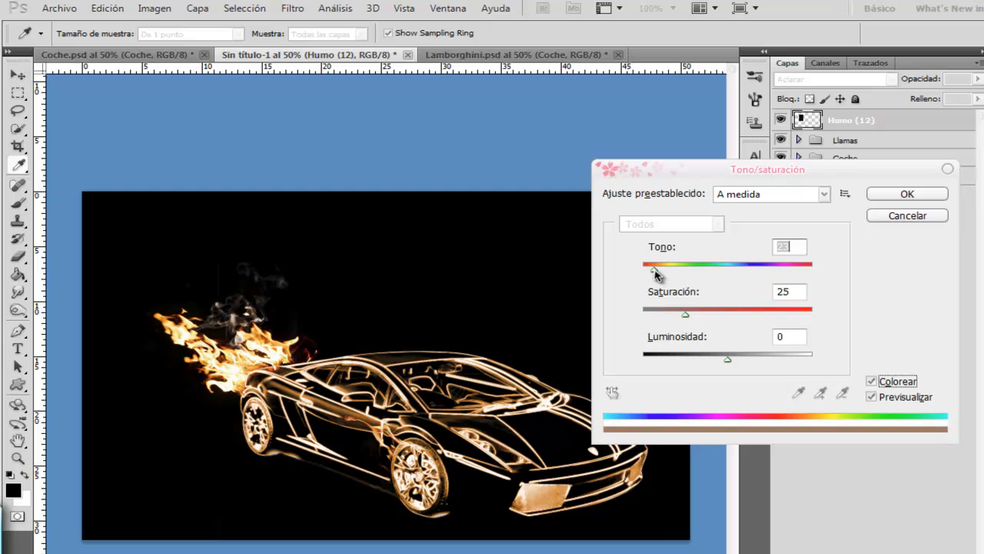
pyautogui.moveTo(650, 273); pyautogui.dragTo(653, 274)
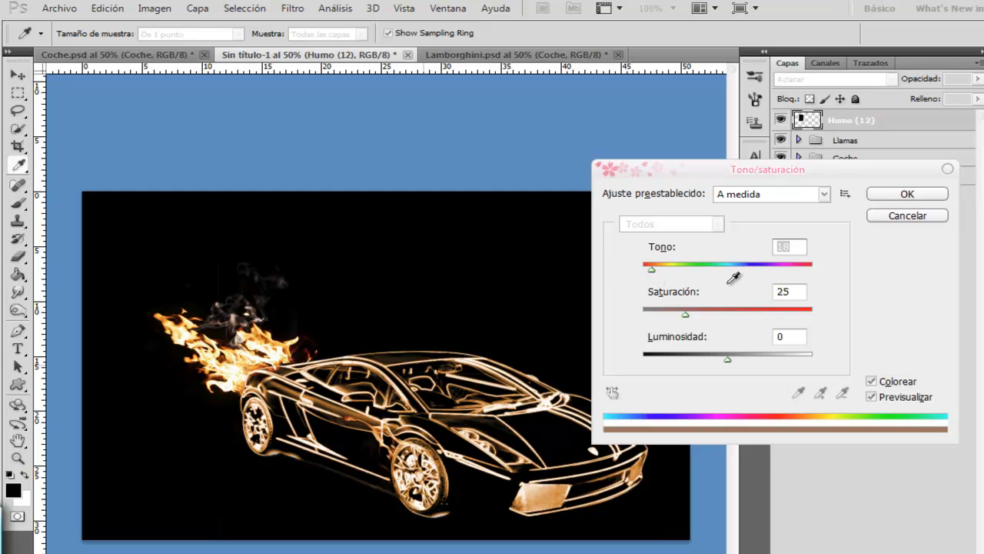
pyautogui.click(923, 197)
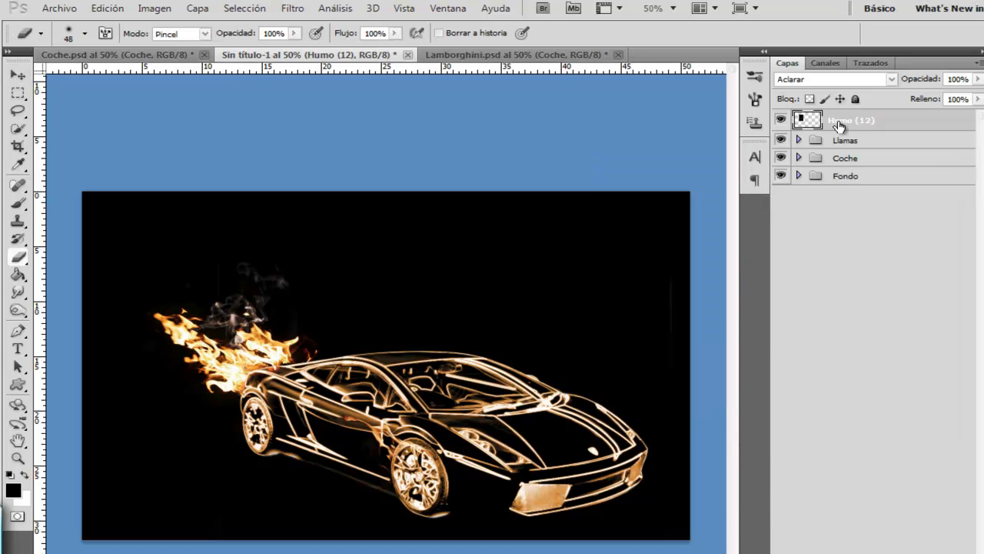
# Duplicate the Humo (12) smoke layer and move the copy beside the car's front wheel.
pyautogui.hotkey('ctrl', 'j')
pyautogui.press('v')
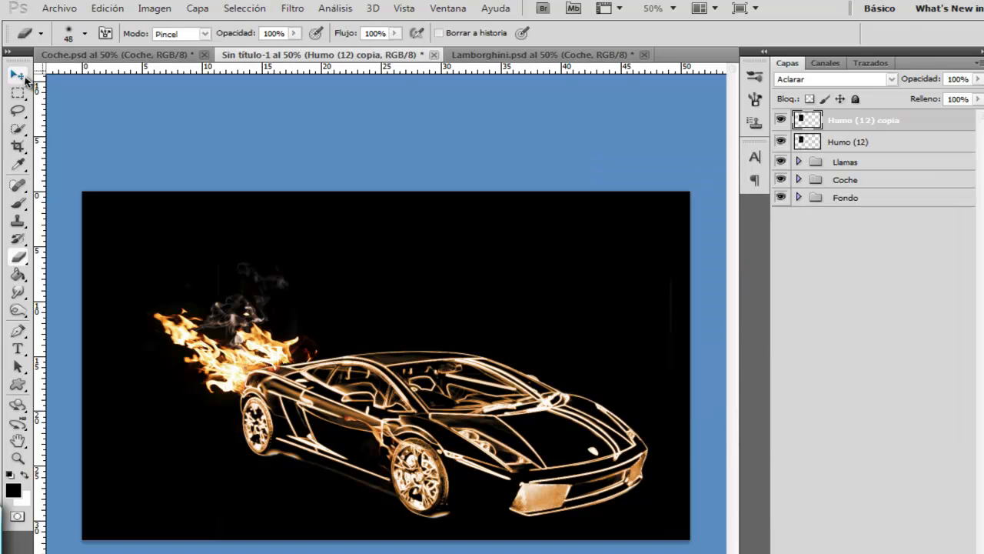
pyautogui.moveTo(235, 308); pyautogui.dragTo(257, 338)
pyautogui.moveTo(387, 364); pyautogui.dragTo(395, 444)
pyautogui.press('e')
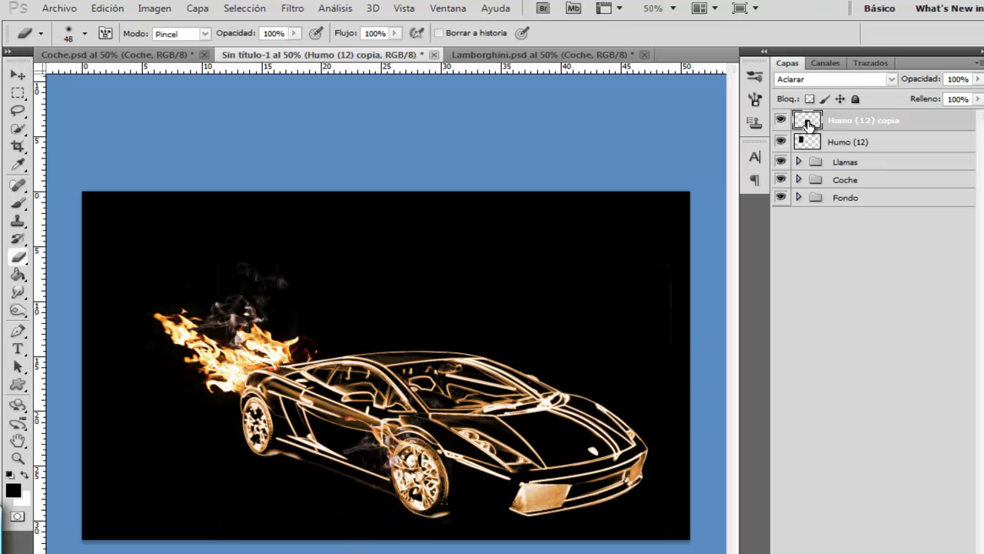
# Group the Humo (12) layer with its copy and name the group Humo.
pyautogui.keyDown('shift'); pyautogui.click(838, 143); pyautogui.keyUp('shift')
pyautogui.hotkey('ctrl', 'g')
pyautogui.doubleClick(843, 122)
pyautogui.write('G')
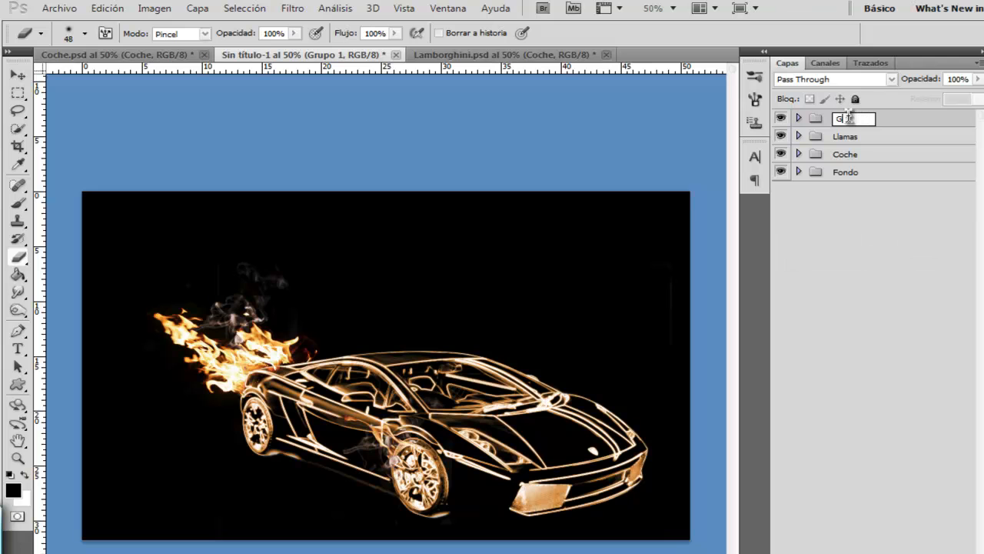
pyautogui.write('umo')
pyautogui.press('Return')
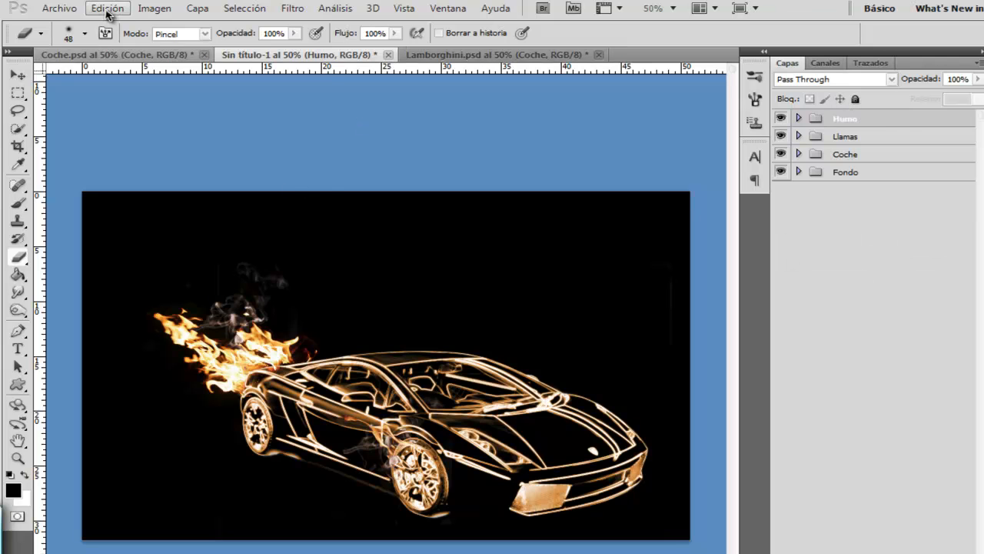
# Place the image Particulas (2).png from the Particulas folder above the Humo group.
pyautogui.click(59, 8)
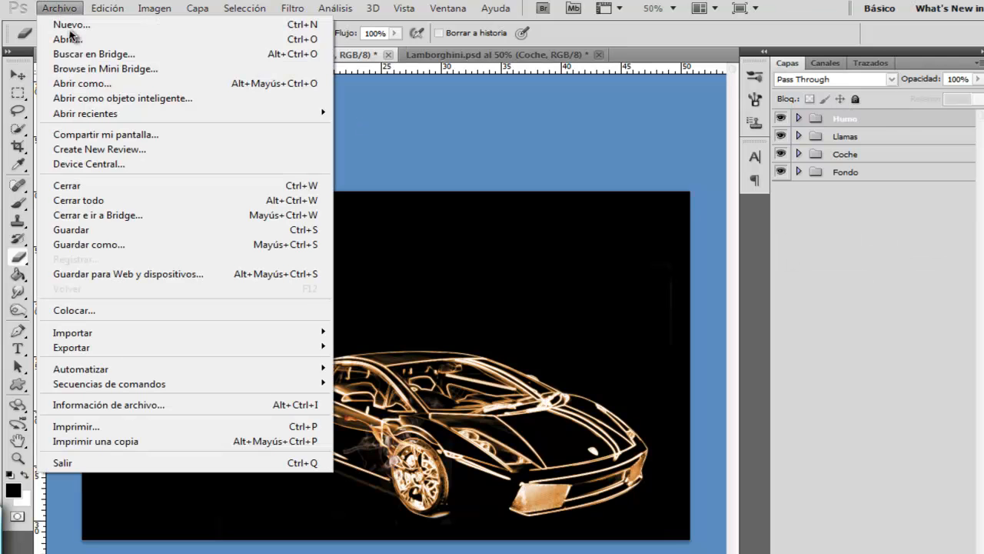
pyautogui.click(82, 312)
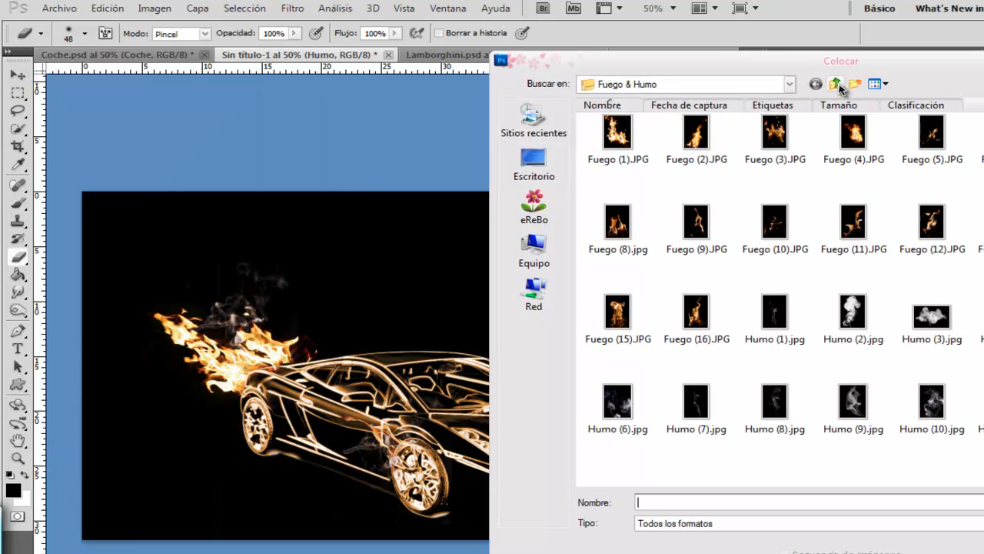
pyautogui.click(836, 84)
pyautogui.doubleClick(774, 143)
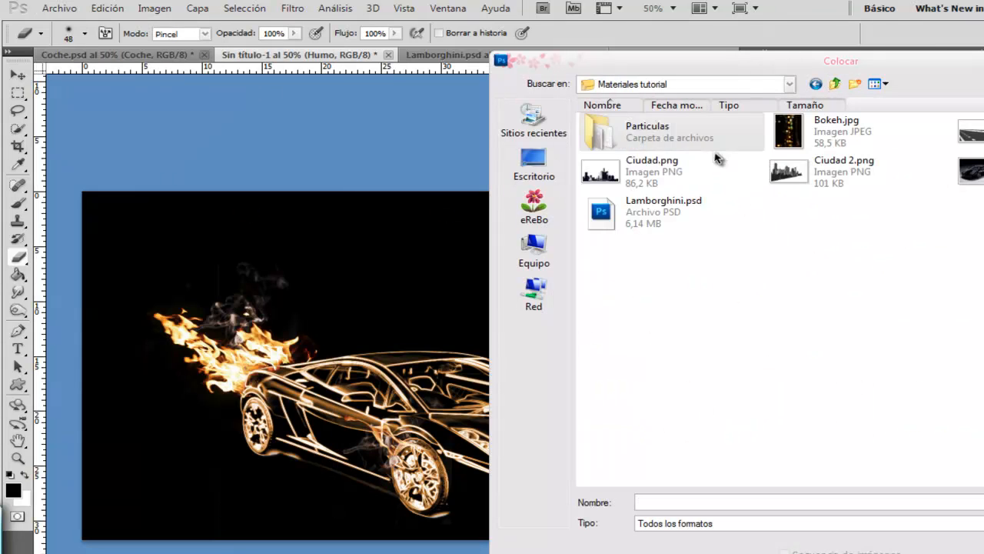
pyautogui.doubleClick(638, 132)
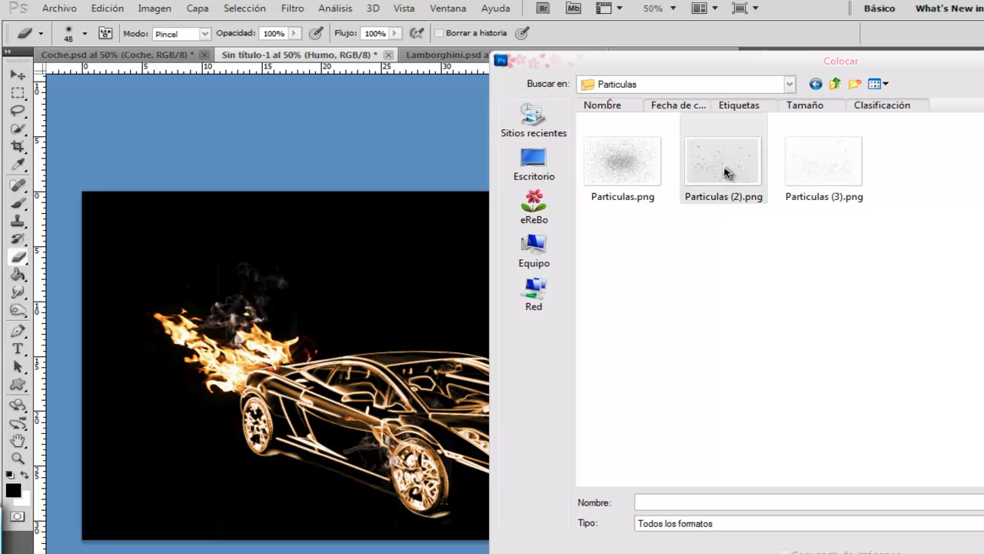
pyautogui.click(725, 172)
pyautogui.press('Return')
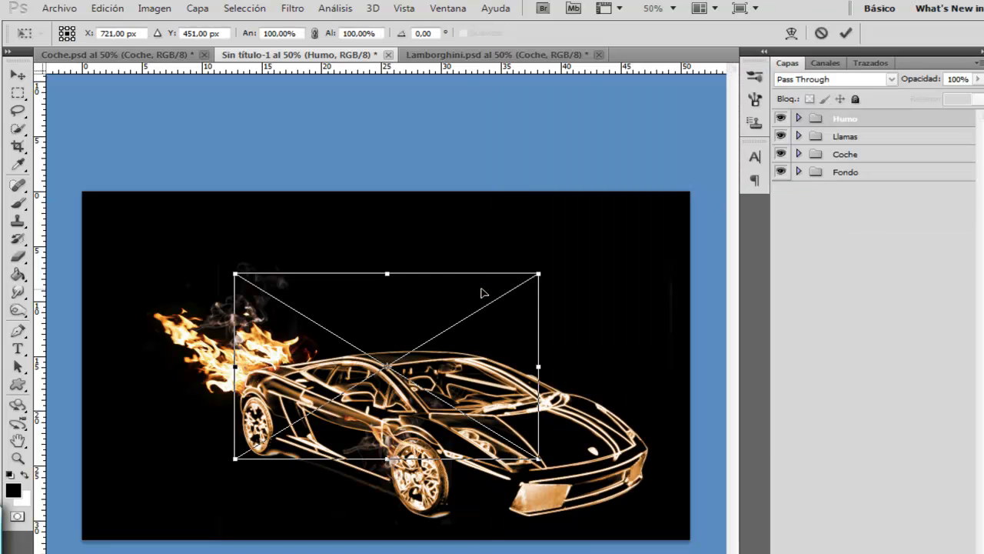
# Scale down the Particulas (2) image and position it over the flames at the car's rear.
pyautogui.moveTo(455, 378); pyautogui.dragTo(323, 363)
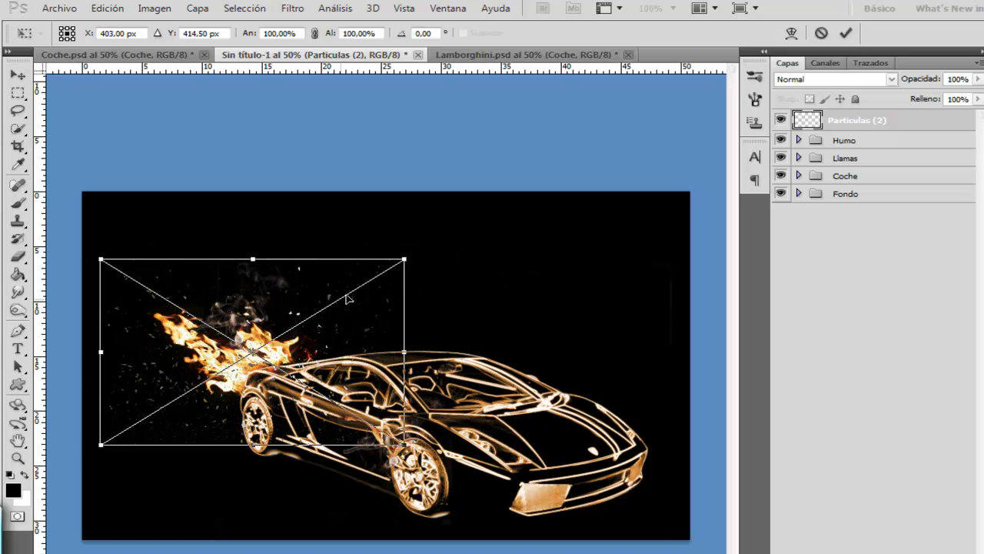
pyautogui.moveTo(399, 262); pyautogui.dragTo(319, 312)
pyautogui.moveTo(256, 378); pyautogui.dragTo(266, 339)
pyautogui.press('e')
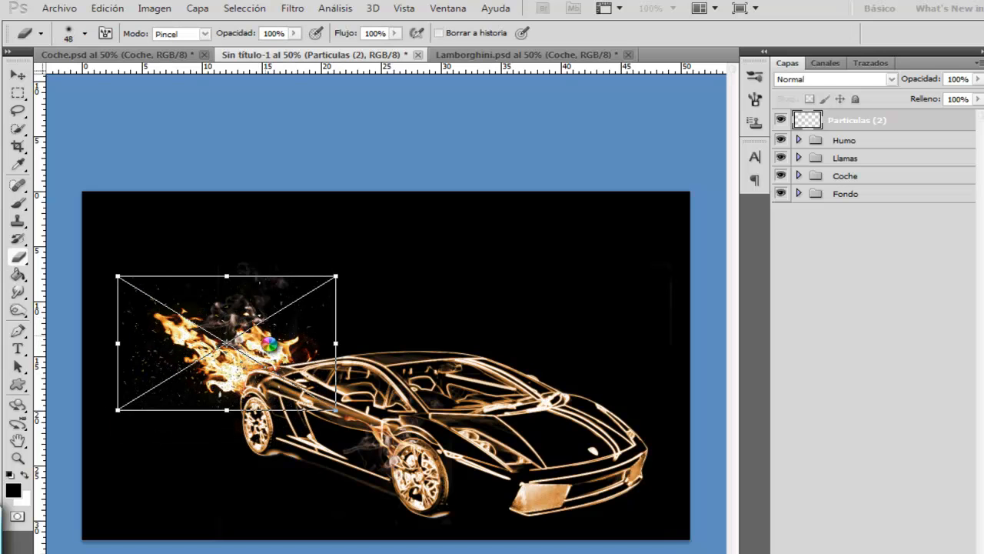
# Duplicate the Particulas (2) layer and set the copy's blending mode to Superponer.
pyautogui.hotkey('ctrl', 'j')
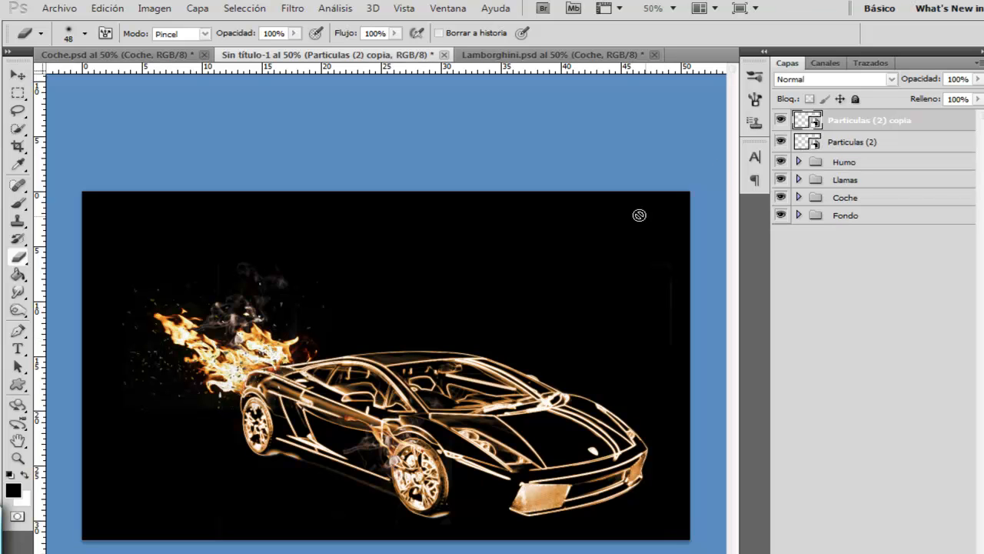
pyautogui.click(835, 80)
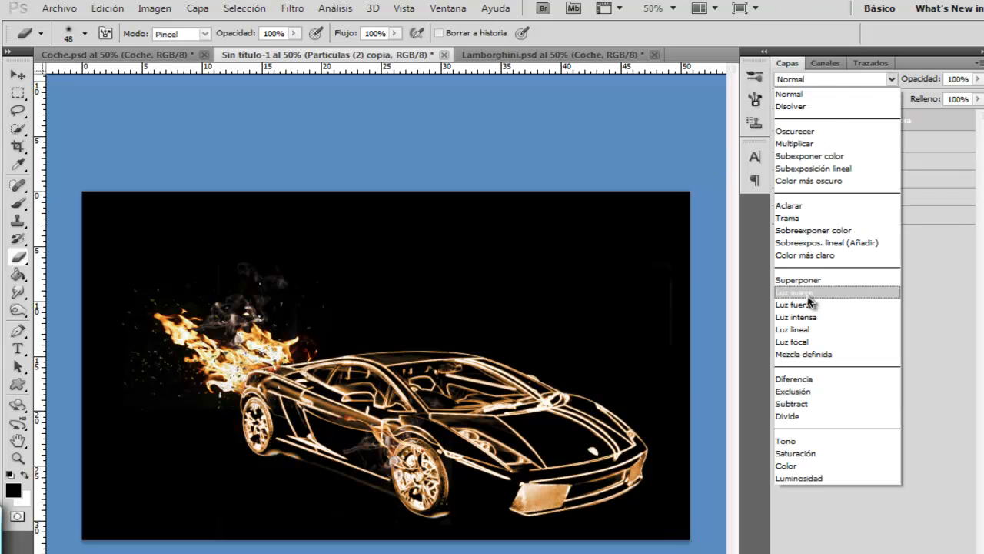
pyautogui.click(805, 286)
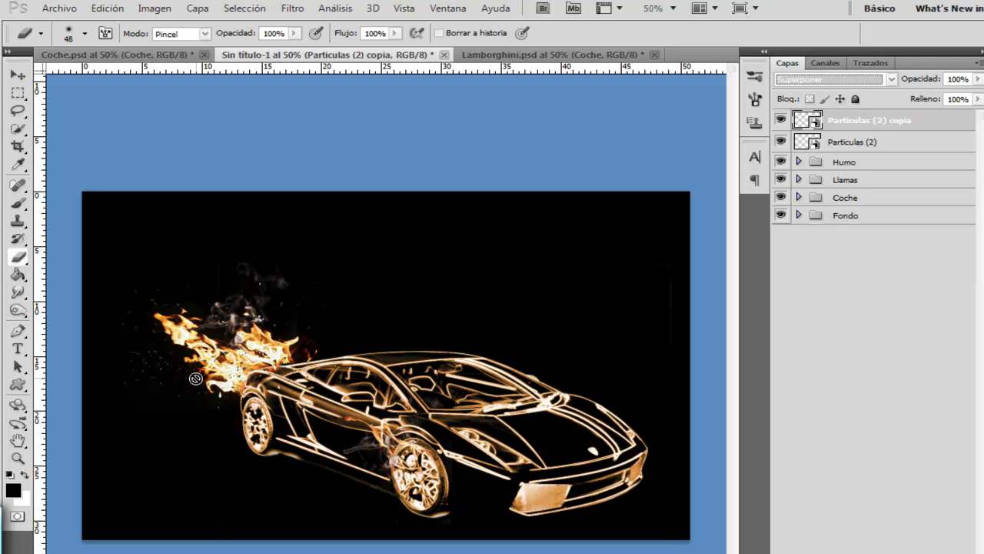
# Group the two Particulas (2) layers and name the group Particulas.
pyautogui.keyDown('shift'); pyautogui.click(850, 145); pyautogui.keyUp('shift')
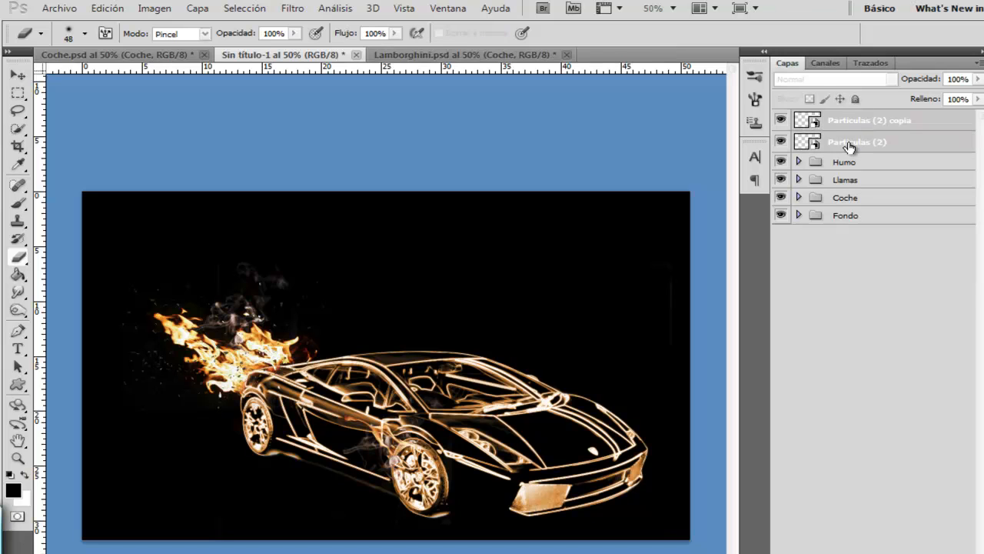
pyautogui.hotkey('ctrl', 'g')
pyautogui.doubleClick(846, 118)
pyautogui.write('Particulas')
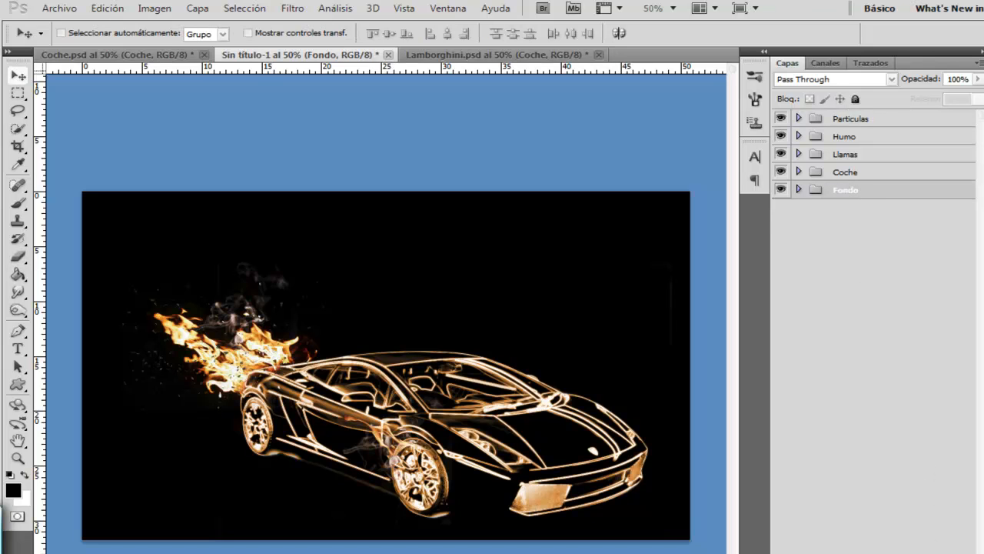
# Create a new layer directly above the Fondo group and name it Resplandor.
pyautogui.hotkey('ctrl', 'shift', 'alt', 'n')
pyautogui.doubleClick(840, 192)
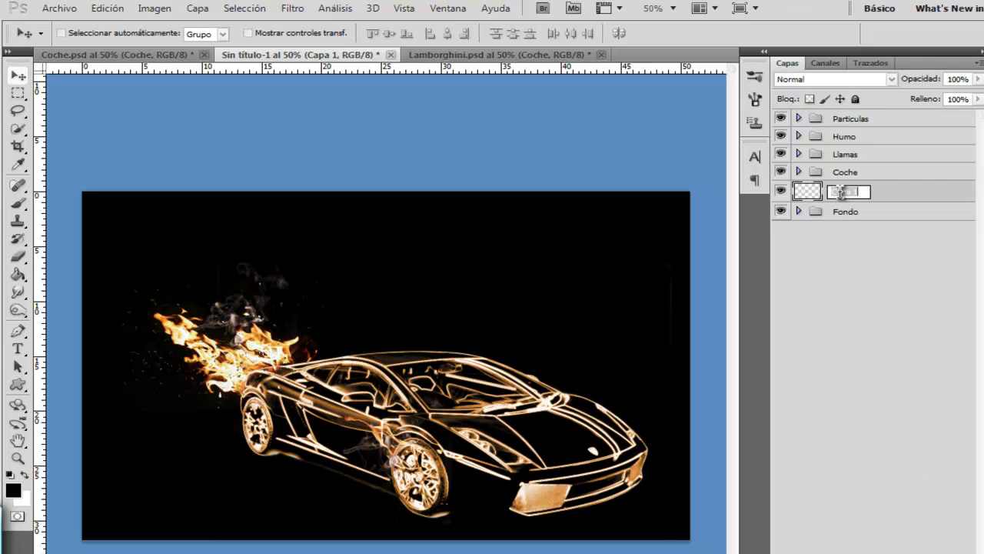
pyautogui.write('Resplandor')
pyautogui.press('Return')
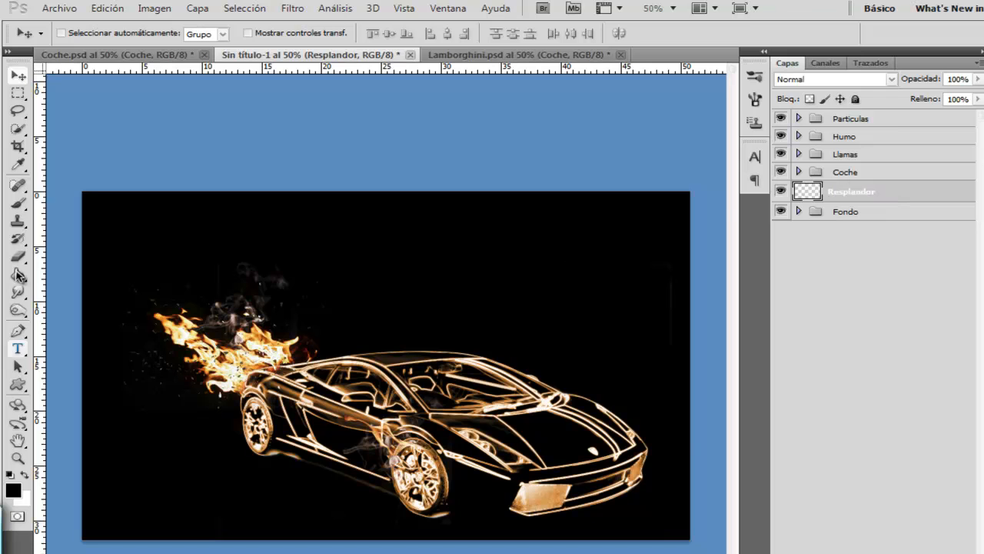
# Sample a dark reddish-orange from the image and paint a glow beneath the car with a soft 185 px brush.
pyautogui.click(16, 166)
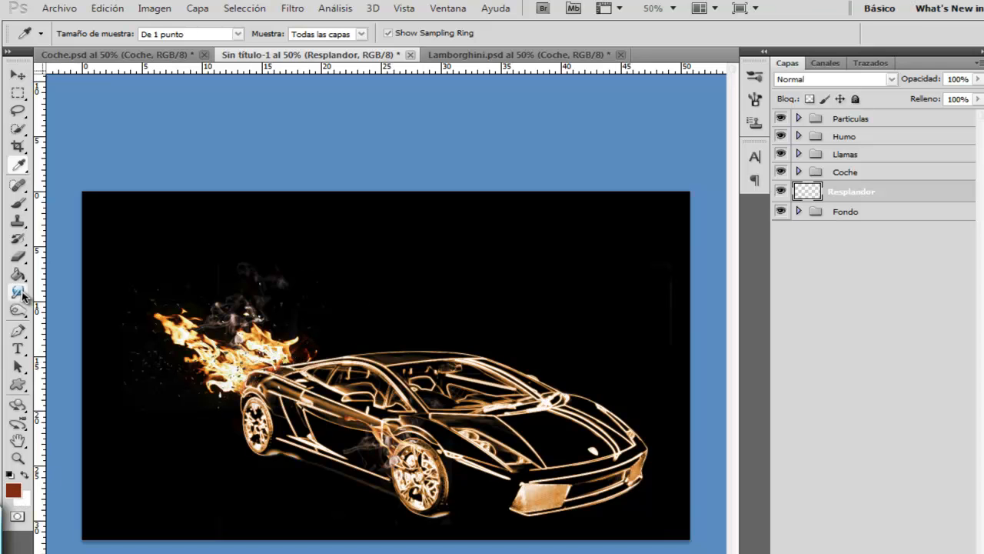
pyautogui.click(17, 202)
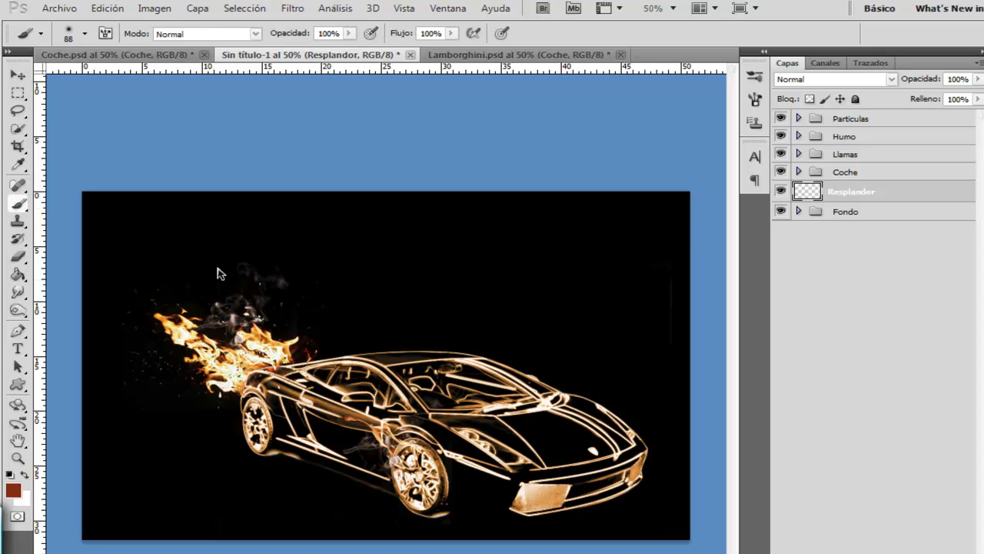
pyautogui.rightClick(263, 328)
pyautogui.moveTo(354, 356); pyautogui.dragTo(361, 355)
pyautogui.moveTo(204, 415)
pyautogui.mouseDown()
pyautogui.moveTo(231, 415)
pyautogui.moveTo(286, 462)
pyautogui.moveTo(429, 496)
pyautogui.moveTo(538, 503)
pyautogui.mouseUp()
# Apply Desenfoque gaussiano with a radius of 15 pixels to the Resplandor layer.
pyautogui.click(292, 9)
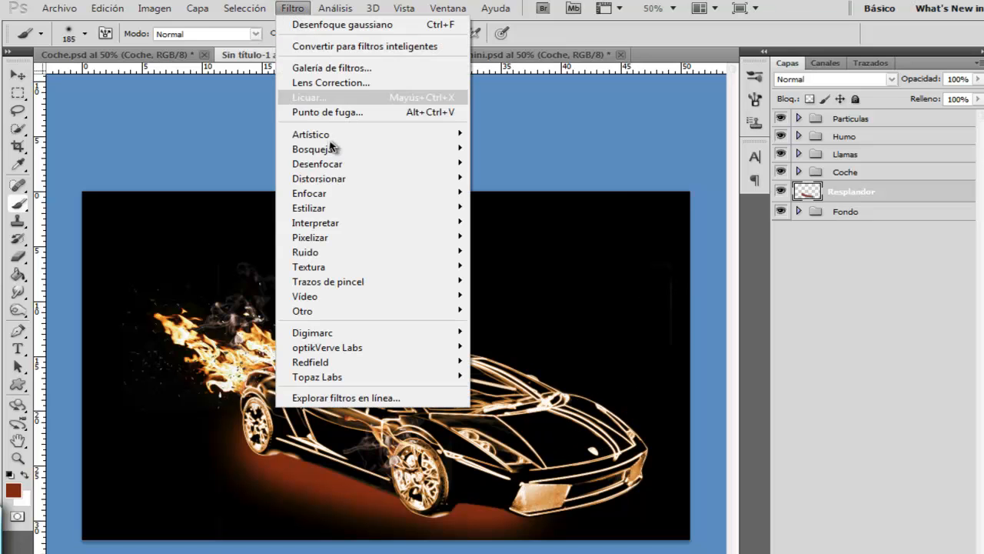
pyautogui.moveTo(370, 165)
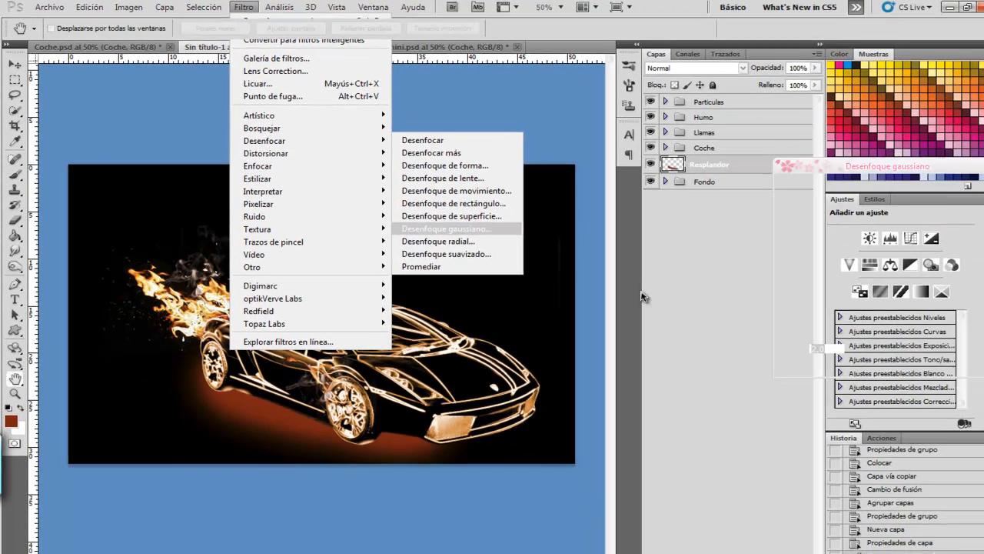
pyautogui.click(536, 266)
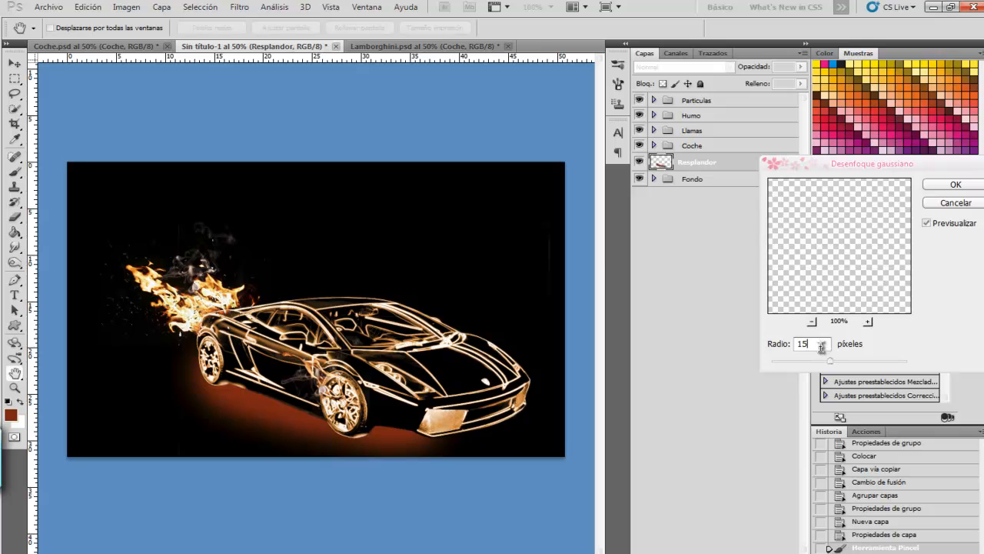
pyautogui.click(957, 186)
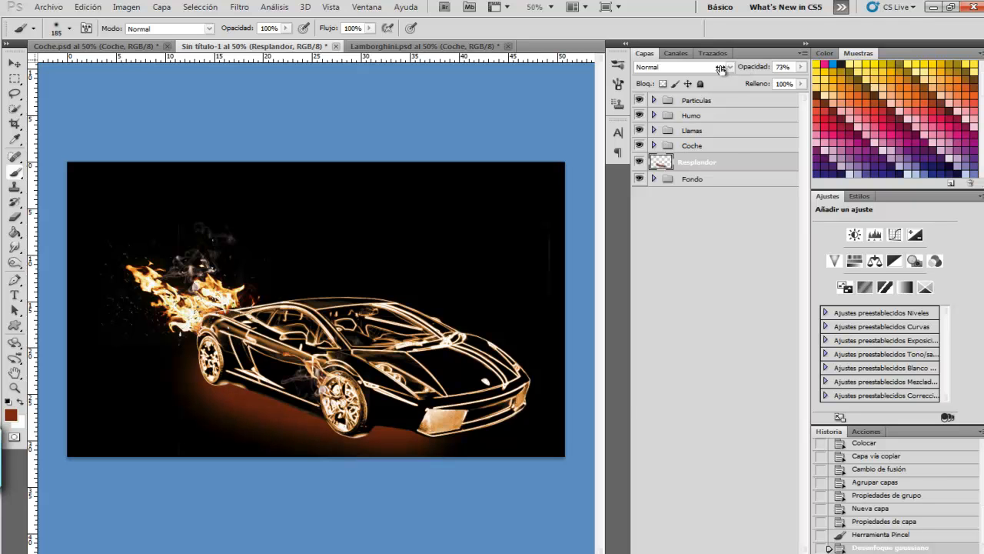
# Set the Resplandor layer's blending mode to Luz fuerte and its opacity to about 76%.
pyautogui.click(721, 68)
pyautogui.click(692, 265)
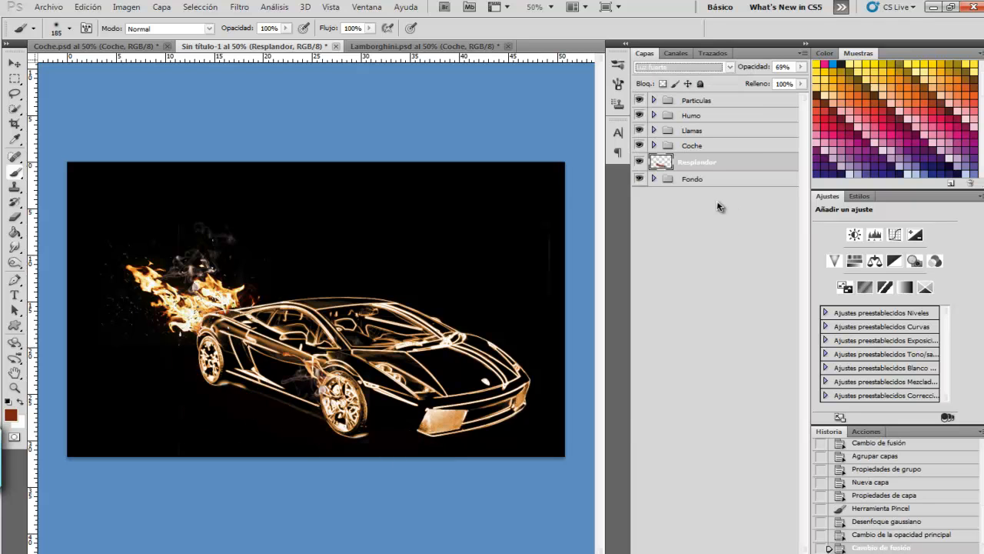
pyautogui.moveTo(753, 71); pyautogui.dragTo(758, 72)
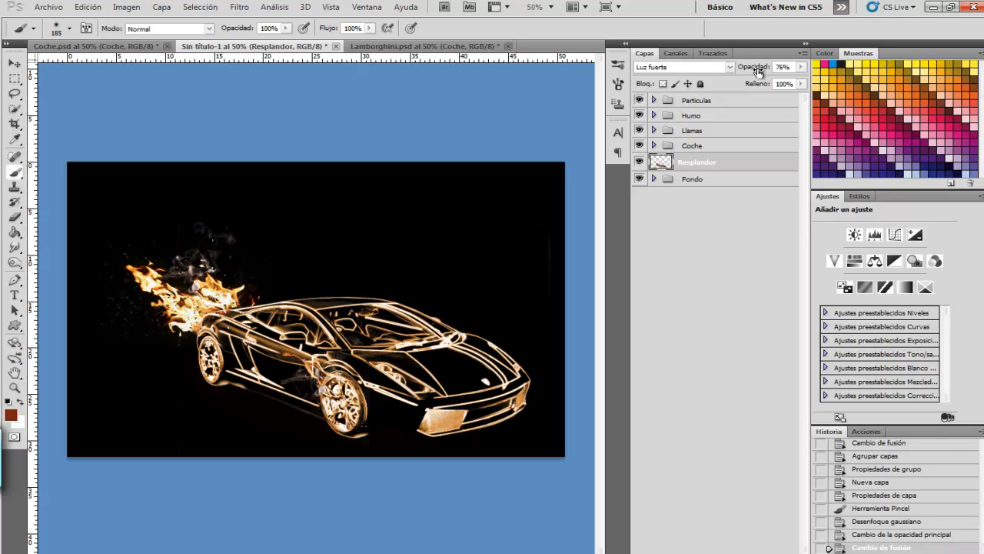
pyautogui.moveTo(757, 72); pyautogui.dragTo(758, 72)
# Place the image Fuego (4).JPG from the Fuego & Humo folder directly above the Coche group.
pyautogui.click(695, 147)
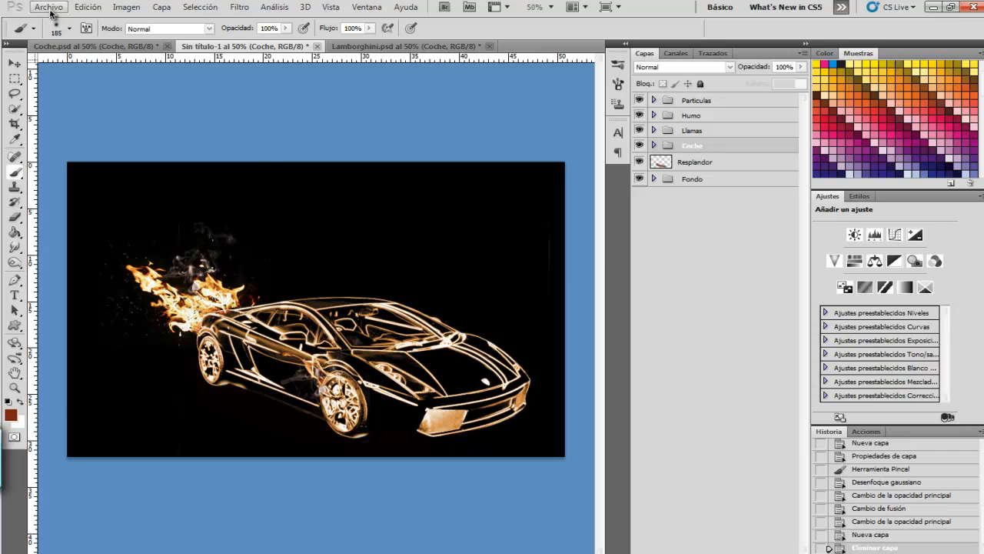
pyautogui.click(49, 8)
pyautogui.click(114, 263)
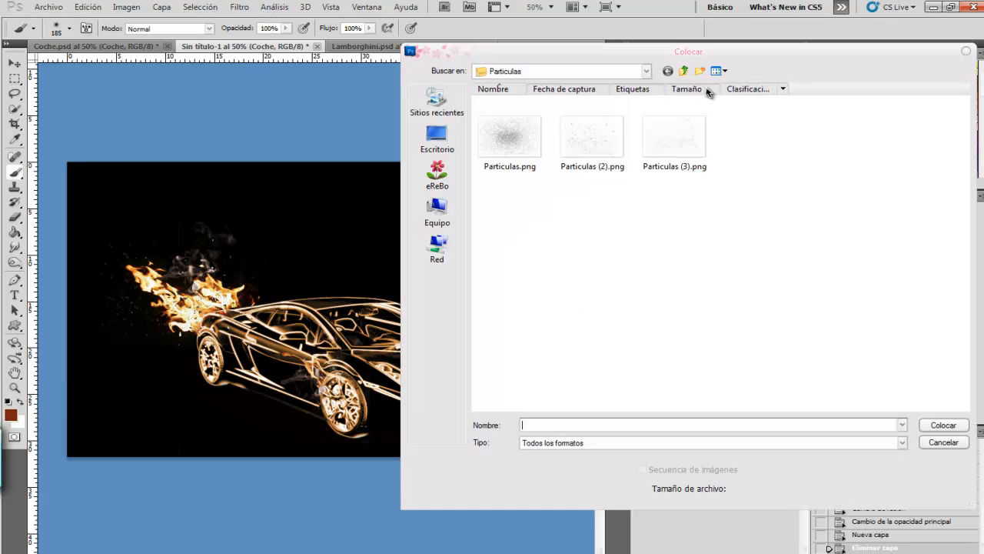
pyautogui.click(684, 71)
pyautogui.click(683, 71)
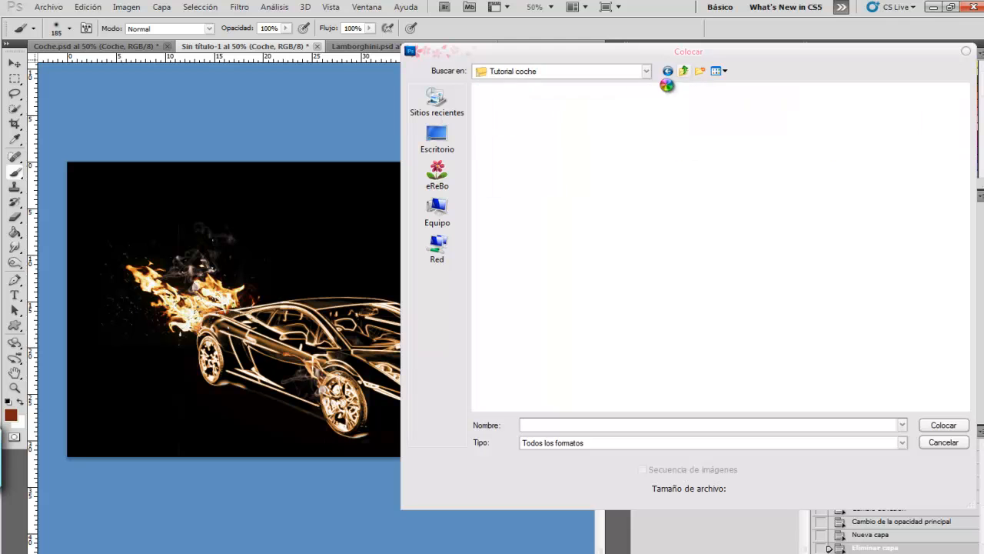
pyautogui.doubleClick(506, 115)
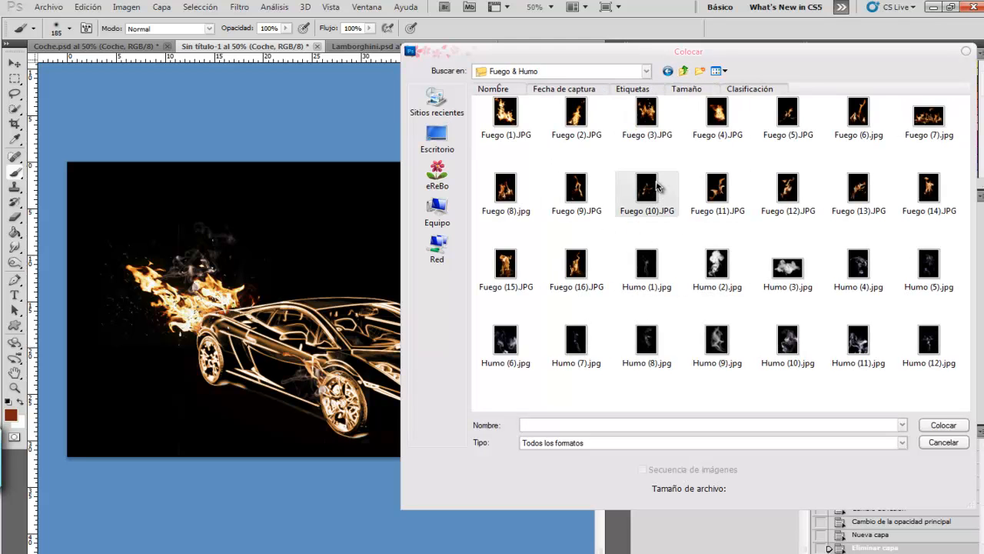
pyautogui.click(723, 121)
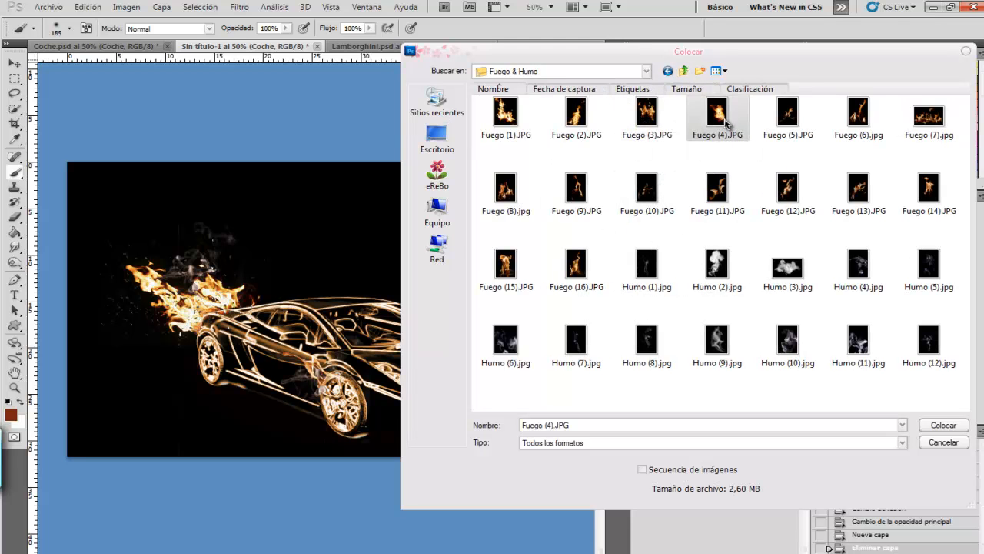
pyautogui.click(941, 427)
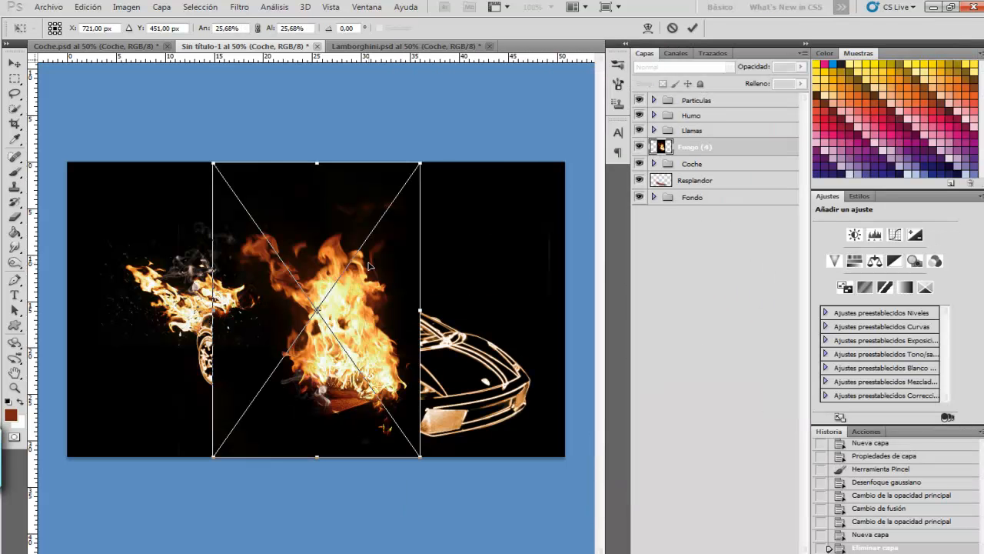
# Rotate the placed Fuego (4) image 180° and set its blending mode to Aclarar.
pyautogui.rightClick(352, 332)
pyautogui.click(396, 481)
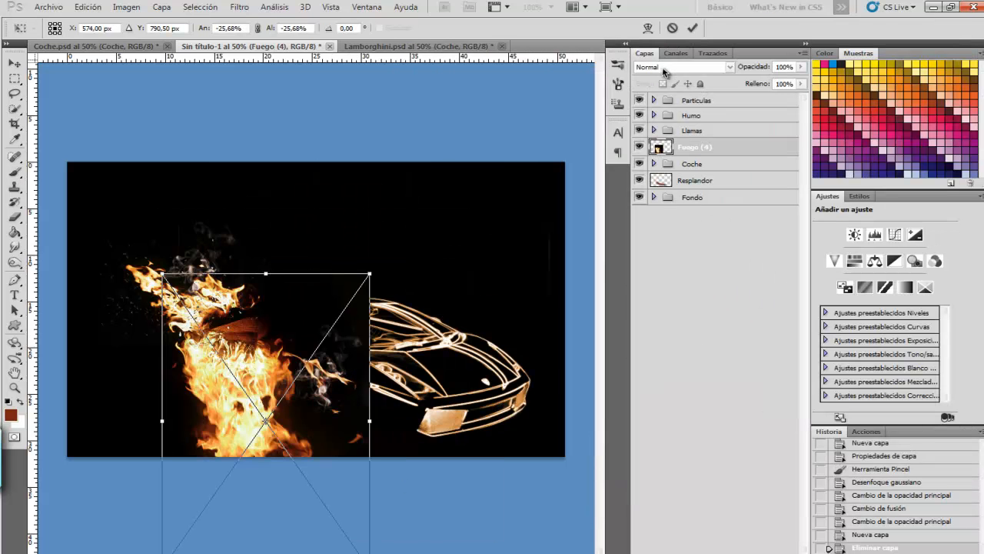
pyautogui.click(664, 68)
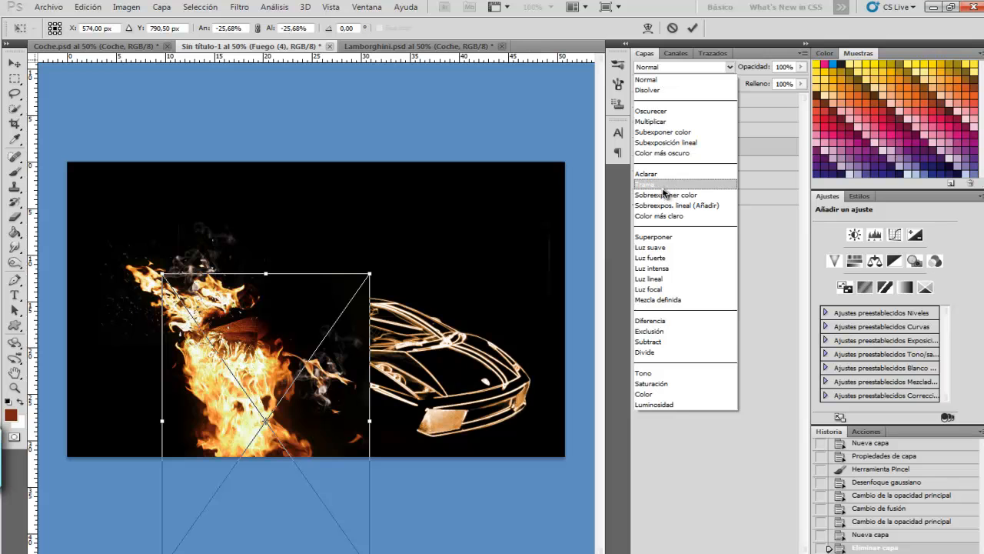
pyautogui.click(663, 176)
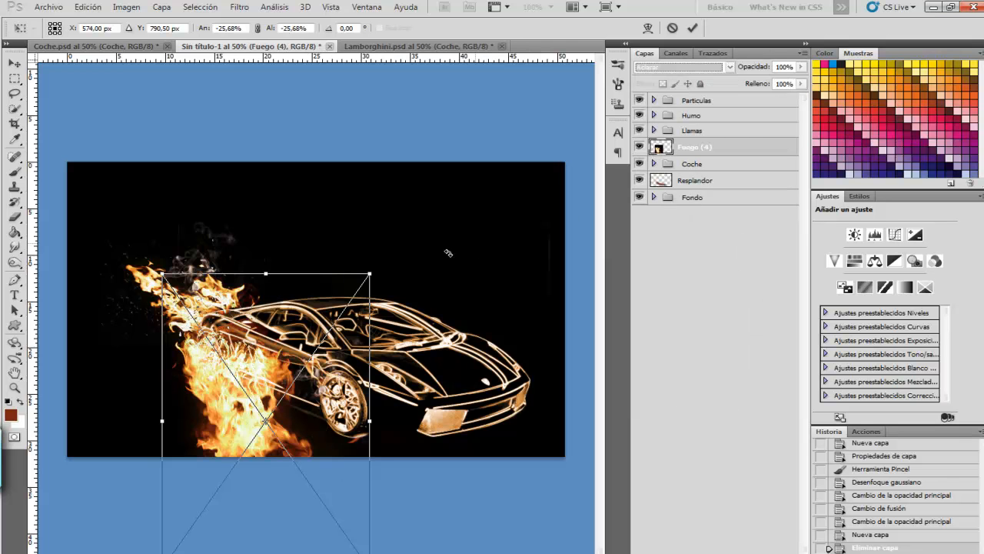
# Scale the Fuego (4) image to about 14.6%, rotate it to about -55° and position it beneath the car between the wheels.
pyautogui.moveTo(373, 282); pyautogui.dragTo(283, 396)
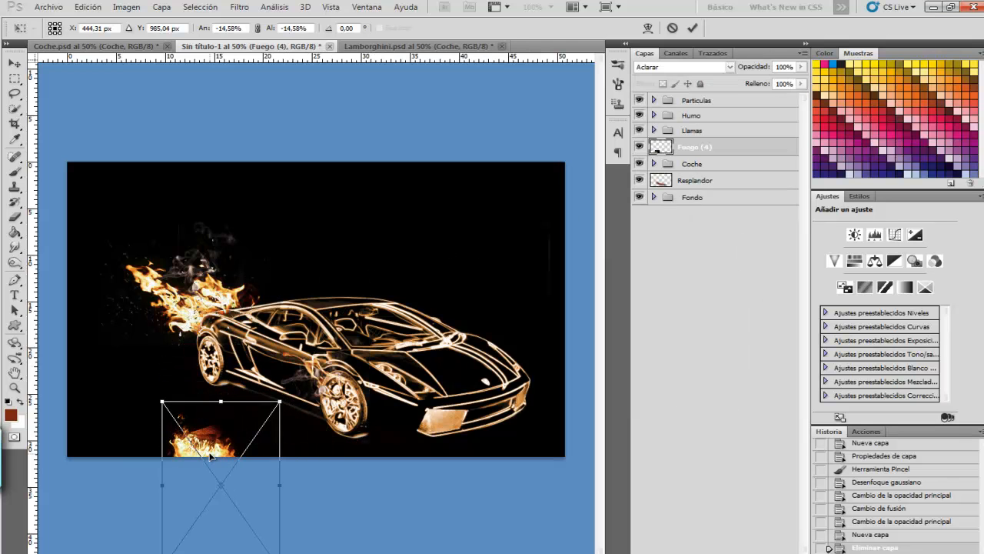
pyautogui.moveTo(209, 445); pyautogui.dragTo(240, 367)
pyautogui.rightClick(239, 369)
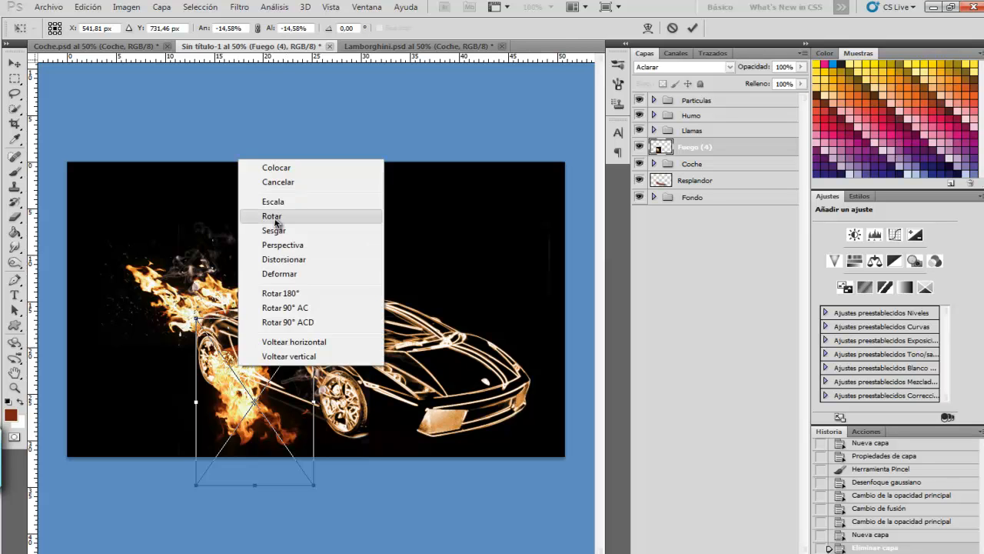
pyautogui.click(328, 216)
pyautogui.moveTo(202, 332)
pyautogui.mouseDown()
pyautogui.moveTo(300, 315)
pyautogui.moveTo(355, 356)
pyautogui.moveTo(351, 399)
pyautogui.mouseUp()
pyautogui.moveTo(276, 390); pyautogui.dragTo(262, 379)
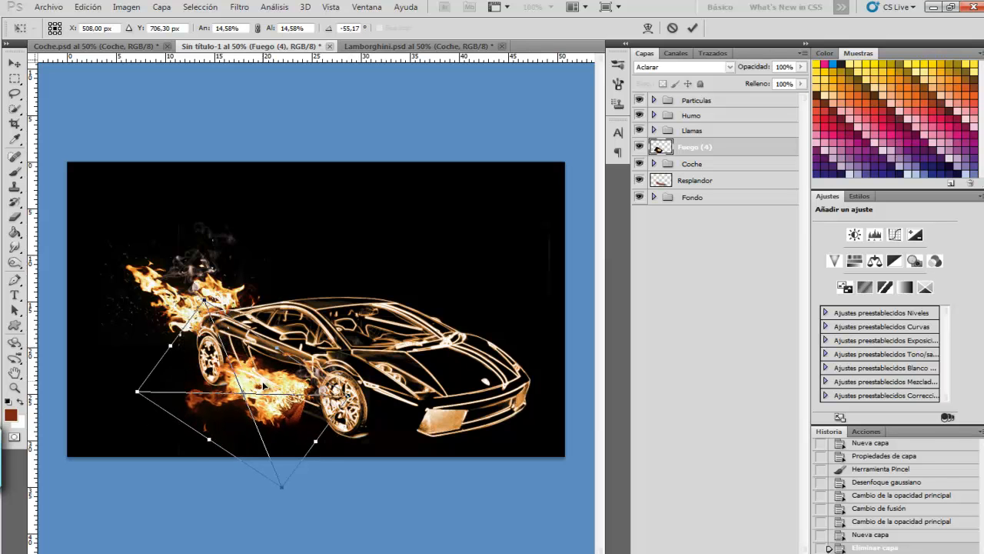
pyautogui.press('Return')
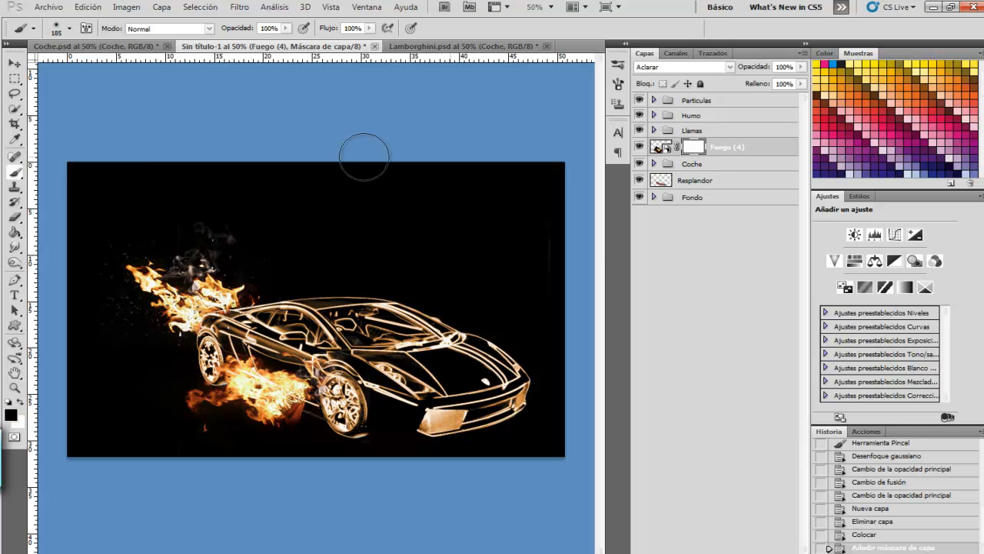
# Add a layer mask to Fuego (4) and paint out the flames overlapping the car body with a 185 px black brush.
pyautogui.moveTo(235, 350)
pyautogui.mouseDown()
pyautogui.moveTo(294, 380)
pyautogui.moveTo(298, 362)
pyautogui.moveTo(300, 380)
pyautogui.moveTo(280, 372)
pyautogui.moveTo(287, 380)
pyautogui.moveTo(244, 353)
pyautogui.moveTo(278, 378)
pyautogui.mouseUp()
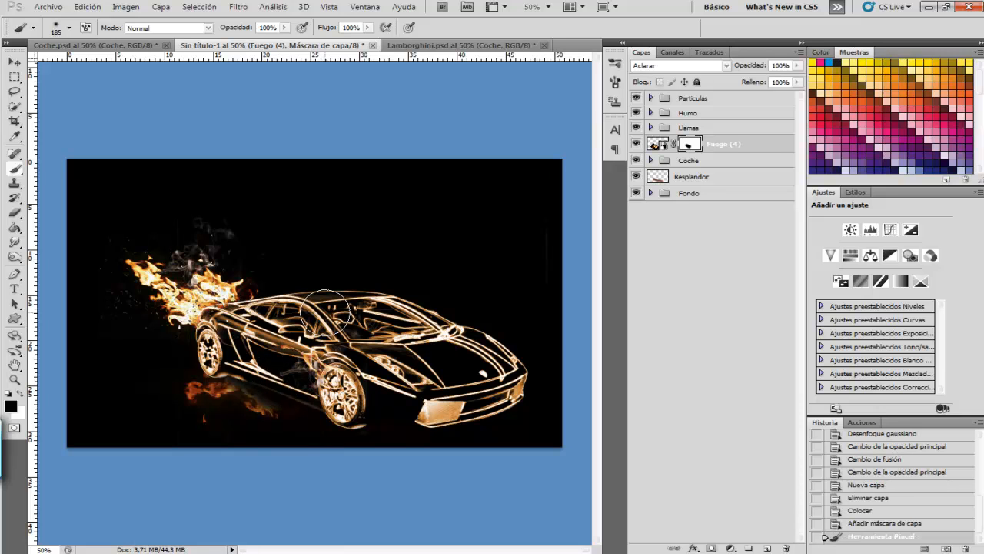
# Group everything from Particulas down to Resplandor, leaving out Fondo, and name the new group Coche.
pyautogui.click(692, 100)
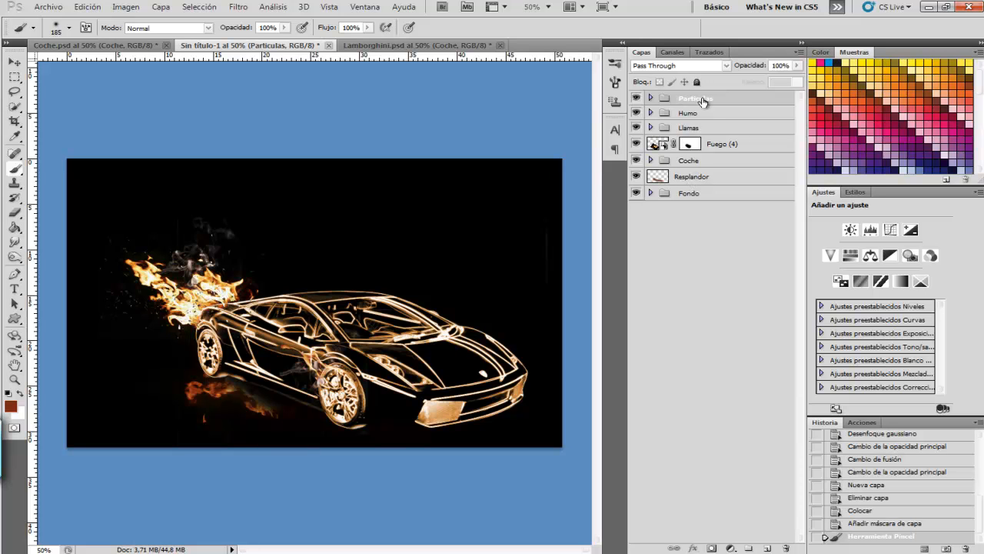
pyautogui.keyDown('shift'); pyautogui.click(691, 179); pyautogui.keyUp('shift')
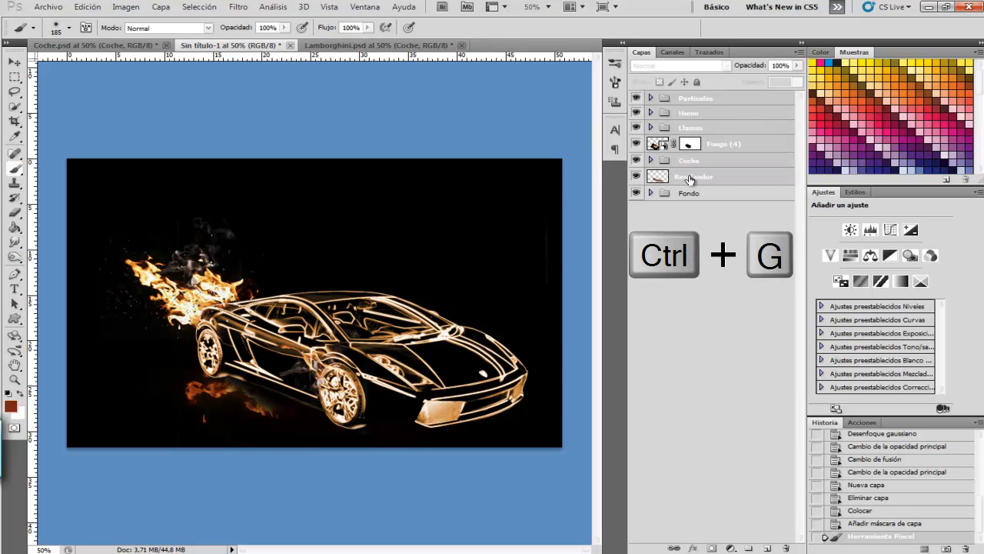
pyautogui.hotkey('ctrl', 'g')
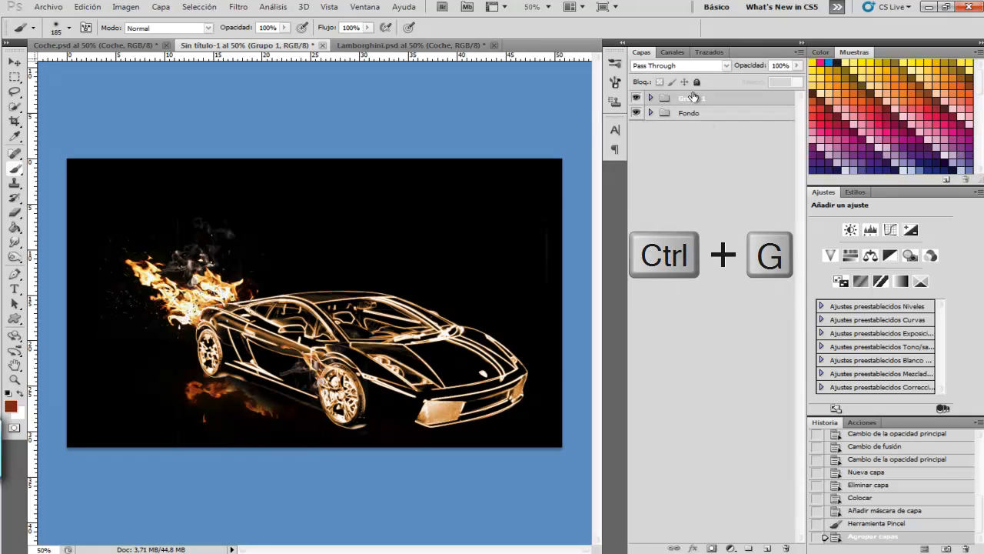
pyautogui.doubleClick(693, 98)
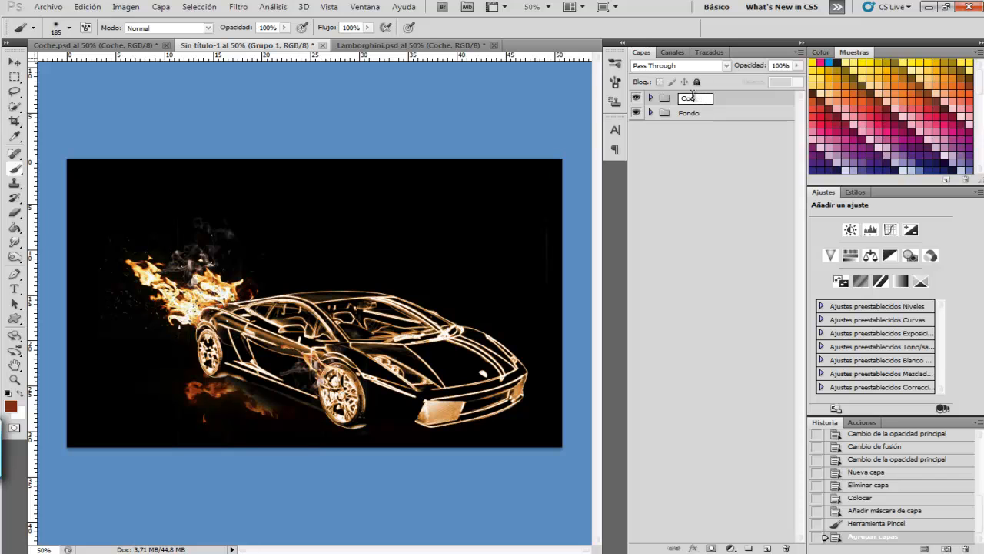
pyautogui.press('Return')
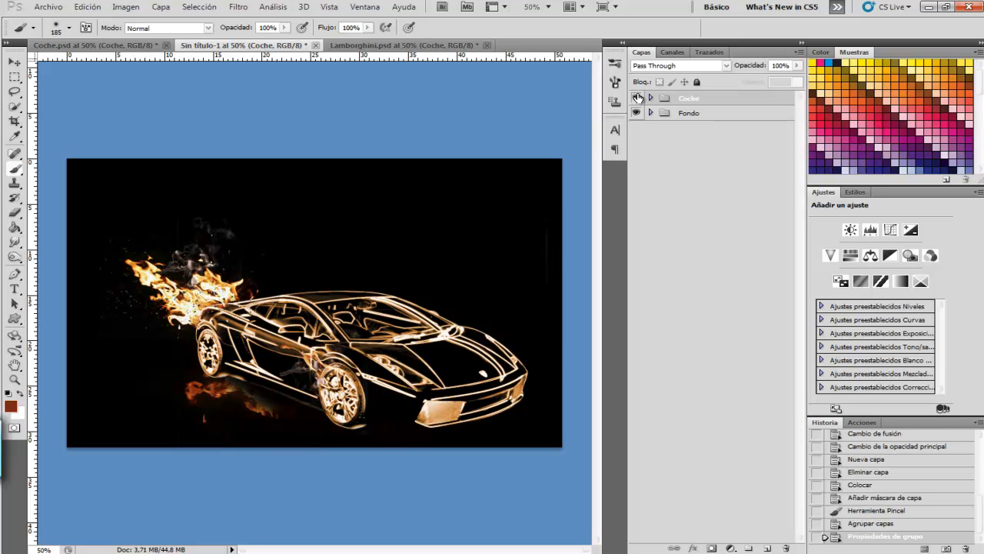
# Toggle the visibility of the Coche group to compare the image with and without it.
pyautogui.click(637, 98)
pyautogui.click(637, 98)
pyautogui.click(638, 98)
pyautogui.click(637, 99)
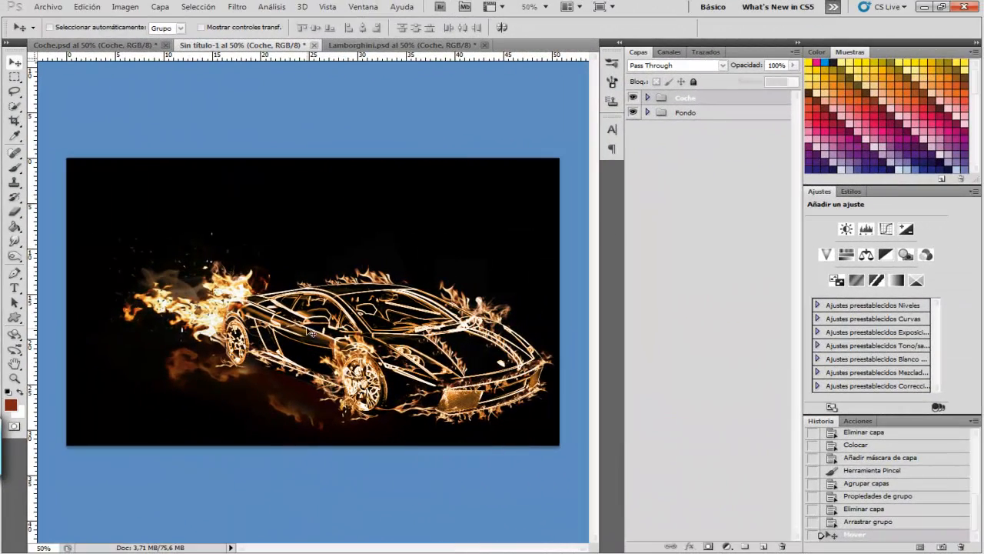
# Examine the Resplandor layer, the inner Coche group and the Llamas layer inside the main Coche group.
pyautogui.click(648, 97)
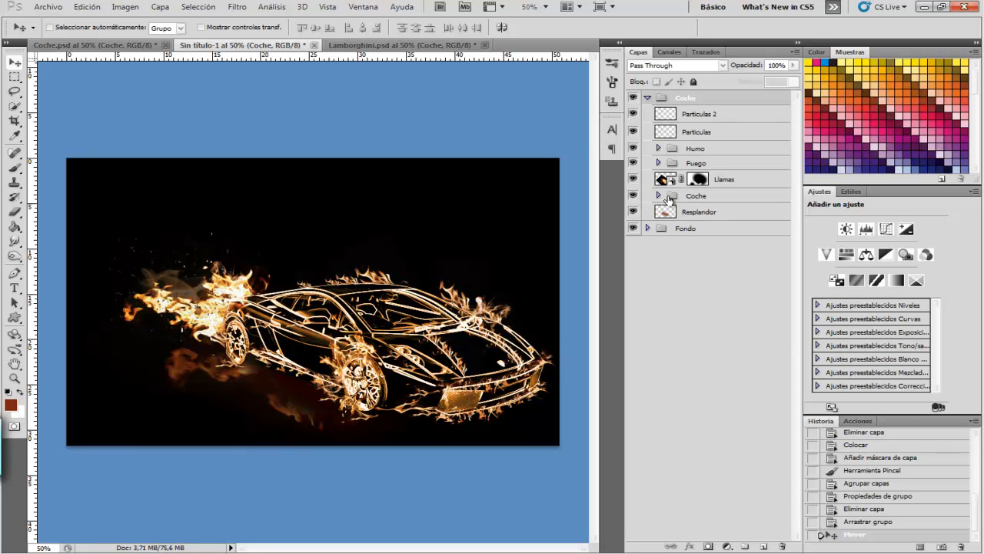
pyautogui.click(688, 212)
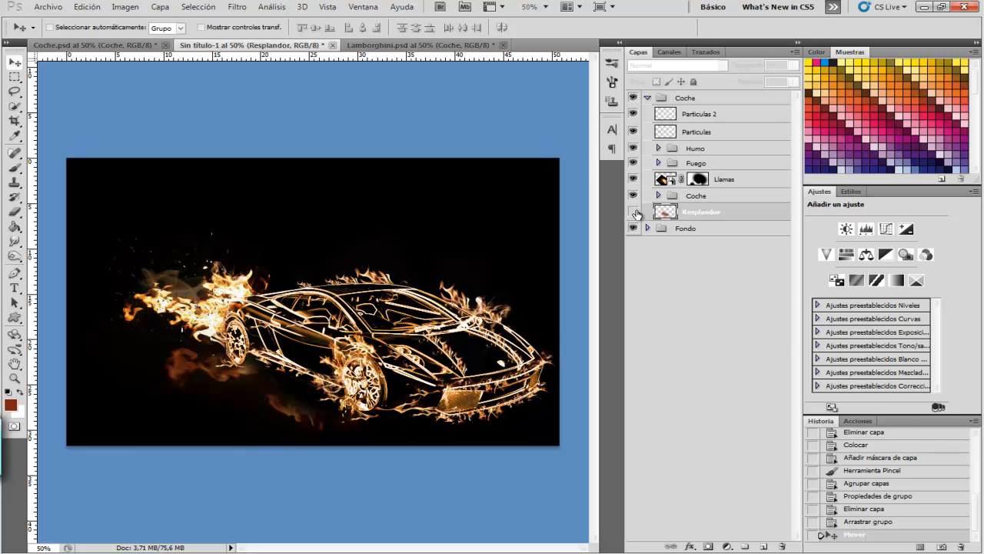
pyautogui.click(690, 197)
pyautogui.click(658, 196)
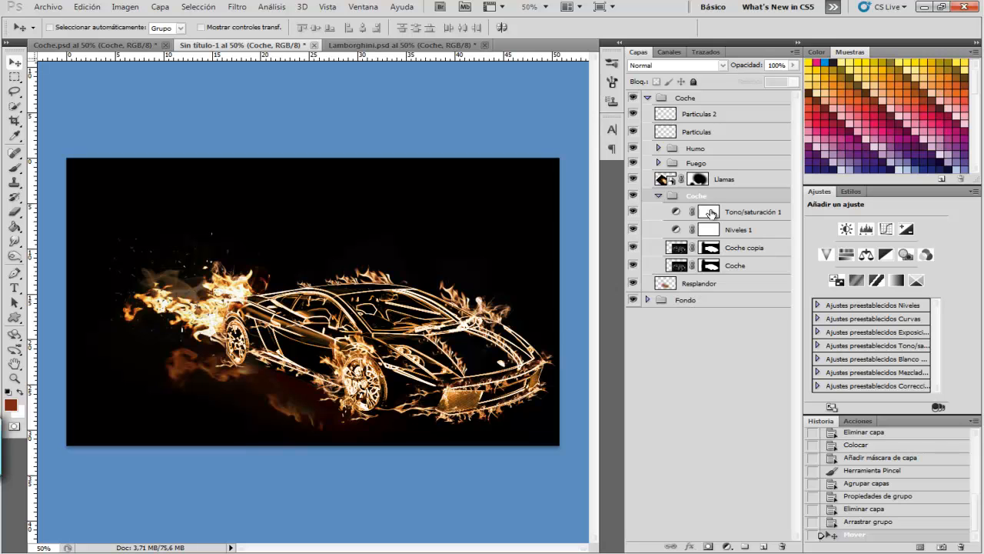
pyautogui.click(657, 197)
pyautogui.click(633, 179)
pyautogui.click(633, 179)
# Look through the layers contained in the Fuego and Humo groups.
pyautogui.click(707, 162)
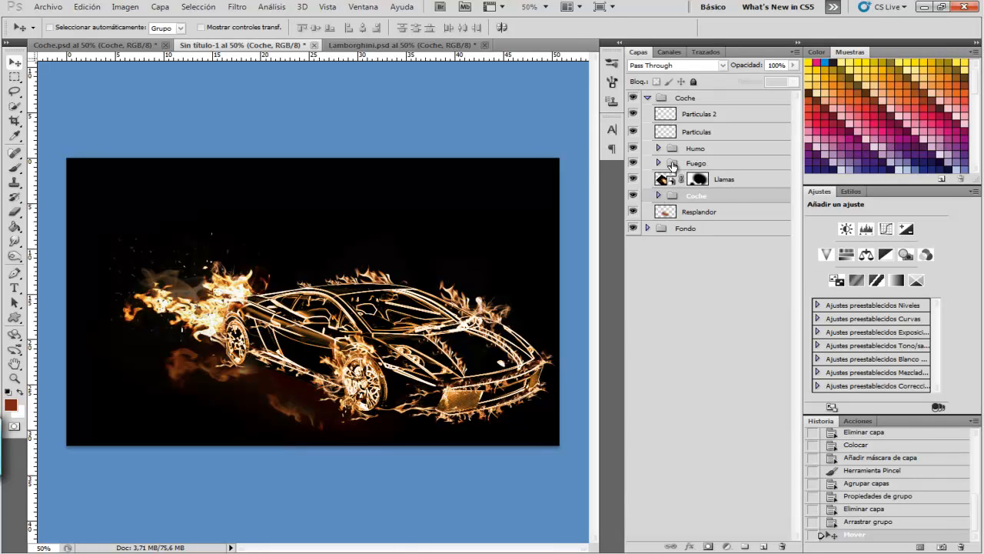
pyautogui.click(658, 163)
pyautogui.scroll(-2, 711, 271)
pyautogui.scroll(-2, 711, 271)
pyautogui.scroll(4, 723, 285)
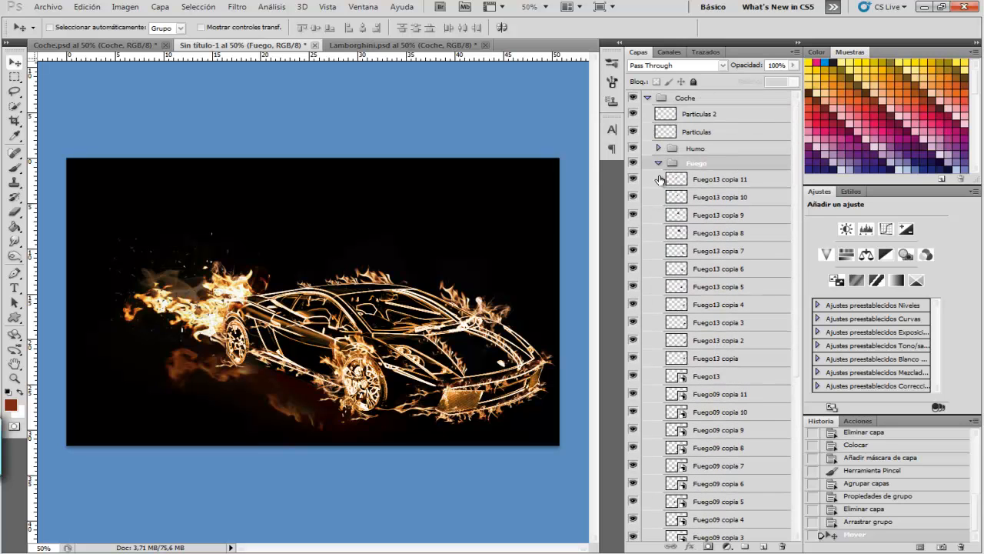
pyautogui.click(658, 164)
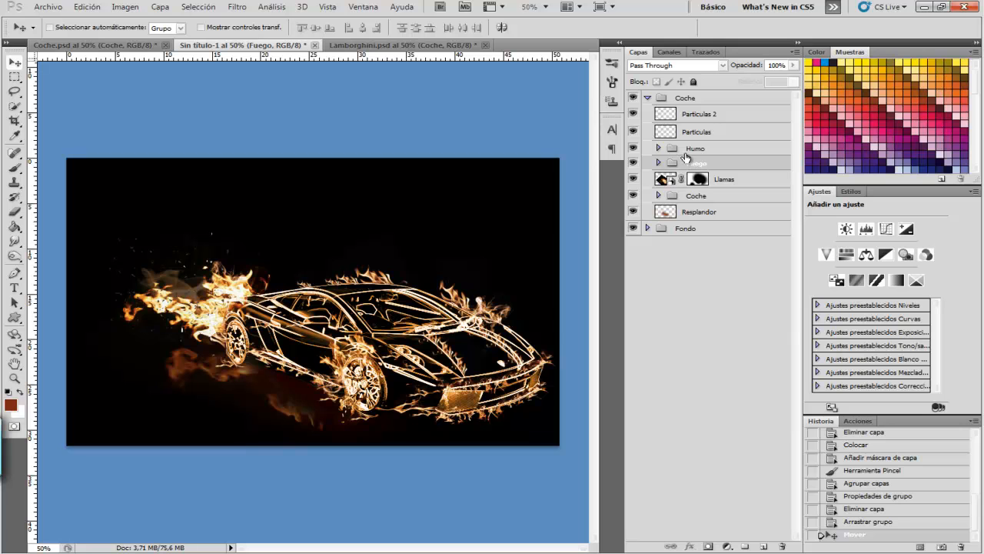
pyautogui.click(692, 147)
pyautogui.click(658, 148)
pyautogui.click(658, 148)
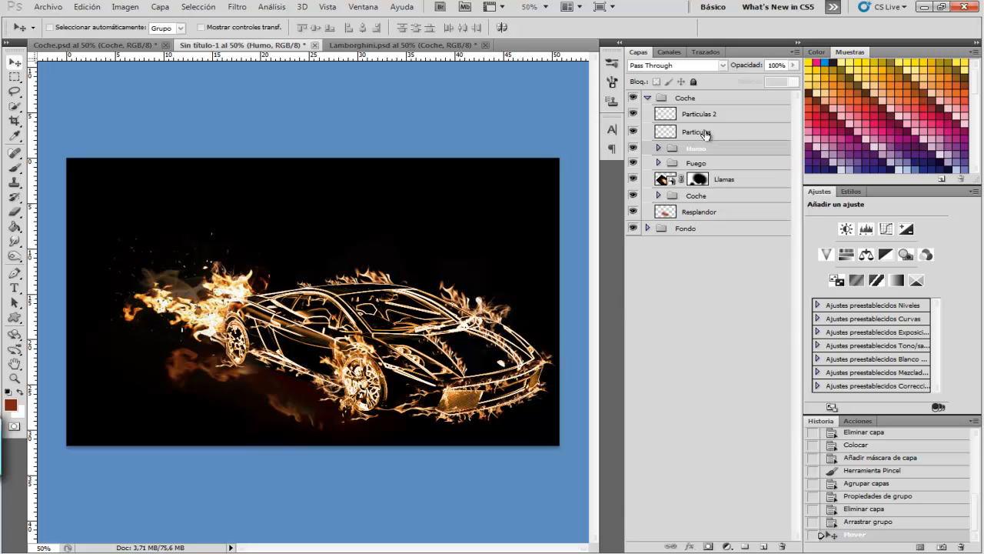
# Group the Particulas and Particulas 2 layers, name the group Particulas and collapse the main Coche group.
pyautogui.click(700, 133)
pyautogui.keyDown('shift'); pyautogui.click(698, 116); pyautogui.keyUp('shift')
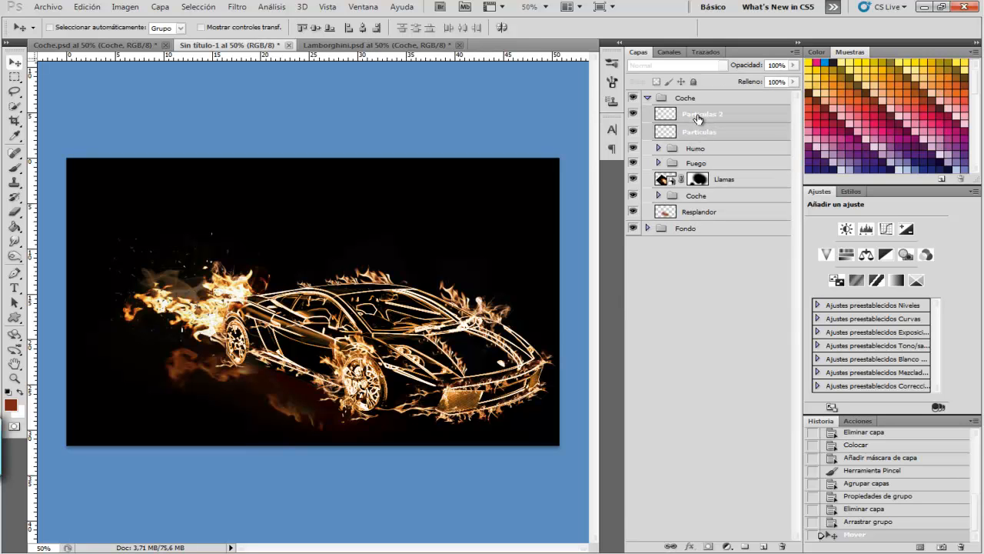
pyautogui.hotkey('ctrl', 'g')
pyautogui.doubleClick(699, 113)
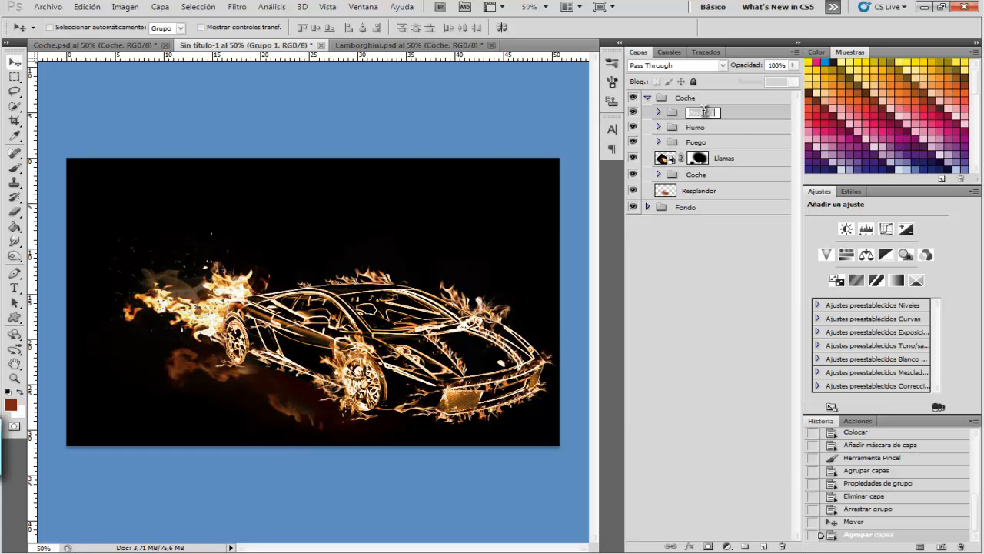
pyautogui.write('Particulas')
pyautogui.press('Return')
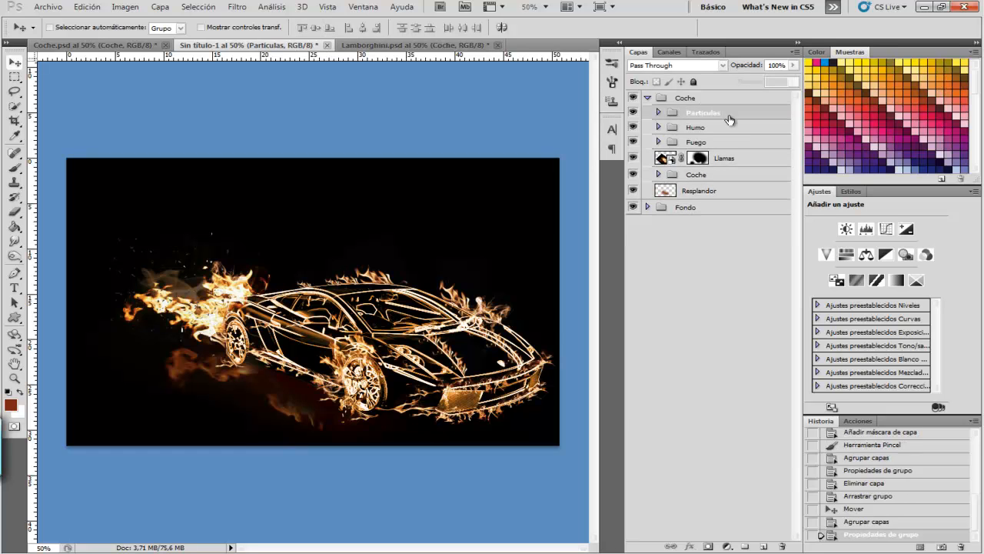
pyautogui.click(648, 98)
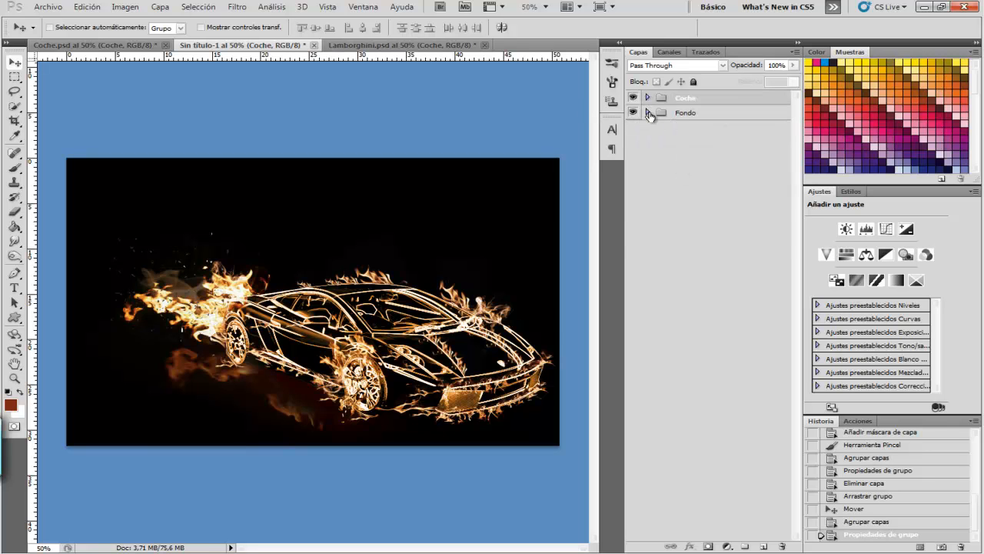
# Show the Carretera, Ciudad 2, Resplandor, Bokeh copia and Bokeh layers in the Fondo group, and shift the Coche group slightly down.
pyautogui.click(647, 113)
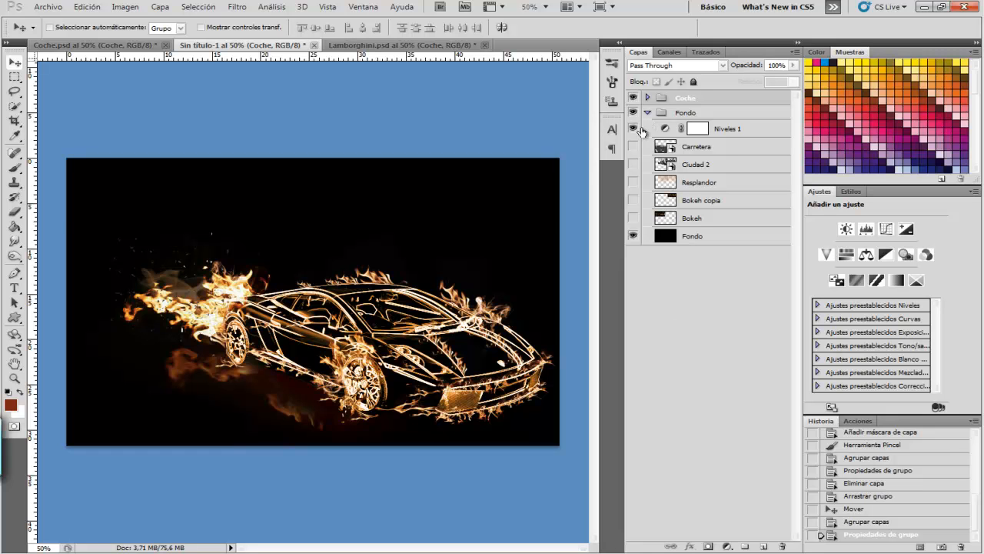
pyautogui.moveTo(631, 225); pyautogui.dragTo(633, 147)
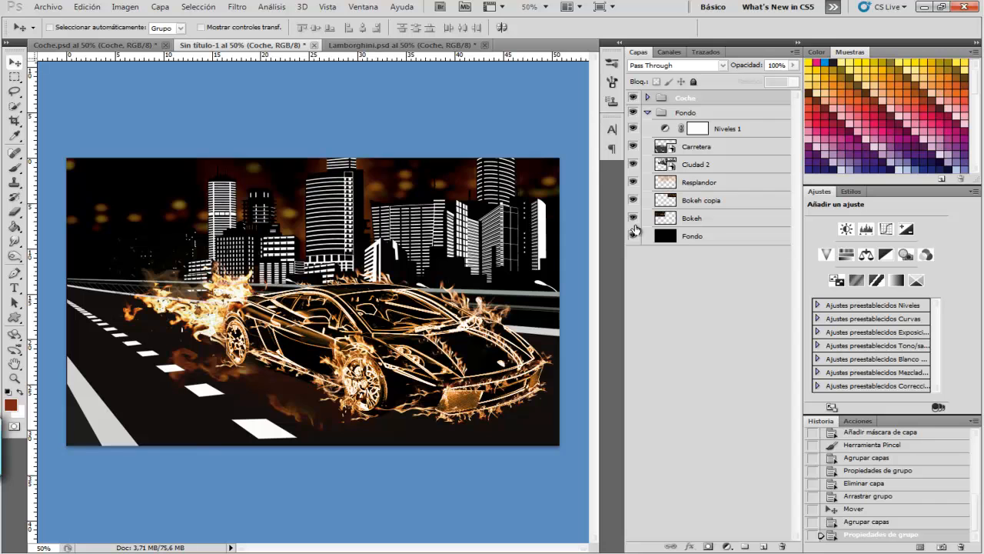
pyautogui.click(648, 112)
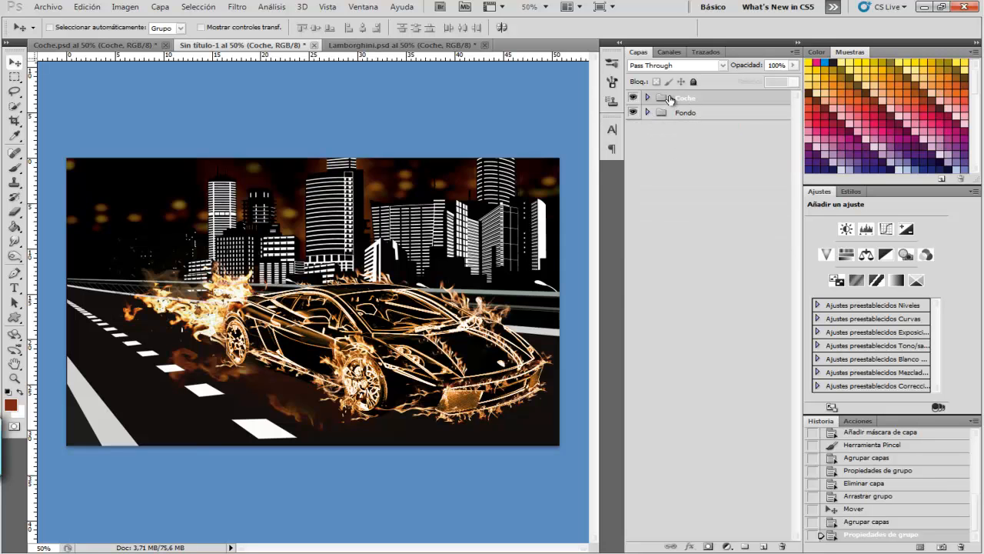
pyautogui.moveTo(393, 348); pyautogui.dragTo(394, 356)
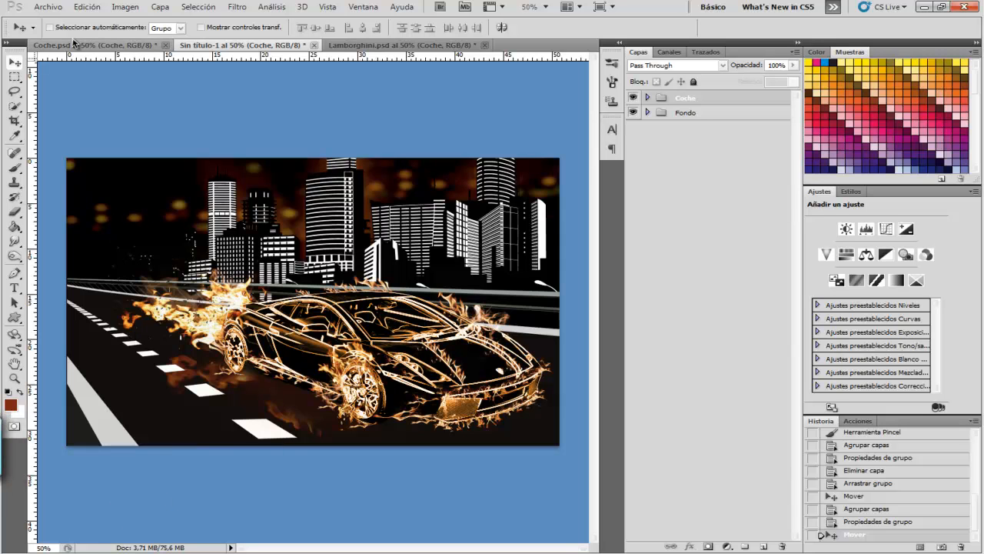
# Place the image Luces (70).jpg from the Luces folder above the Coche group.
pyautogui.click(48, 6)
pyautogui.click(75, 257)
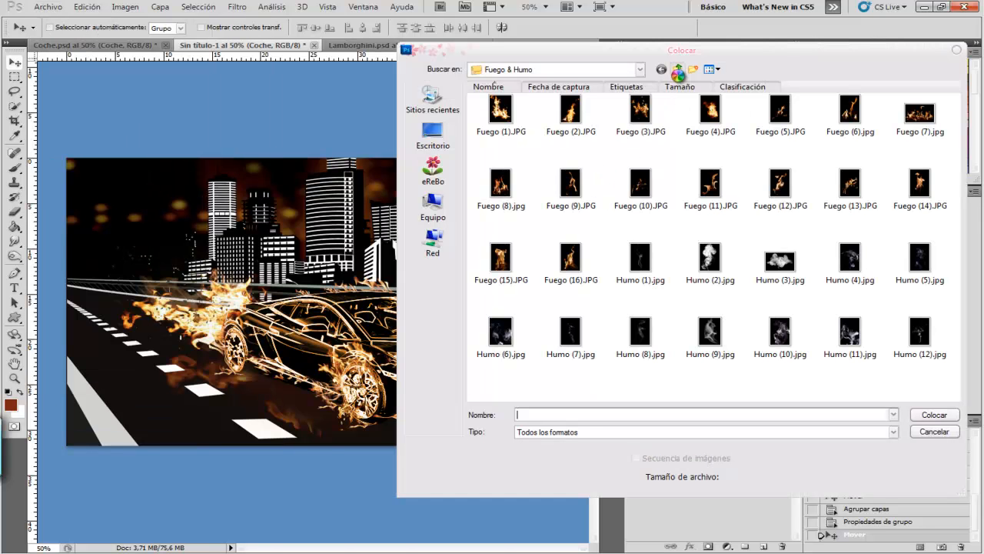
pyautogui.click(677, 69)
pyautogui.doubleClick(569, 108)
pyautogui.scroll(-10, 694, 310)
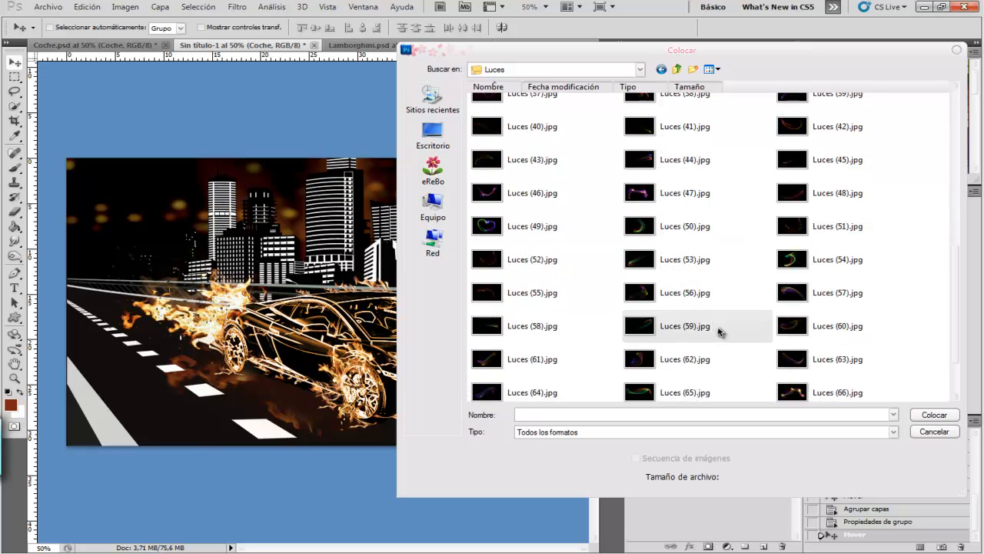
pyautogui.click(512, 386)
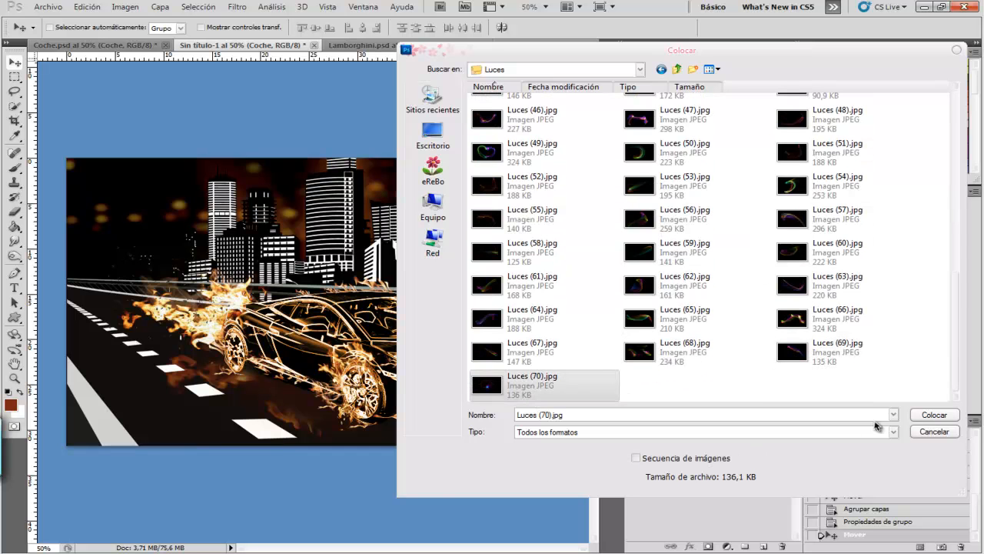
pyautogui.click(933, 416)
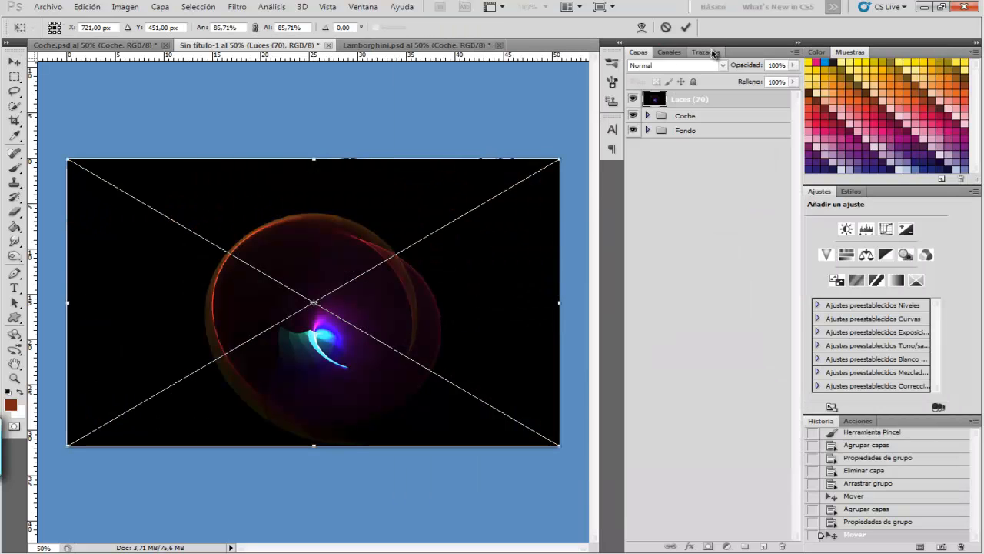
# Shrink the placed Luces (70) image to about a fifth of the canvas width and position it over the near headlight with blend mode Aclarar.
pyautogui.moveTo(757, 69); pyautogui.dragTo(798, 70)
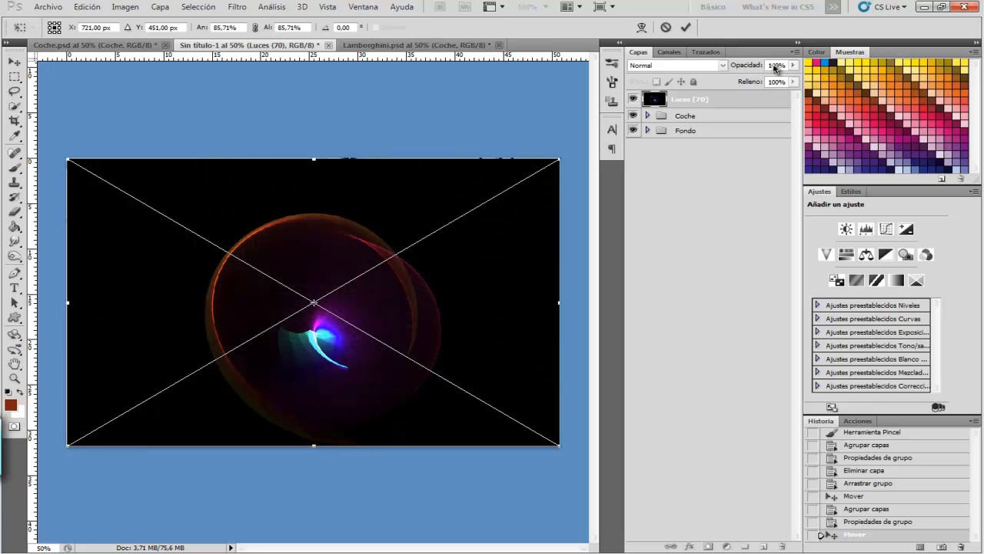
pyautogui.click(675, 65)
pyautogui.click(652, 176)
pyautogui.press('Up')
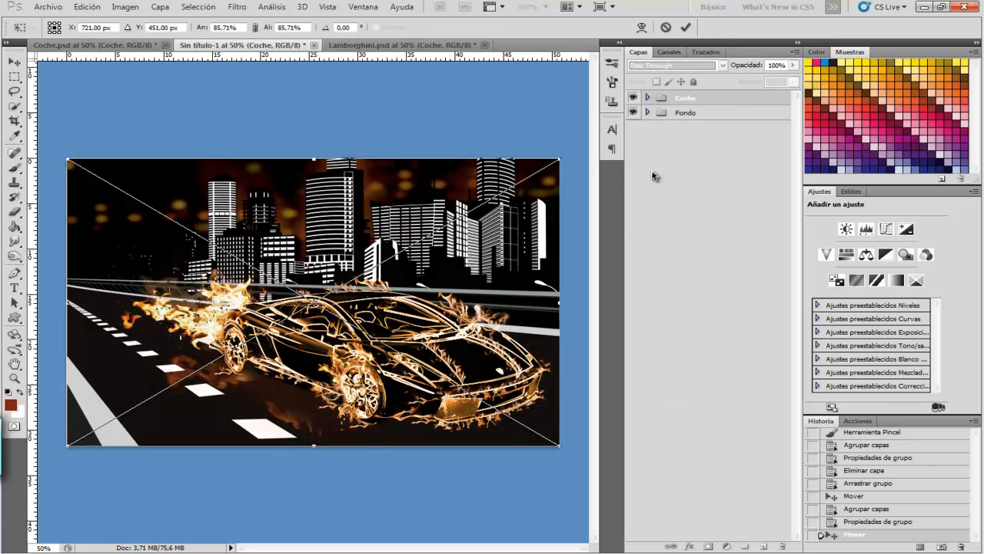
pyautogui.moveTo(563, 160); pyautogui.dragTo(171, 398)
pyautogui.press('Return')
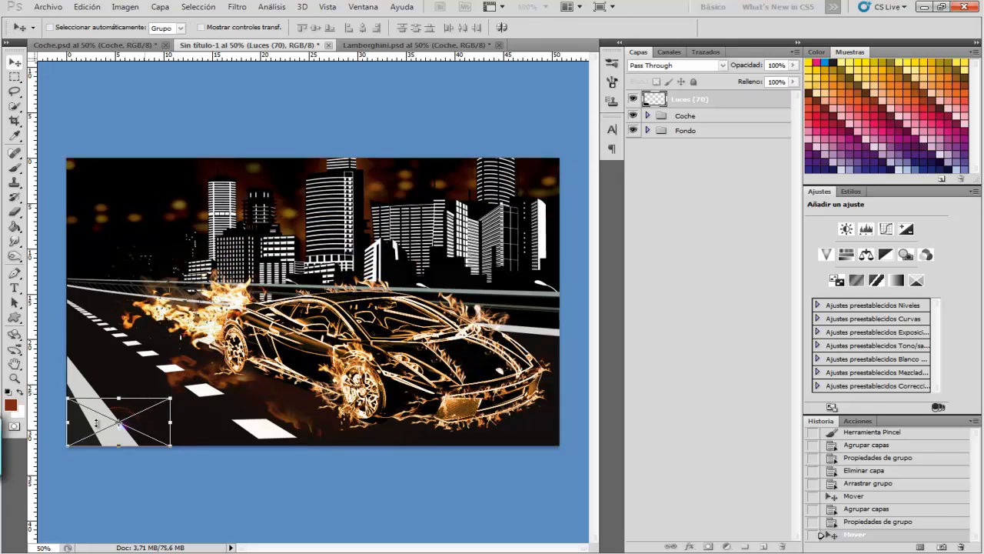
pyautogui.moveTo(376, 396); pyautogui.dragTo(418, 378)
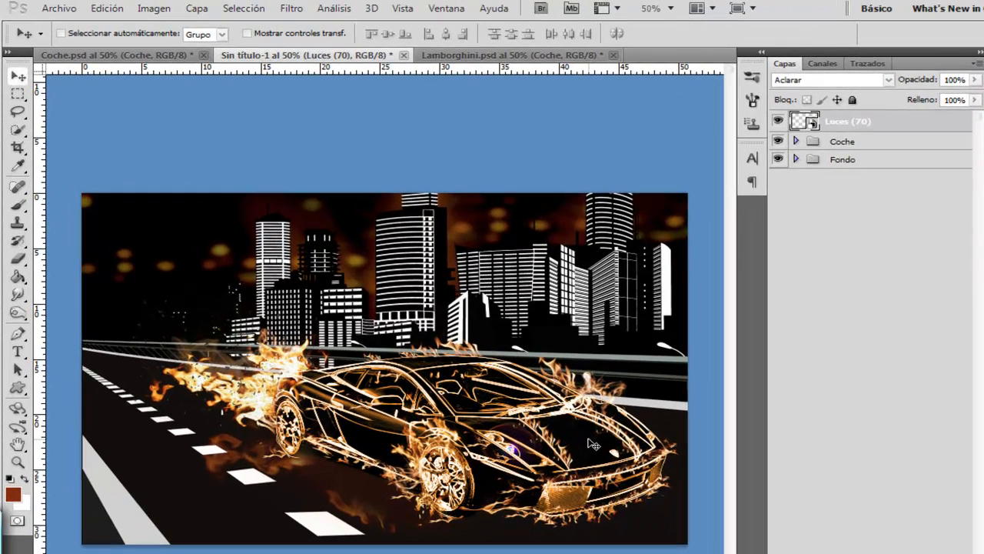
# Rasterize the Luces (70) layer and shift its violet glow to a green-orange tone with Hue/Saturation.
pyautogui.rightClick(852, 125)
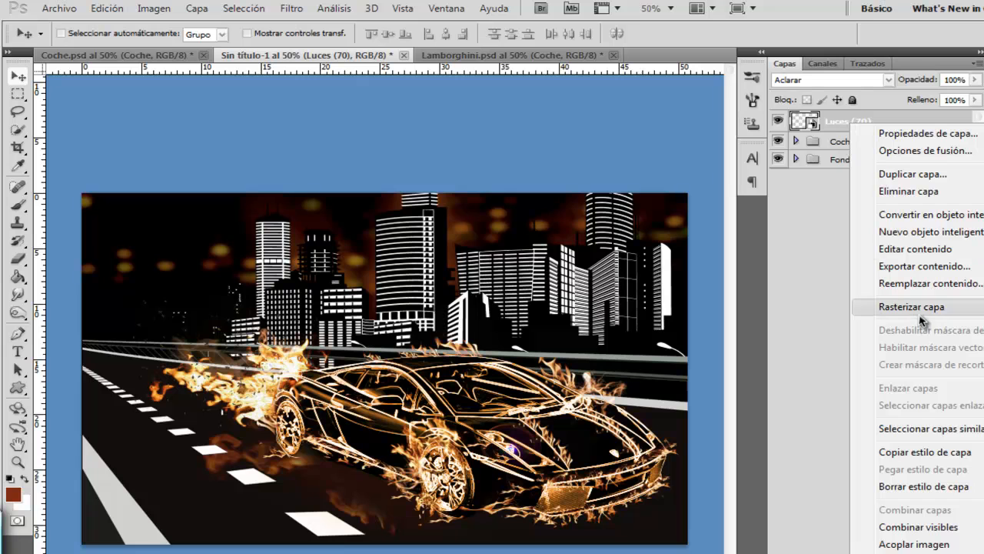
pyautogui.click(917, 311)
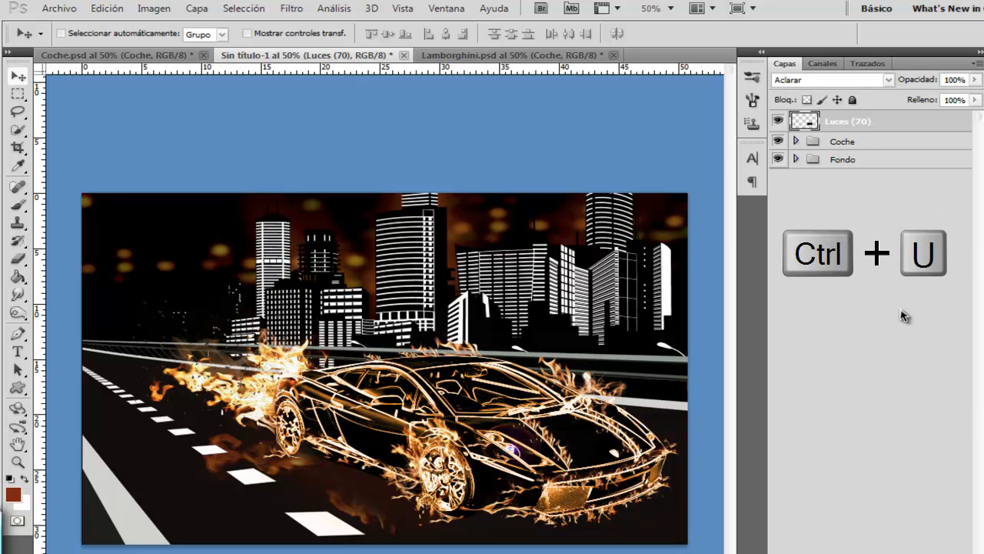
pyautogui.hotkey('ctrl', 'u')
pyautogui.moveTo(725, 270); pyautogui.dragTo(811, 271)
pyautogui.click(904, 196)
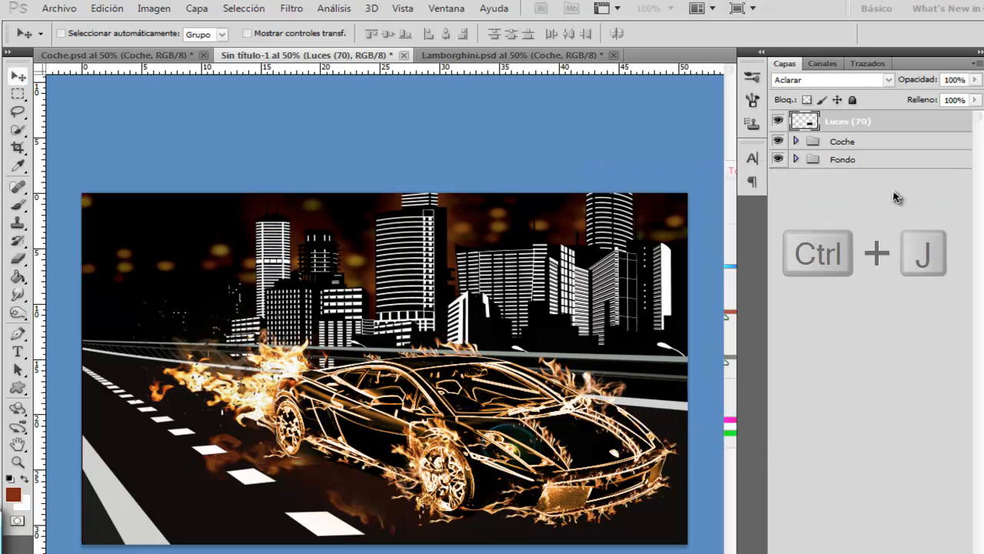
# Duplicate the Luces (70) light three times, leaving one copy on the near headlight and moving the other two to the far headlight.
pyautogui.hotkey('ctrl', 'j')
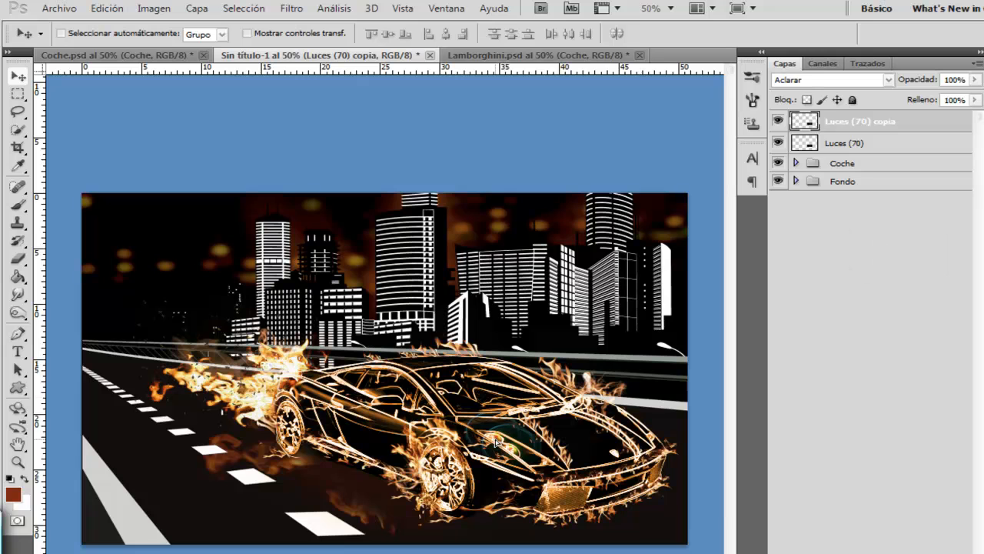
pyautogui.hotkey('ctrl', 'j')
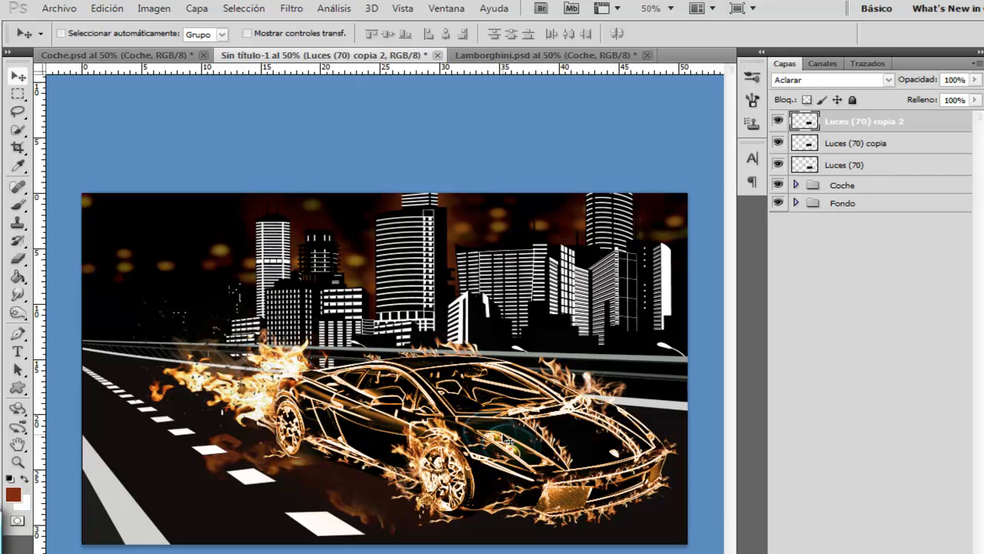
pyautogui.moveTo(657, 438); pyautogui.dragTo(667, 449)
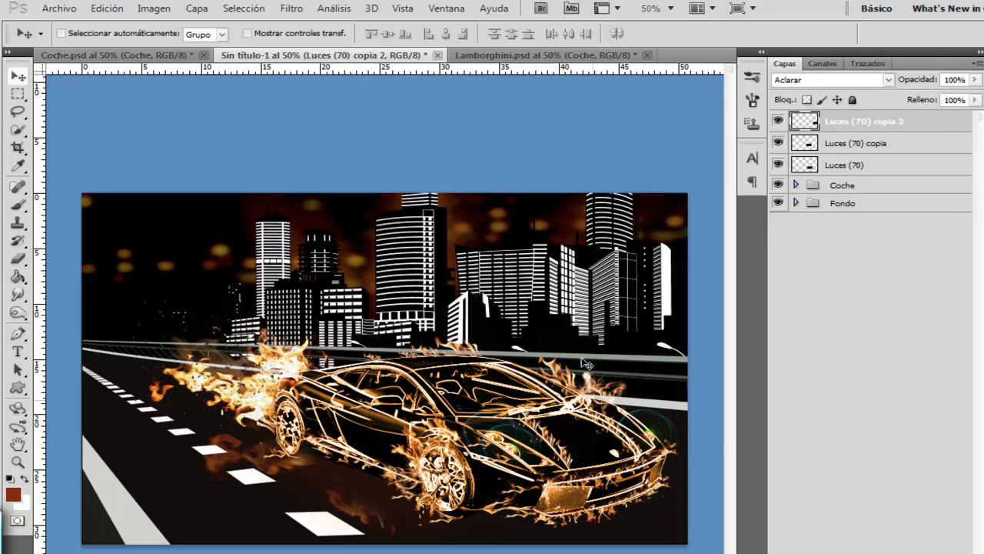
pyautogui.hotkey('ctrl', 'j')
pyautogui.moveTo(625, 415); pyautogui.dragTo(622, 417)
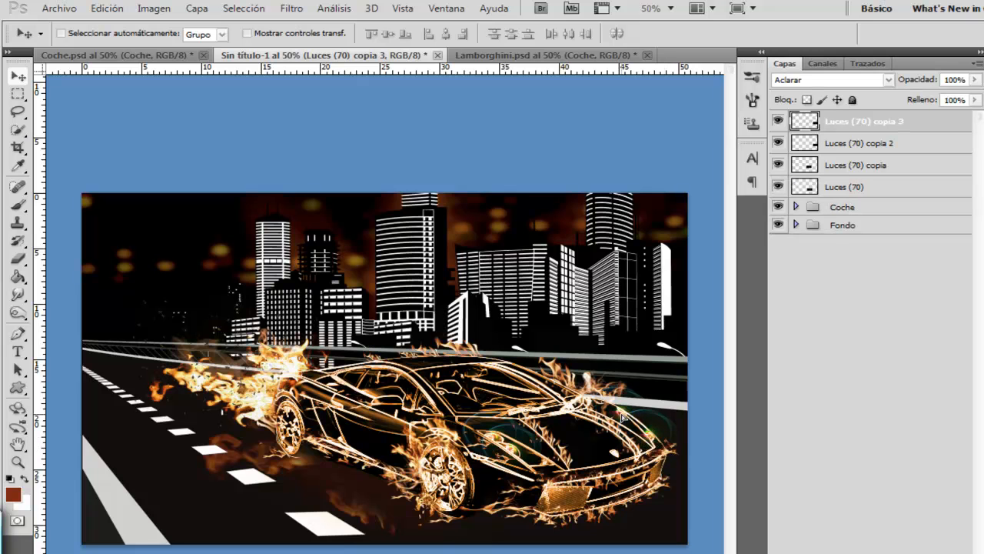
# Group Luces (70) and its three copies and name the group Luces.
pyautogui.keyDown('shift'); pyautogui.click(852, 190); pyautogui.keyUp('shift')
pyautogui.hotkey('ctrl', 'g')
pyautogui.doubleClick(845, 119)
pyautogui.write('Luces')
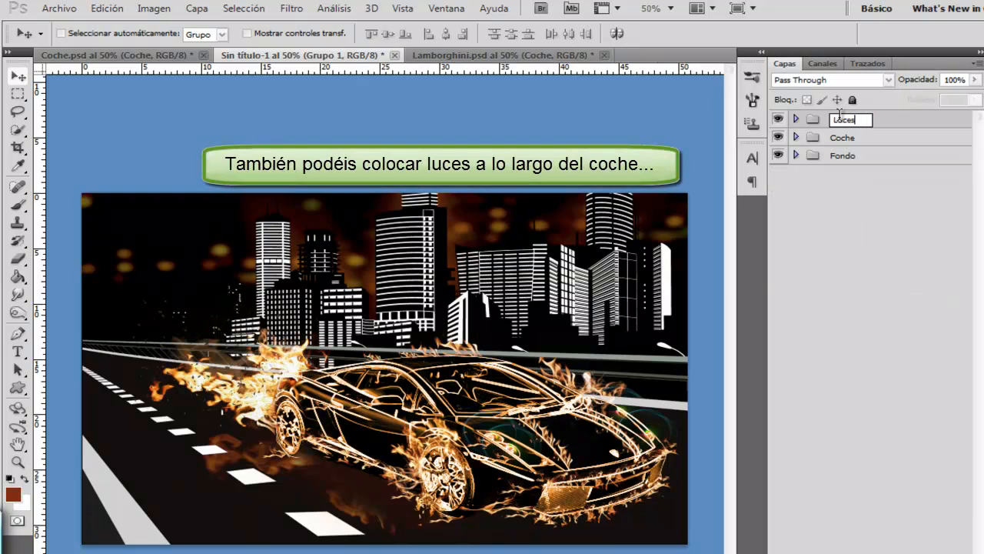
pyautogui.click(885, 122)
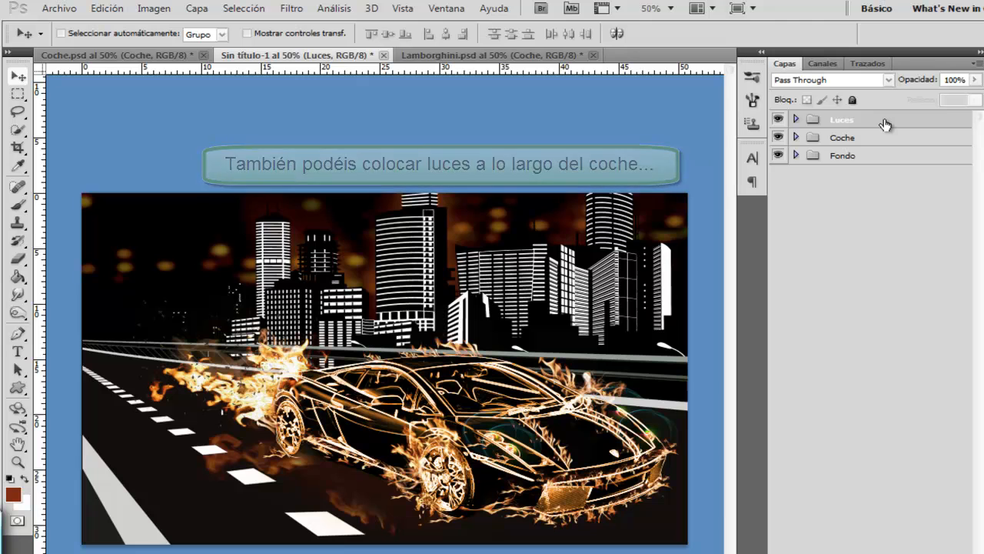
# Look through the flame layers in the Fuego group inside Coche, then collapse both groups.
pyautogui.click(796, 137)
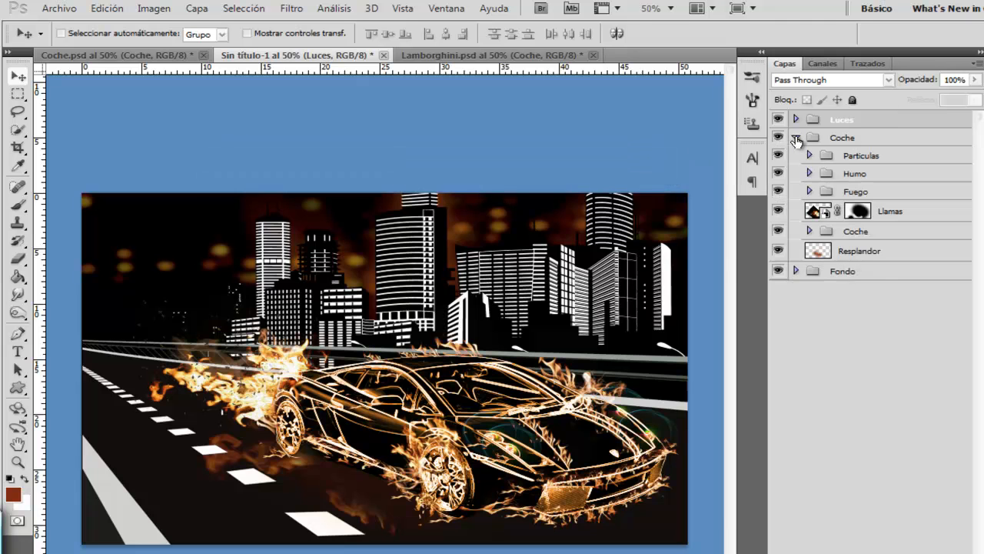
pyautogui.click(809, 191)
pyautogui.scroll(-6, 865, 263)
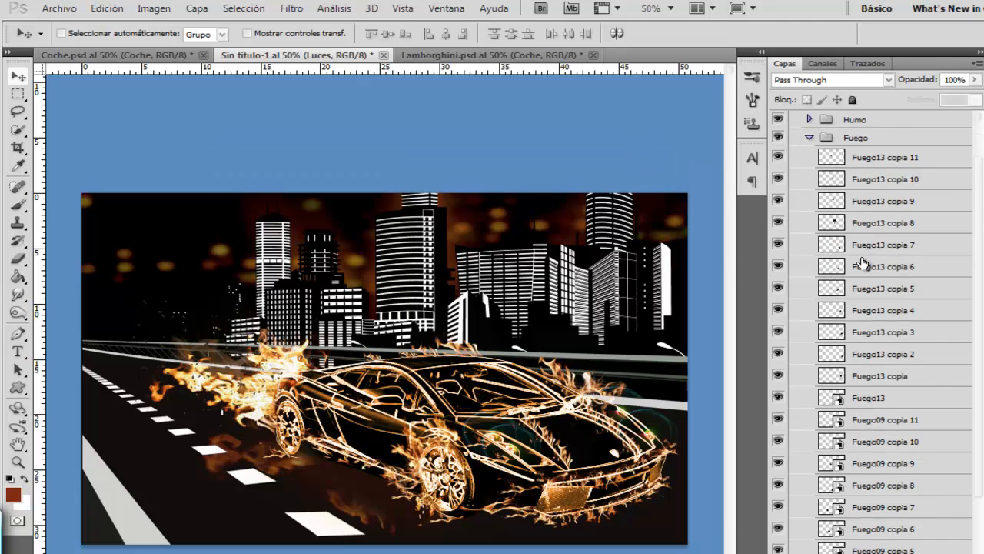
pyautogui.scroll(-2, 859, 259)
pyautogui.scroll(3, 860, 262)
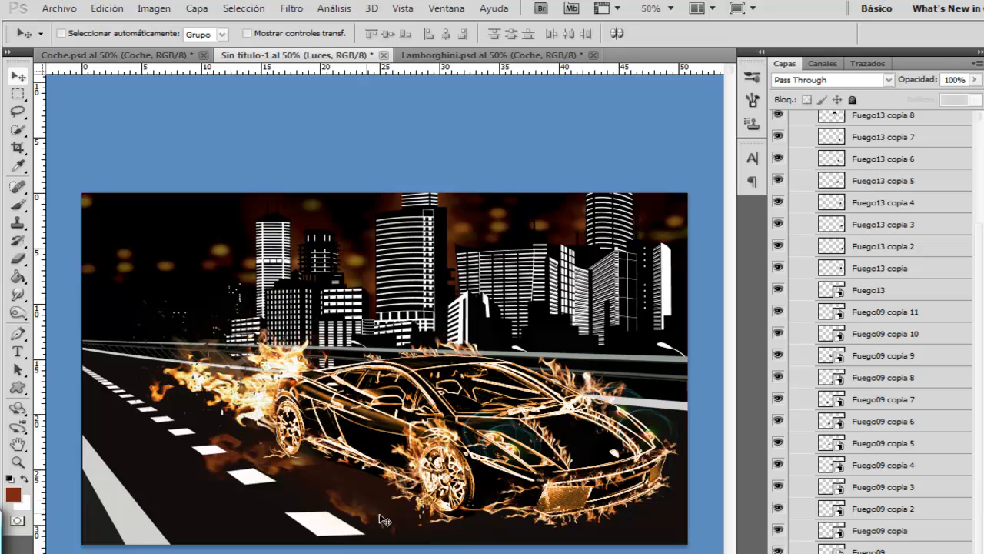
pyautogui.scroll(3, 787, 209)
pyautogui.scroll(5, 799, 201)
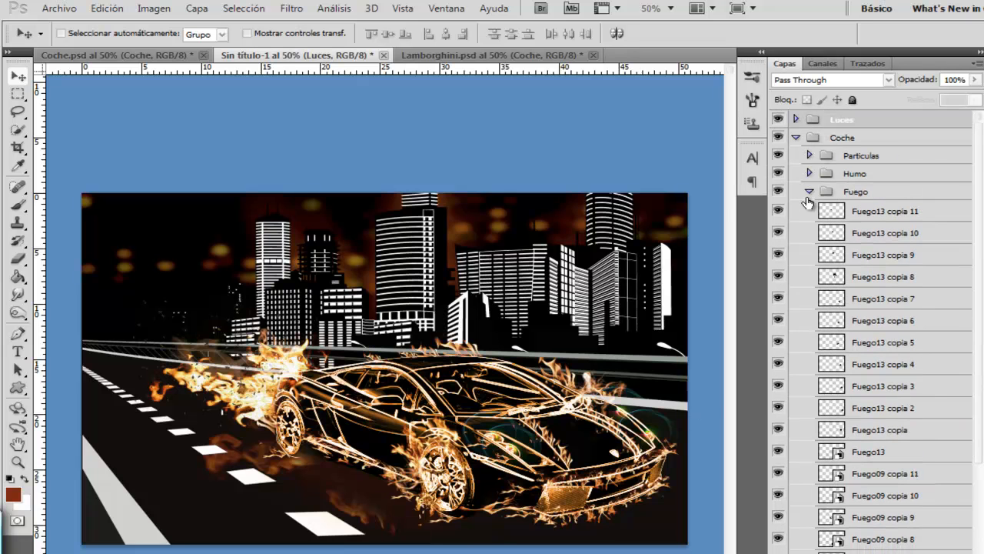
pyautogui.click(809, 192)
pyautogui.click(796, 137)
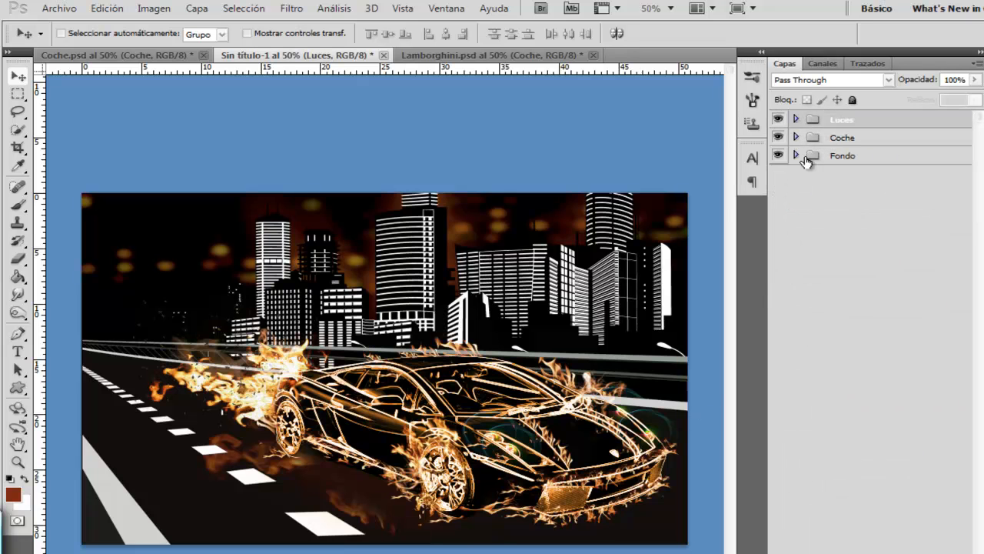